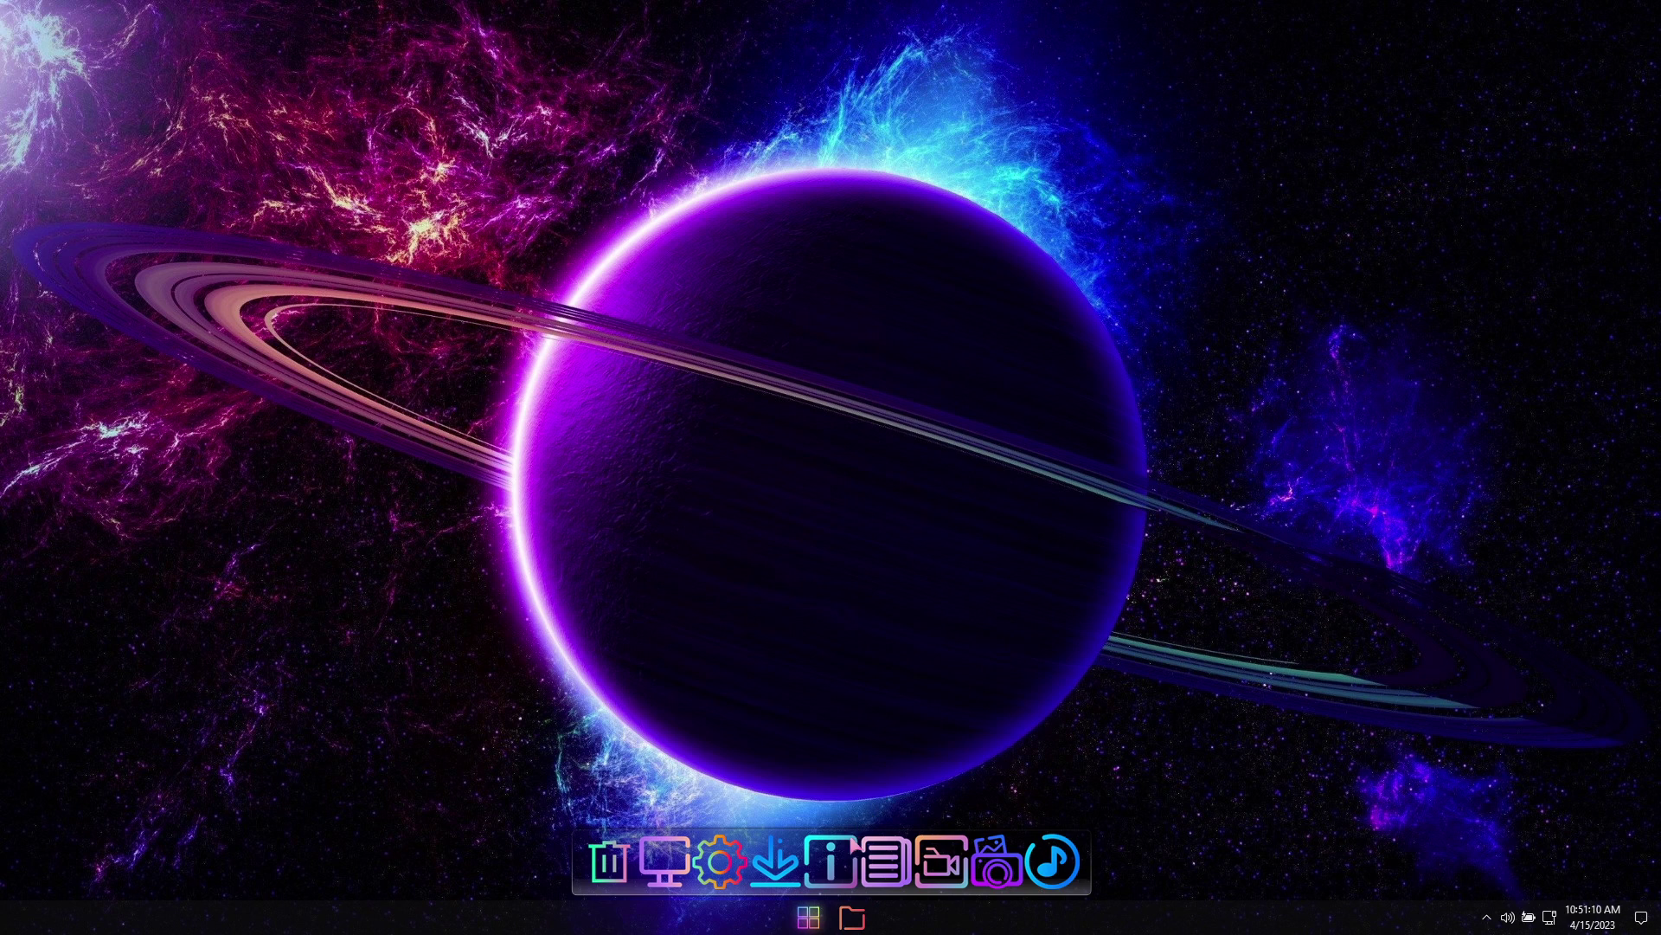
# Run winver to show About Windows (22H2, build 22621.1555) and move it to the lower-right corner
pyautogui.press('super')
pyautogui.click(909, 828)
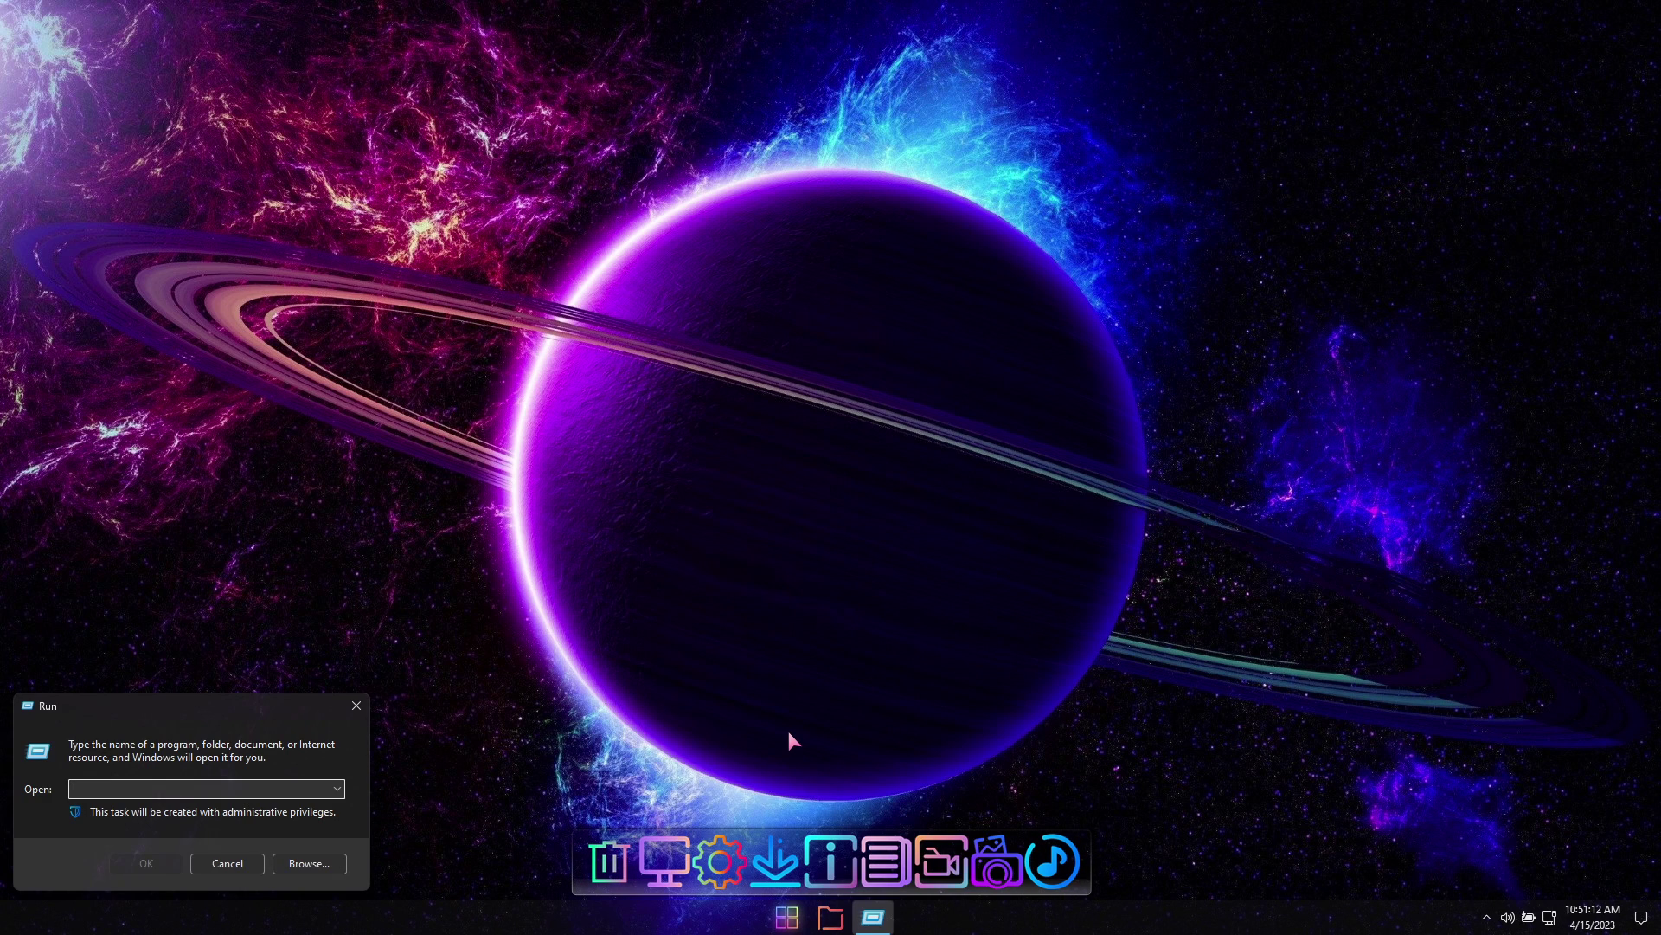
pyautogui.write('winver')
pyautogui.press('Return')
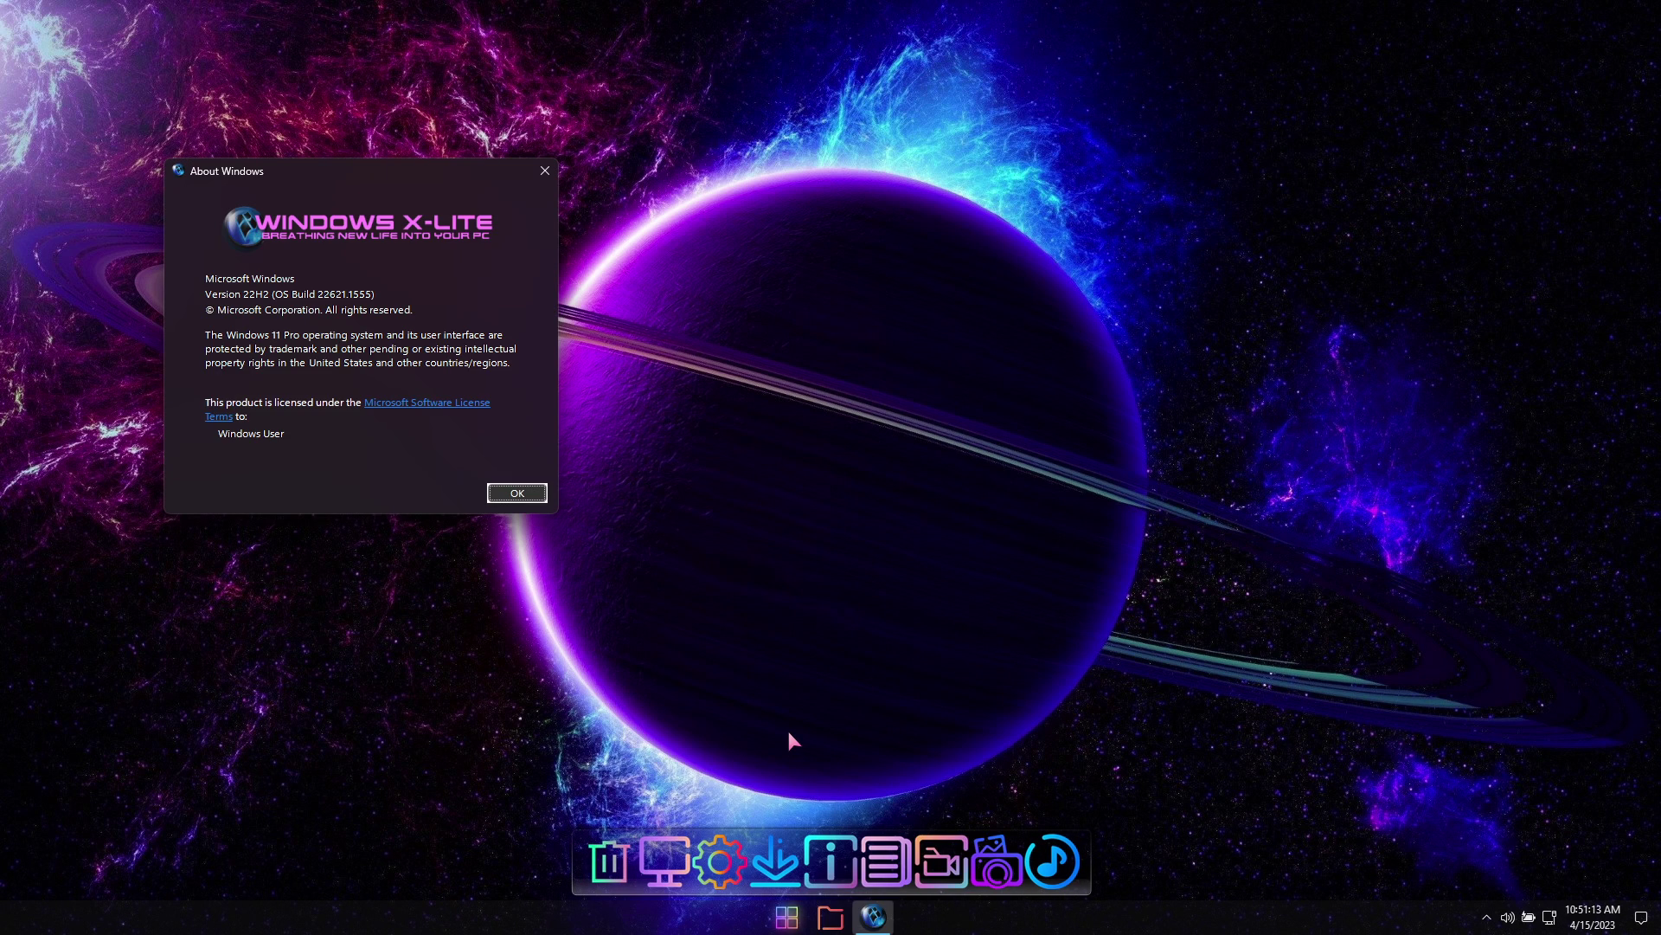
pyautogui.moveTo(440, 174); pyautogui.dragTo(1486, 512)
pyautogui.press('super')
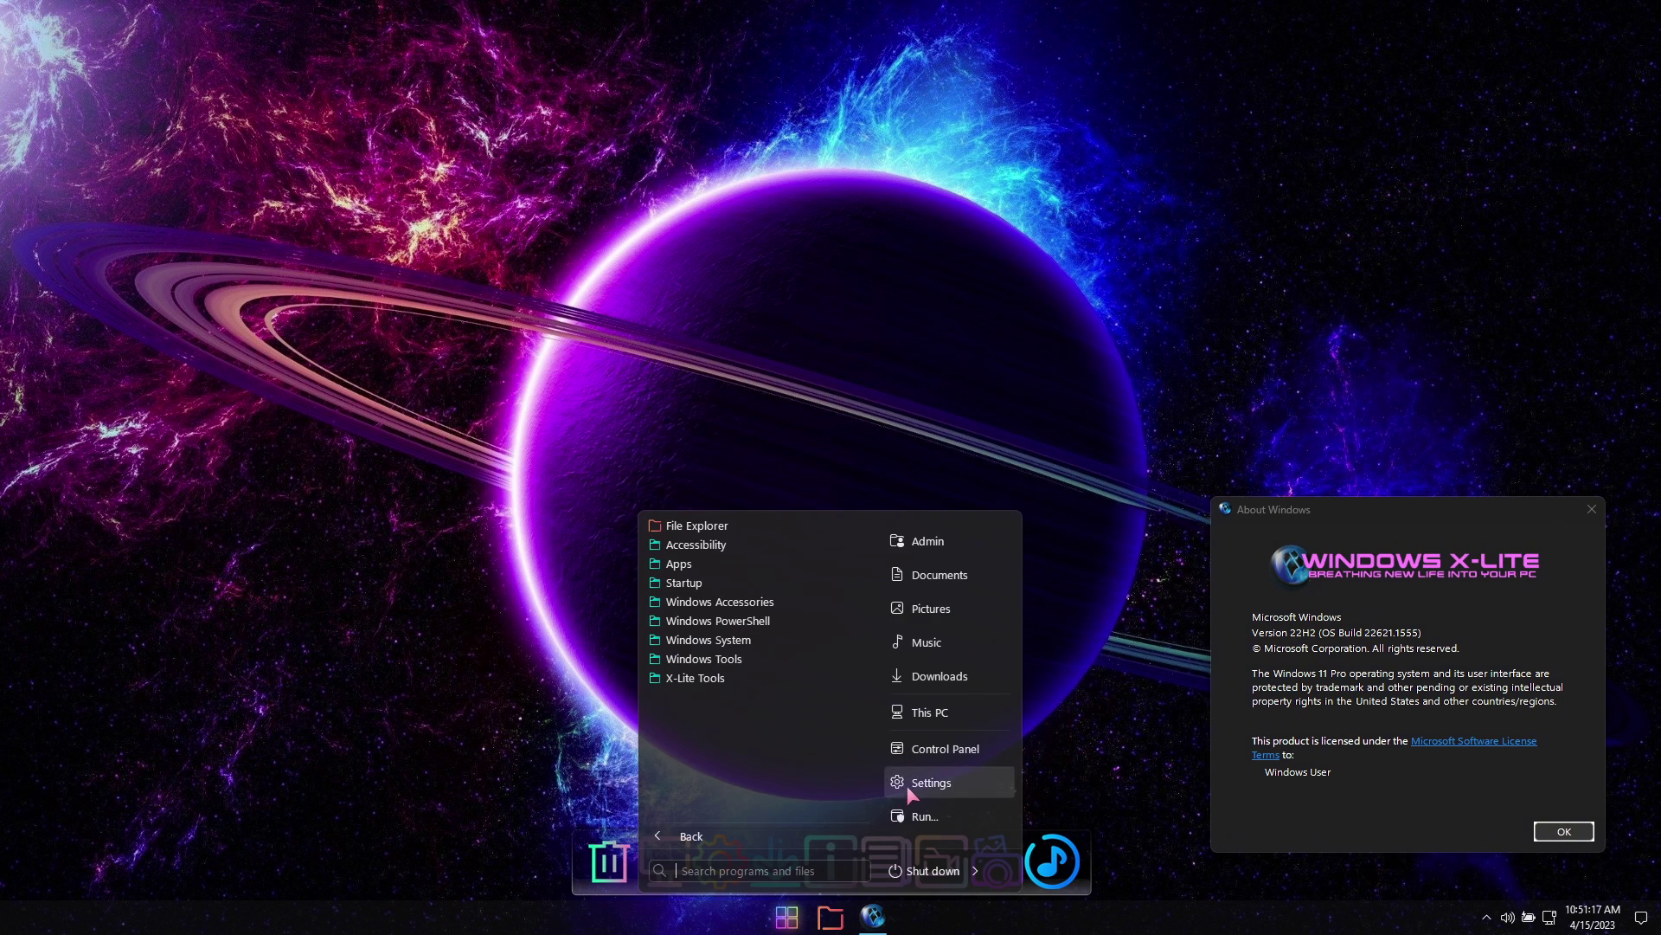
# Open Settings and scroll to the About page to review the device specifications
pyautogui.click(907, 679)
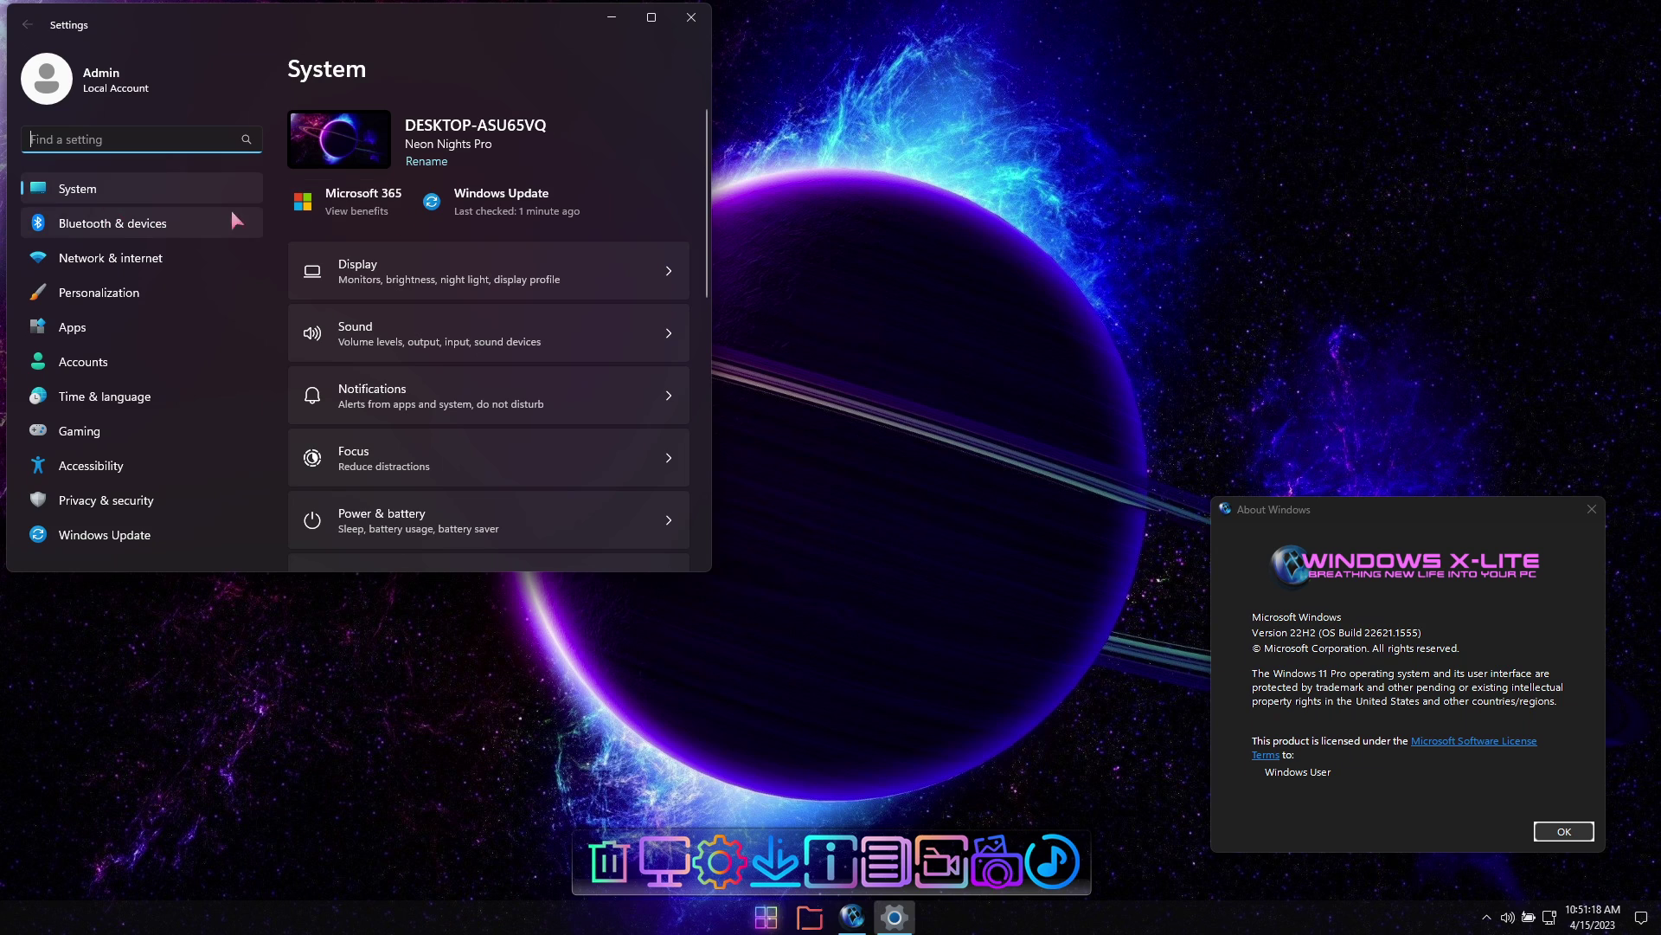
pyautogui.moveTo(708, 157); pyautogui.dragTo(709, 541)
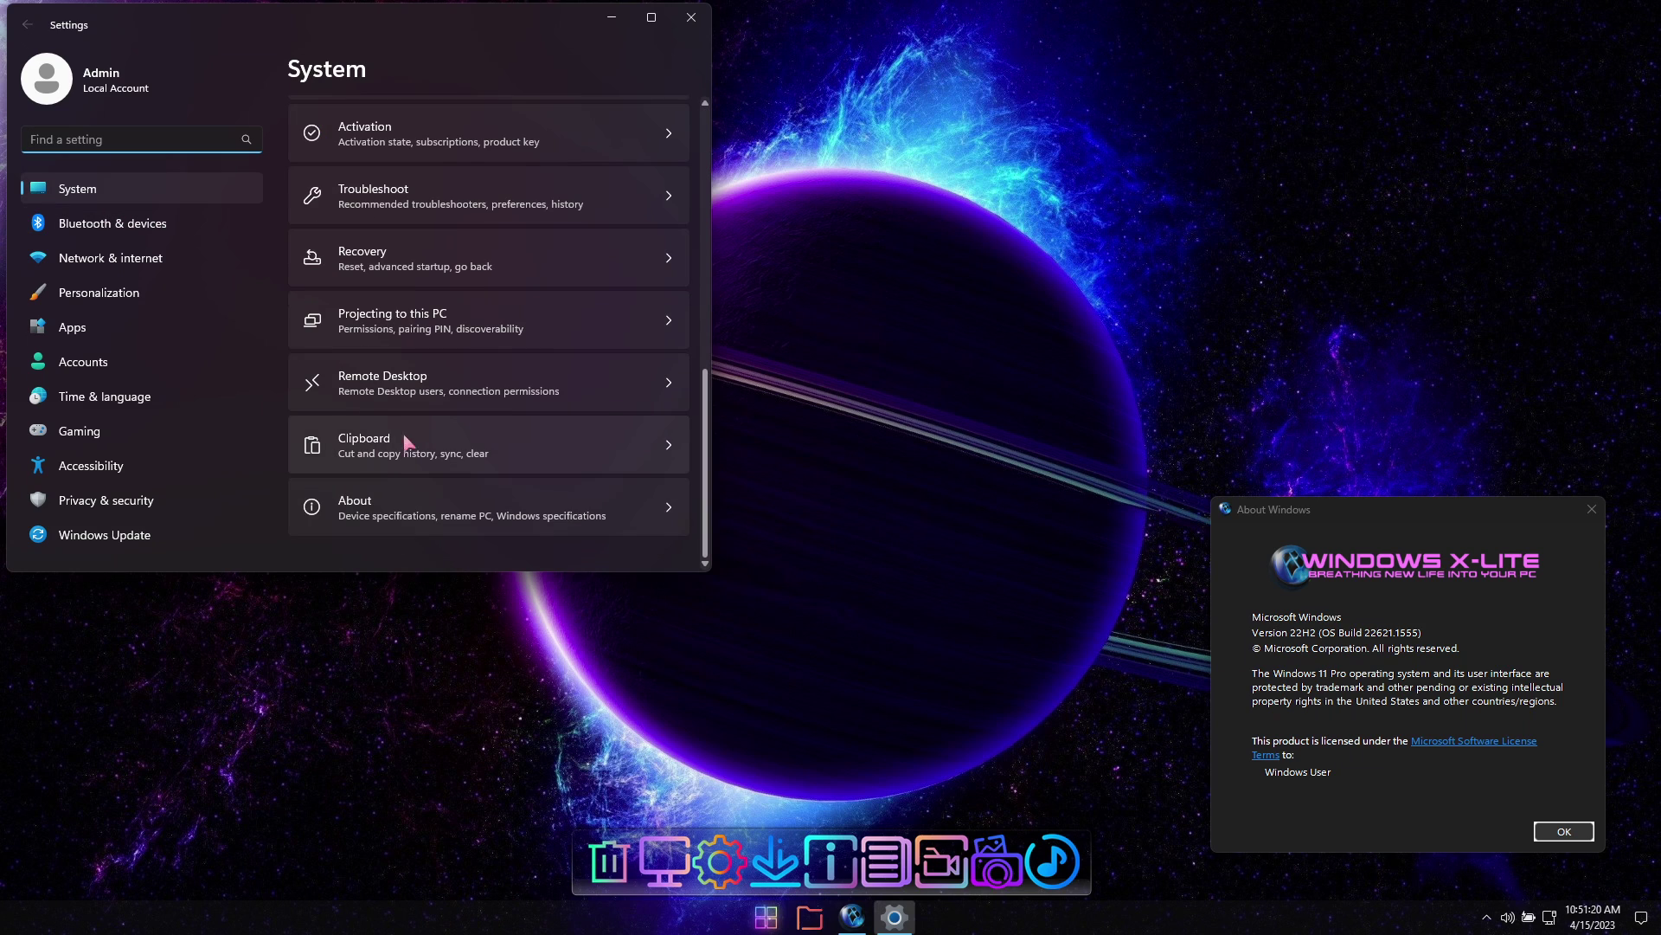
pyautogui.click(468, 507)
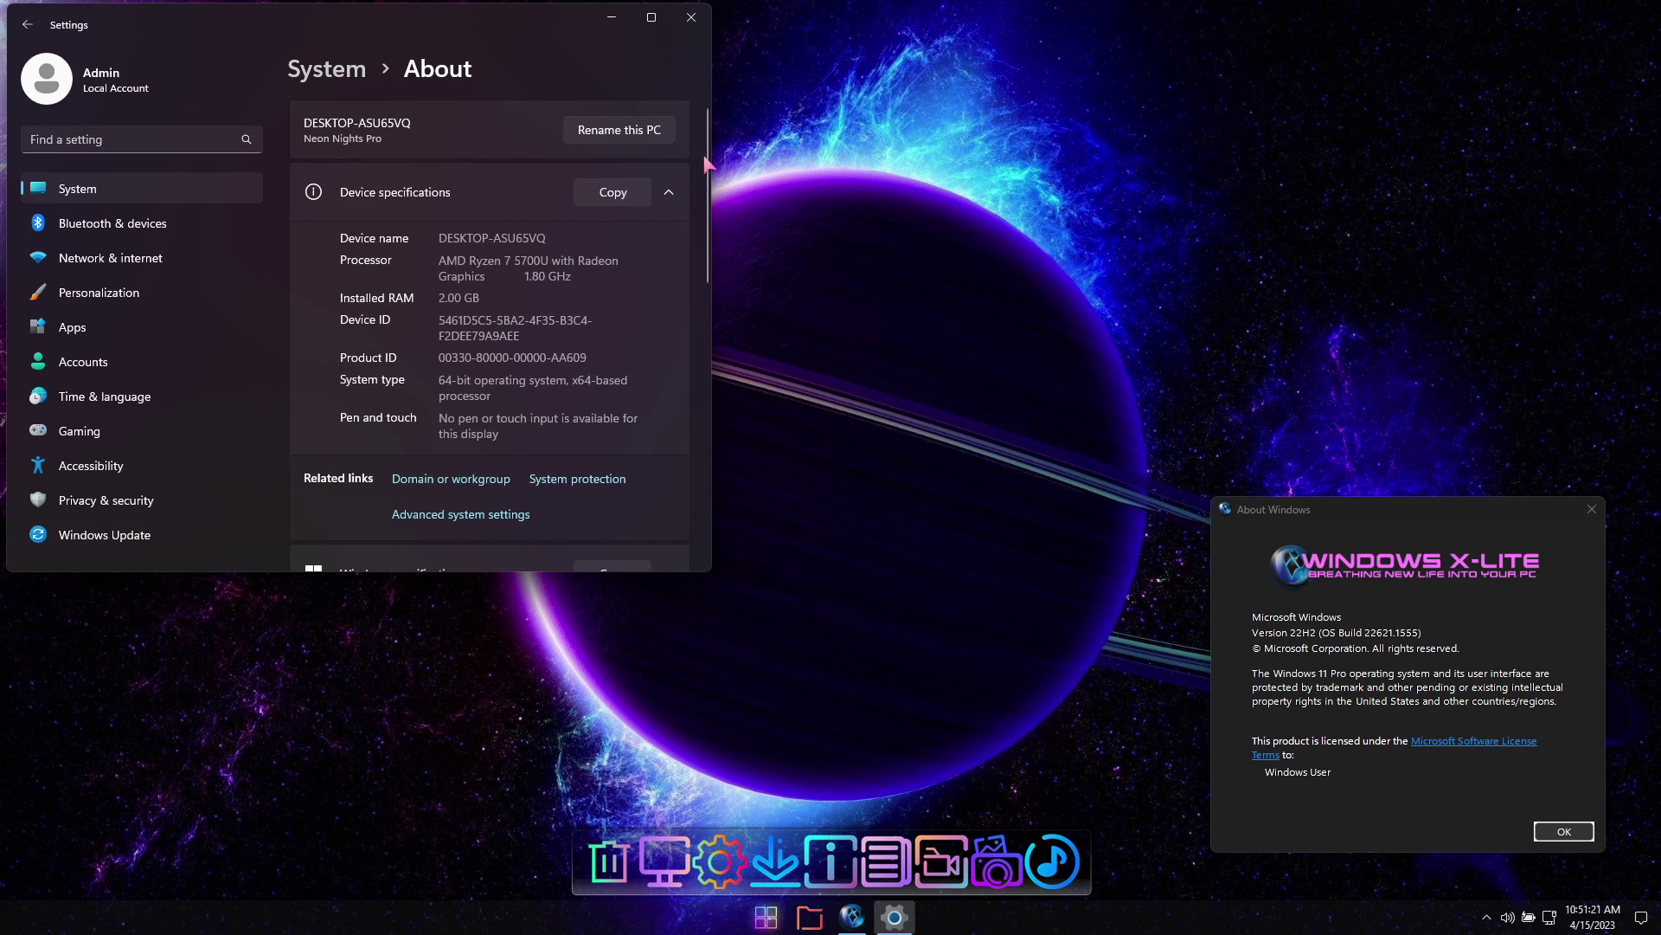
pyautogui.moveTo(709, 162); pyautogui.dragTo(706, 299)
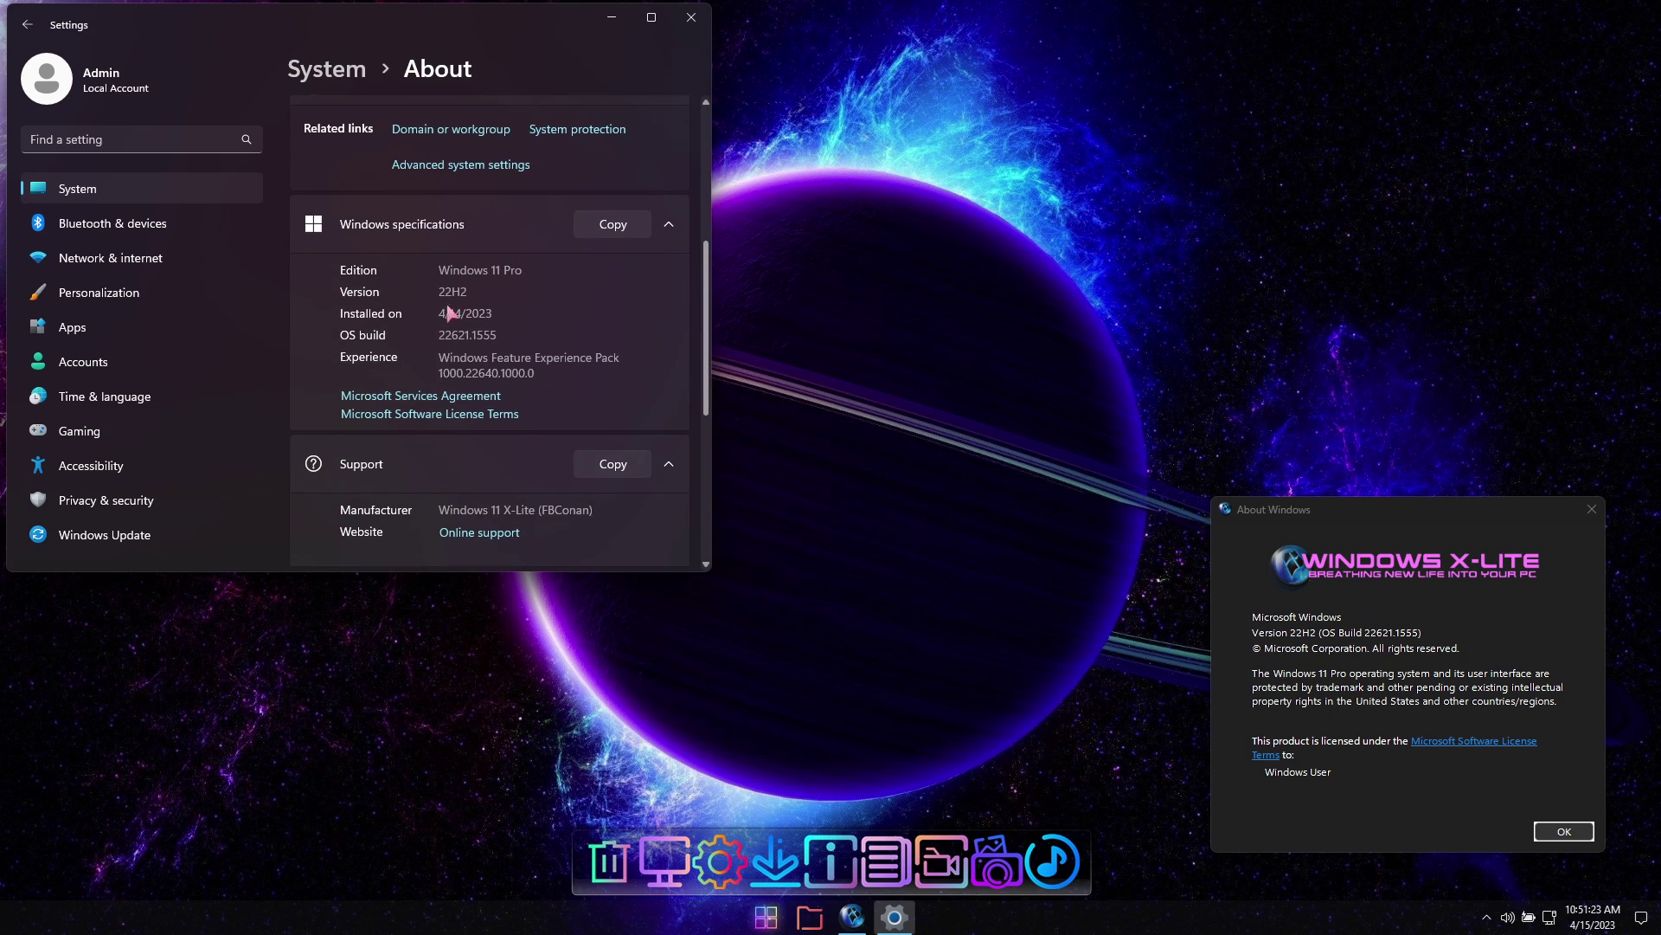
# Check the paused Windows Update status, then go to the Apps settings page
pyautogui.click(122, 534)
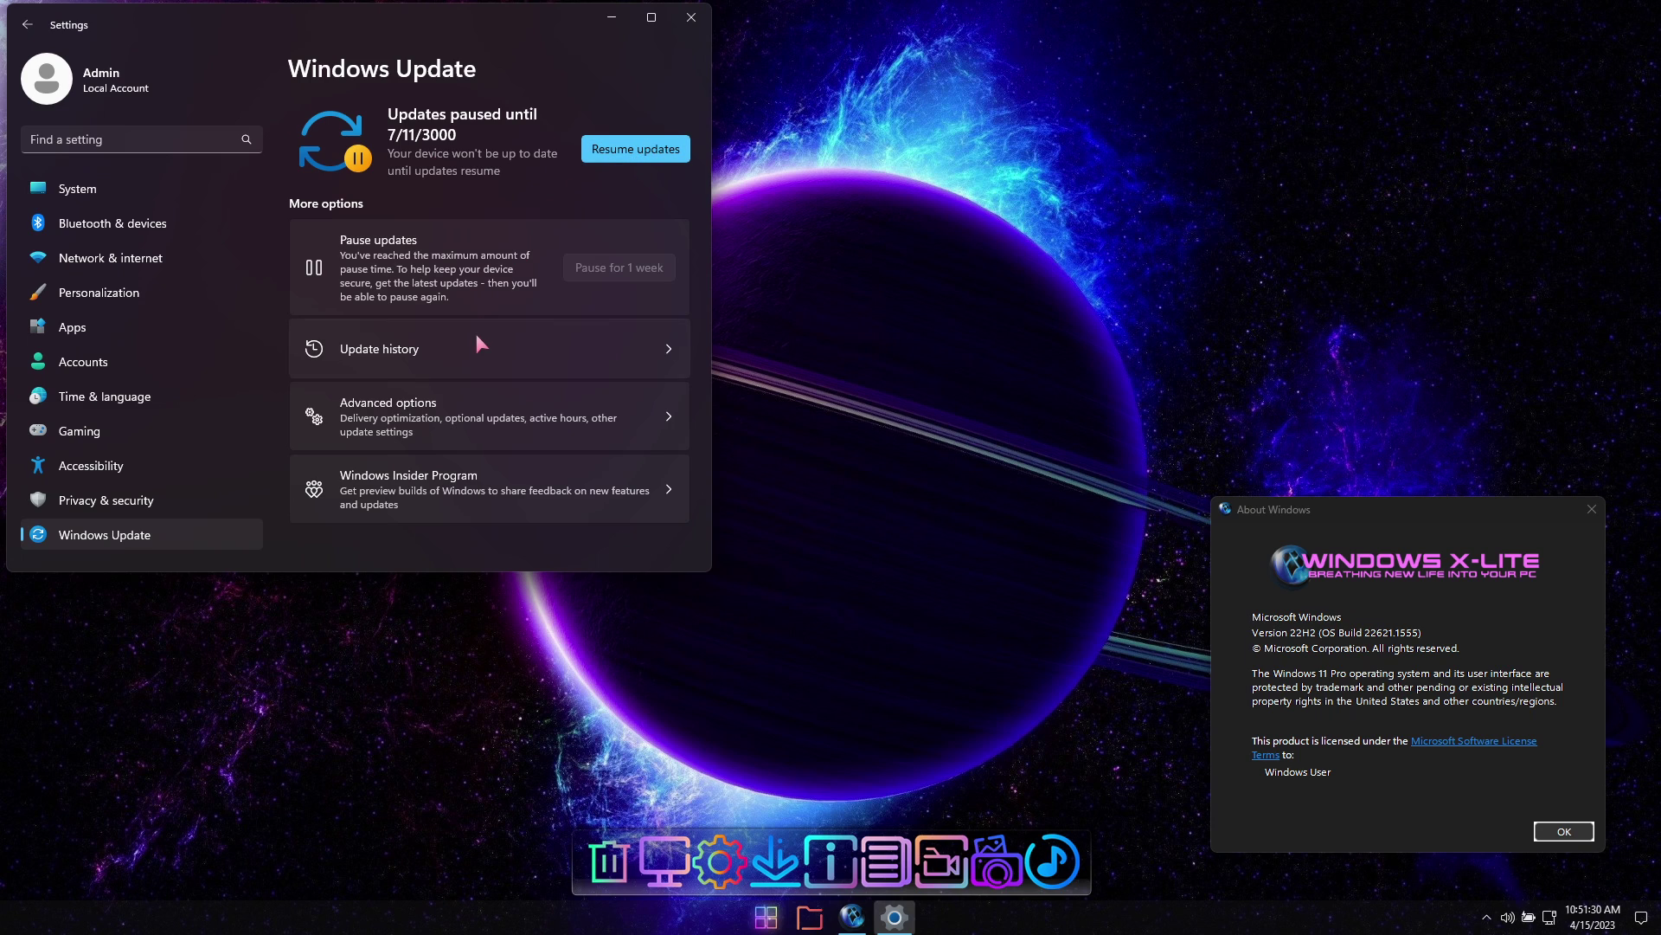
pyautogui.click(79, 188)
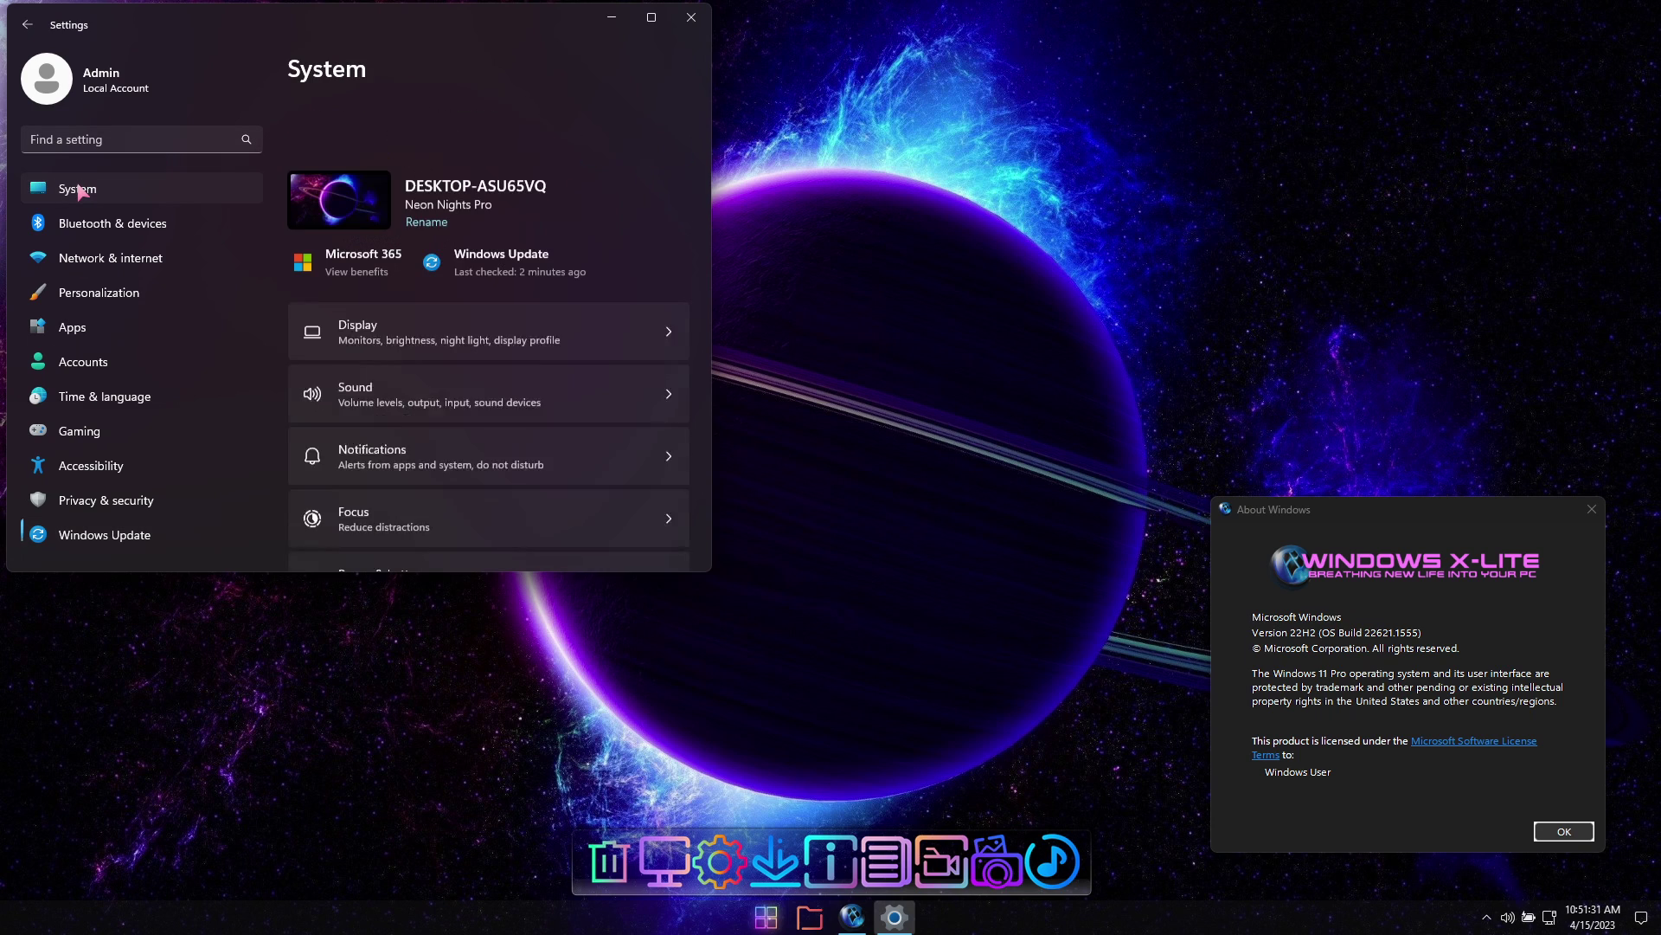
pyautogui.scroll(-3, 707, 141)
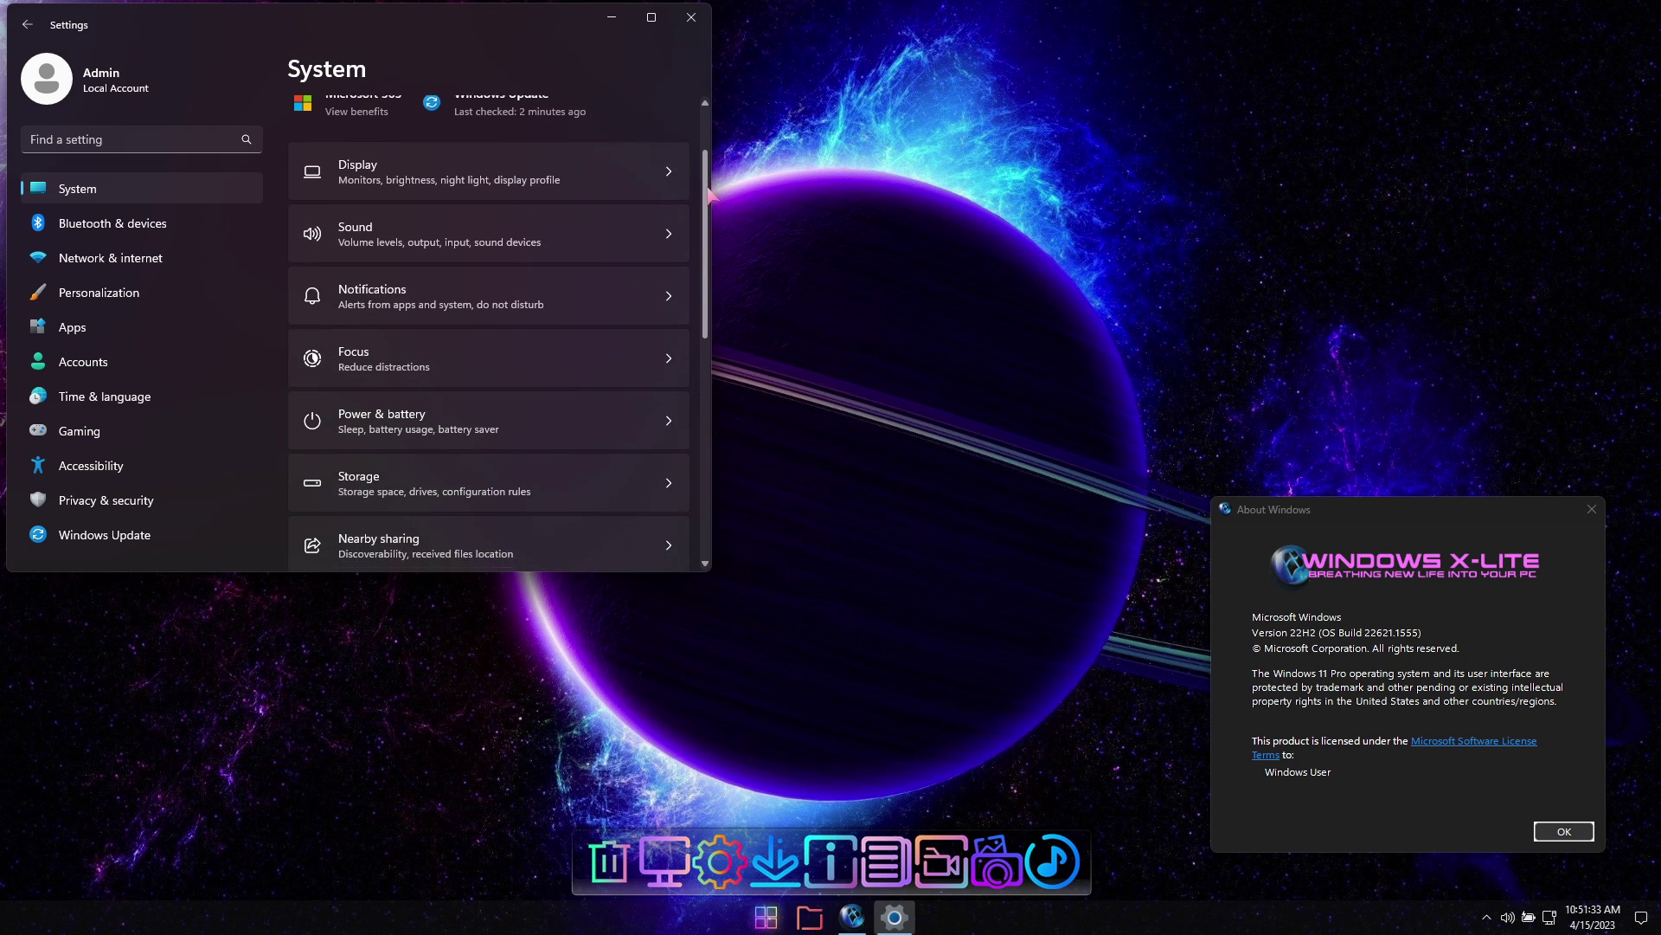
pyautogui.click(119, 326)
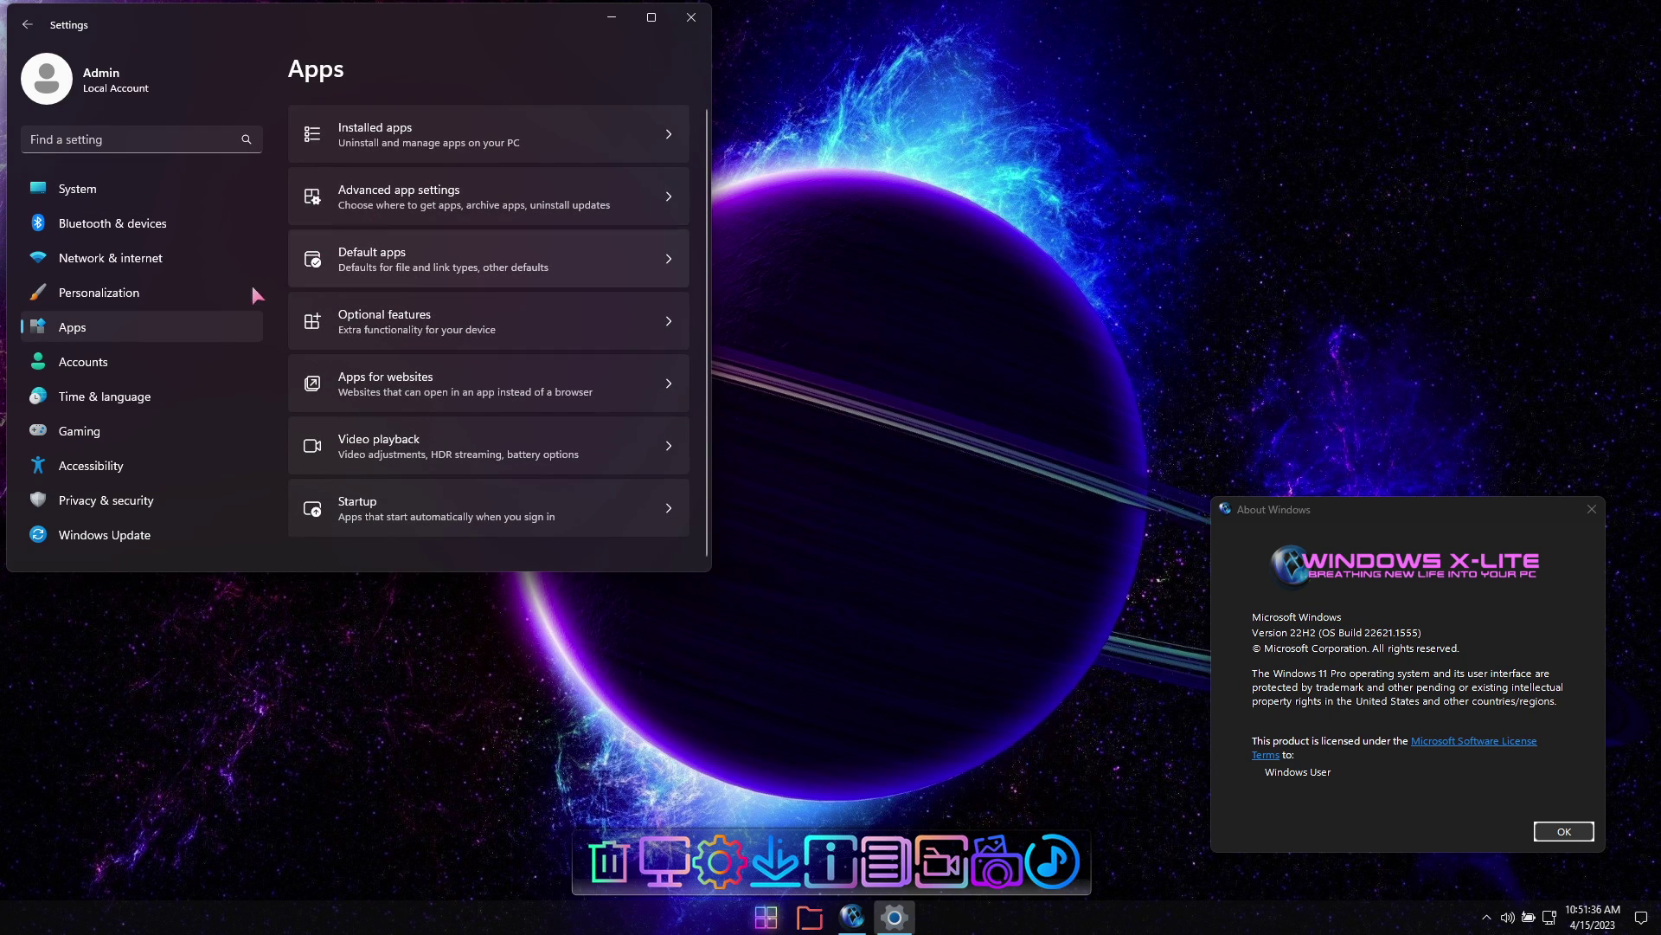
# In Personalization, try the purple city skyline theme and close the About Windows box
pyautogui.click(112, 293)
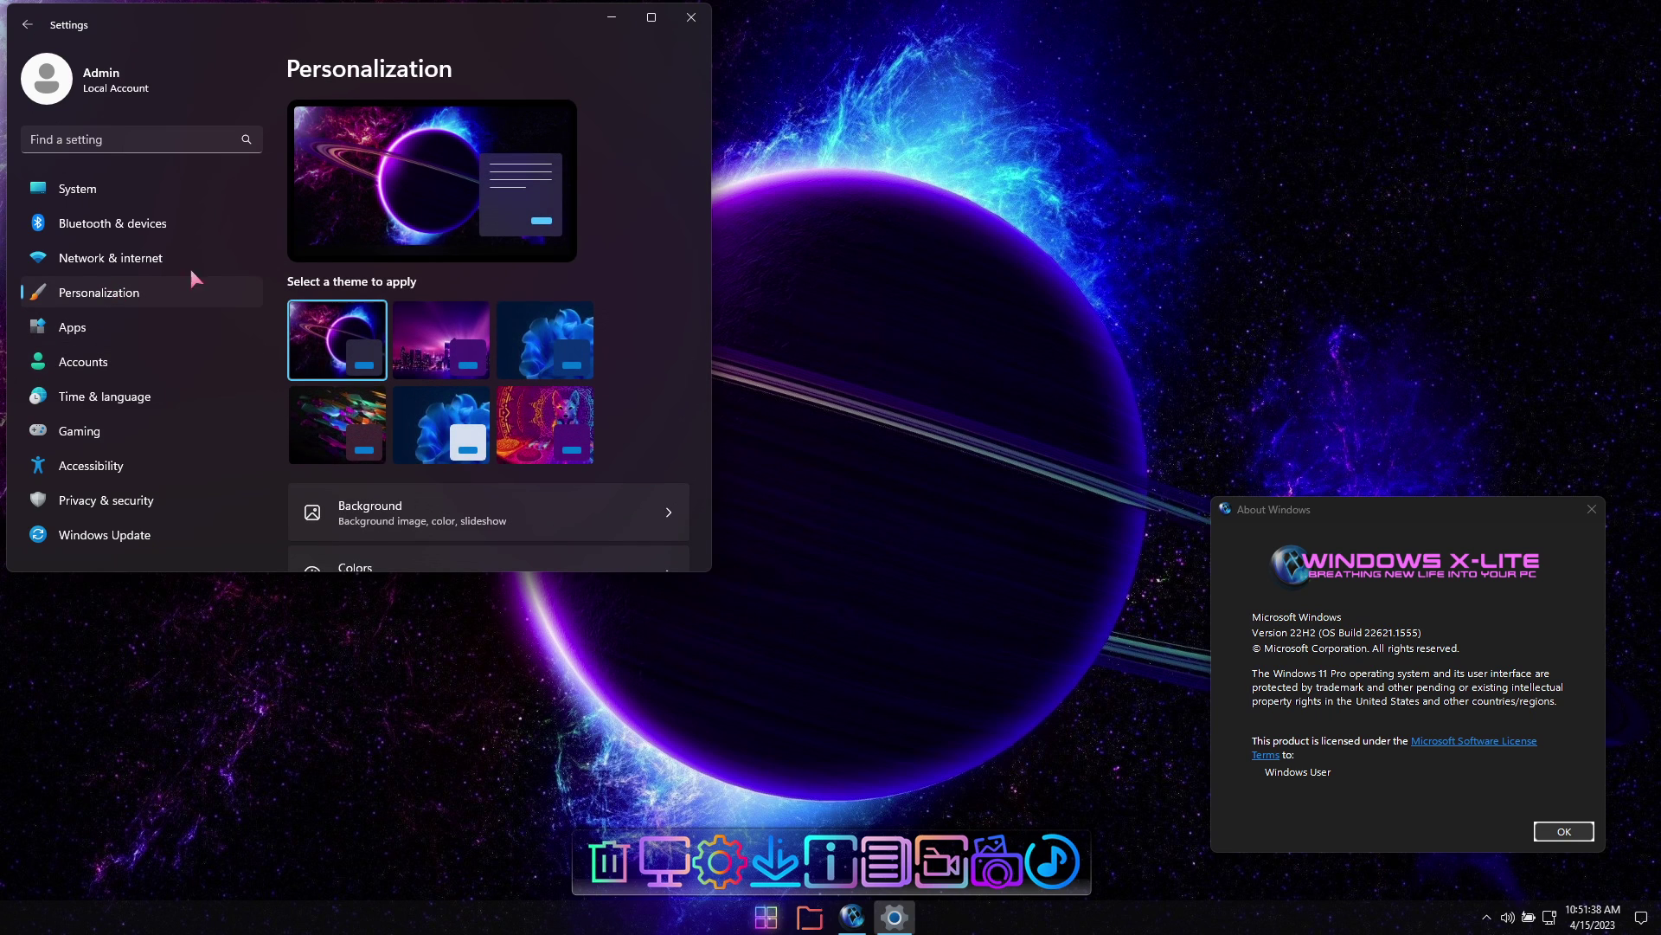
pyautogui.click(464, 327)
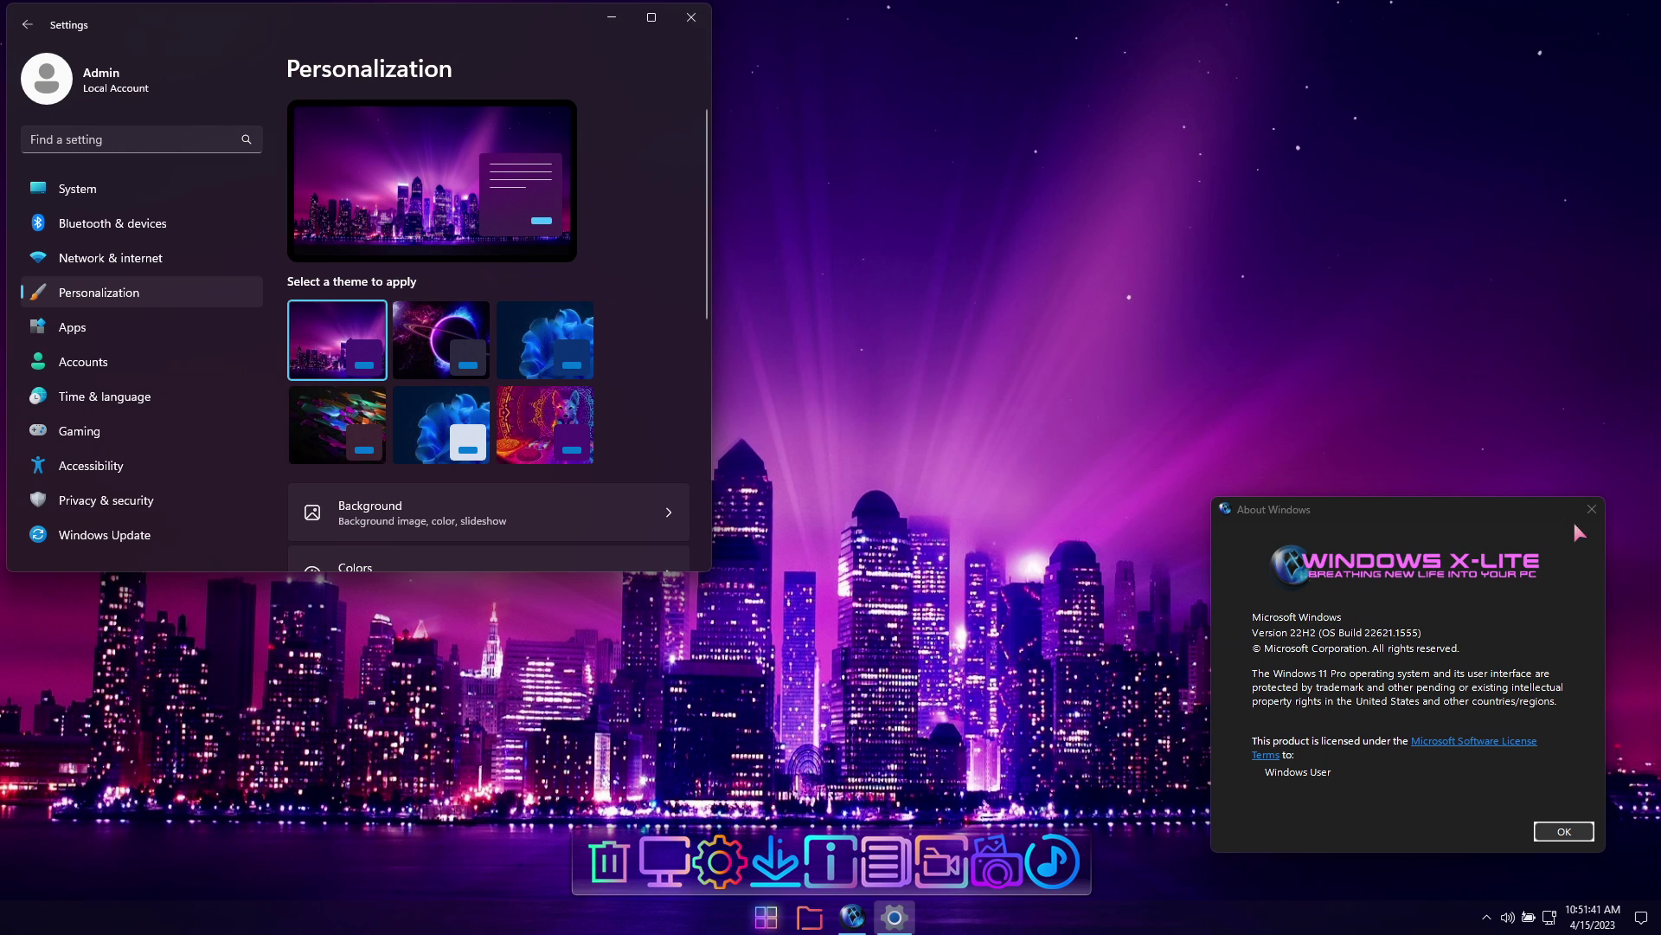
pyautogui.click(1564, 832)
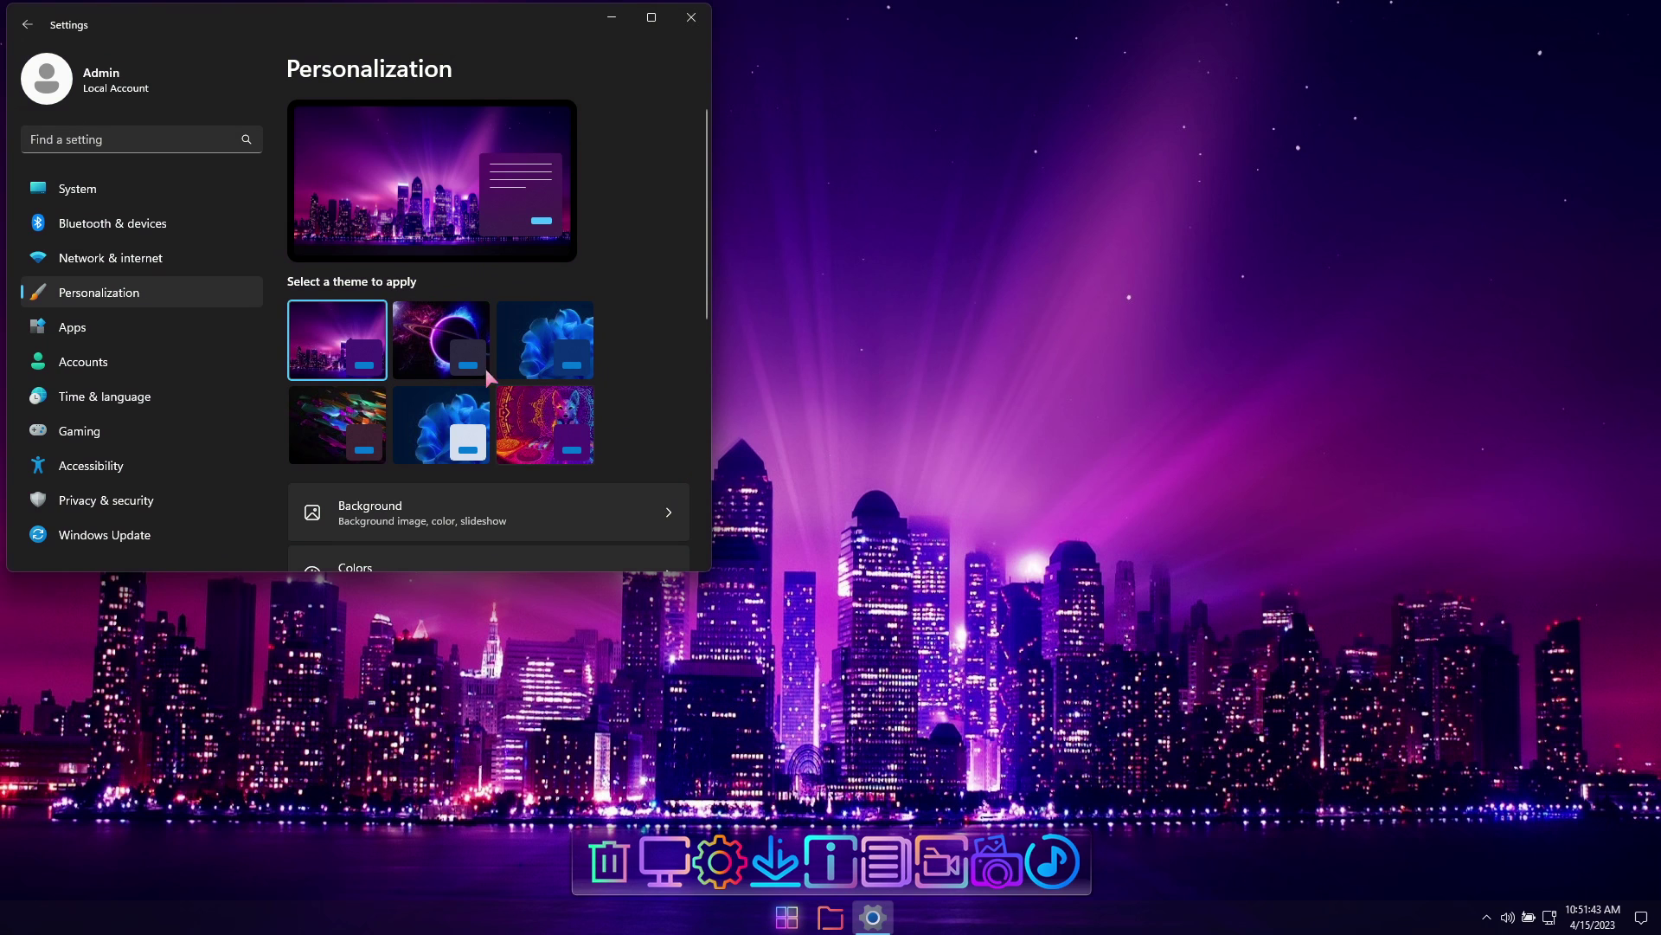
# Try the planet, glass shards and Neon Crystal Fox themes, return to planet, and close Settings
pyautogui.click(459, 327)
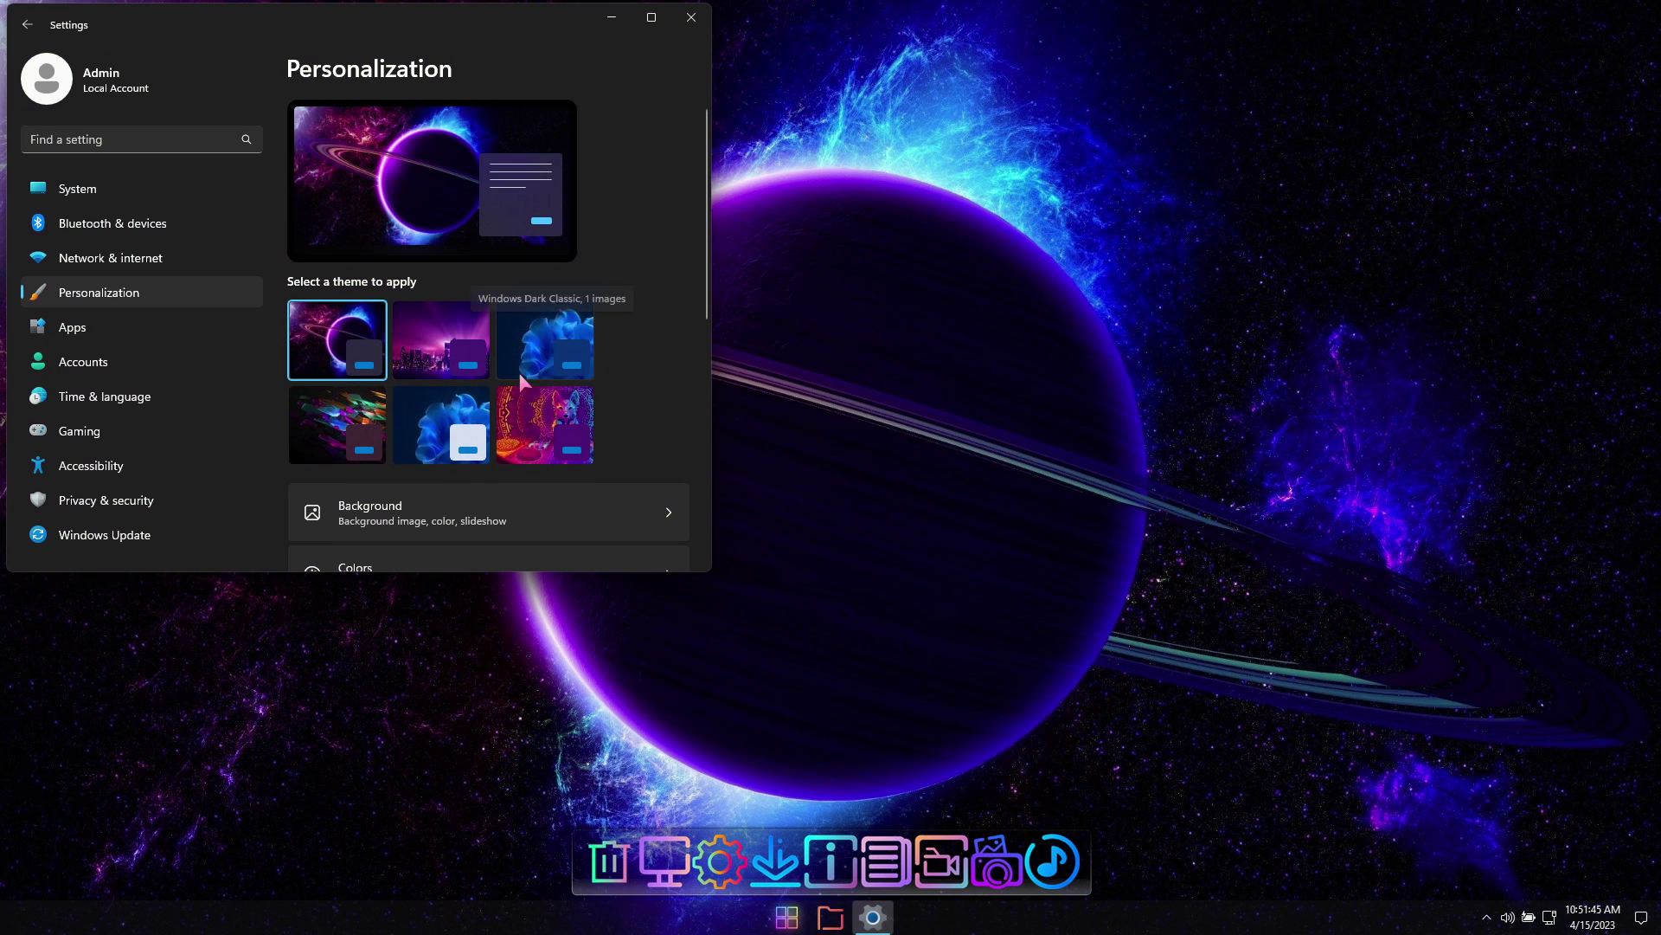
pyautogui.click(353, 398)
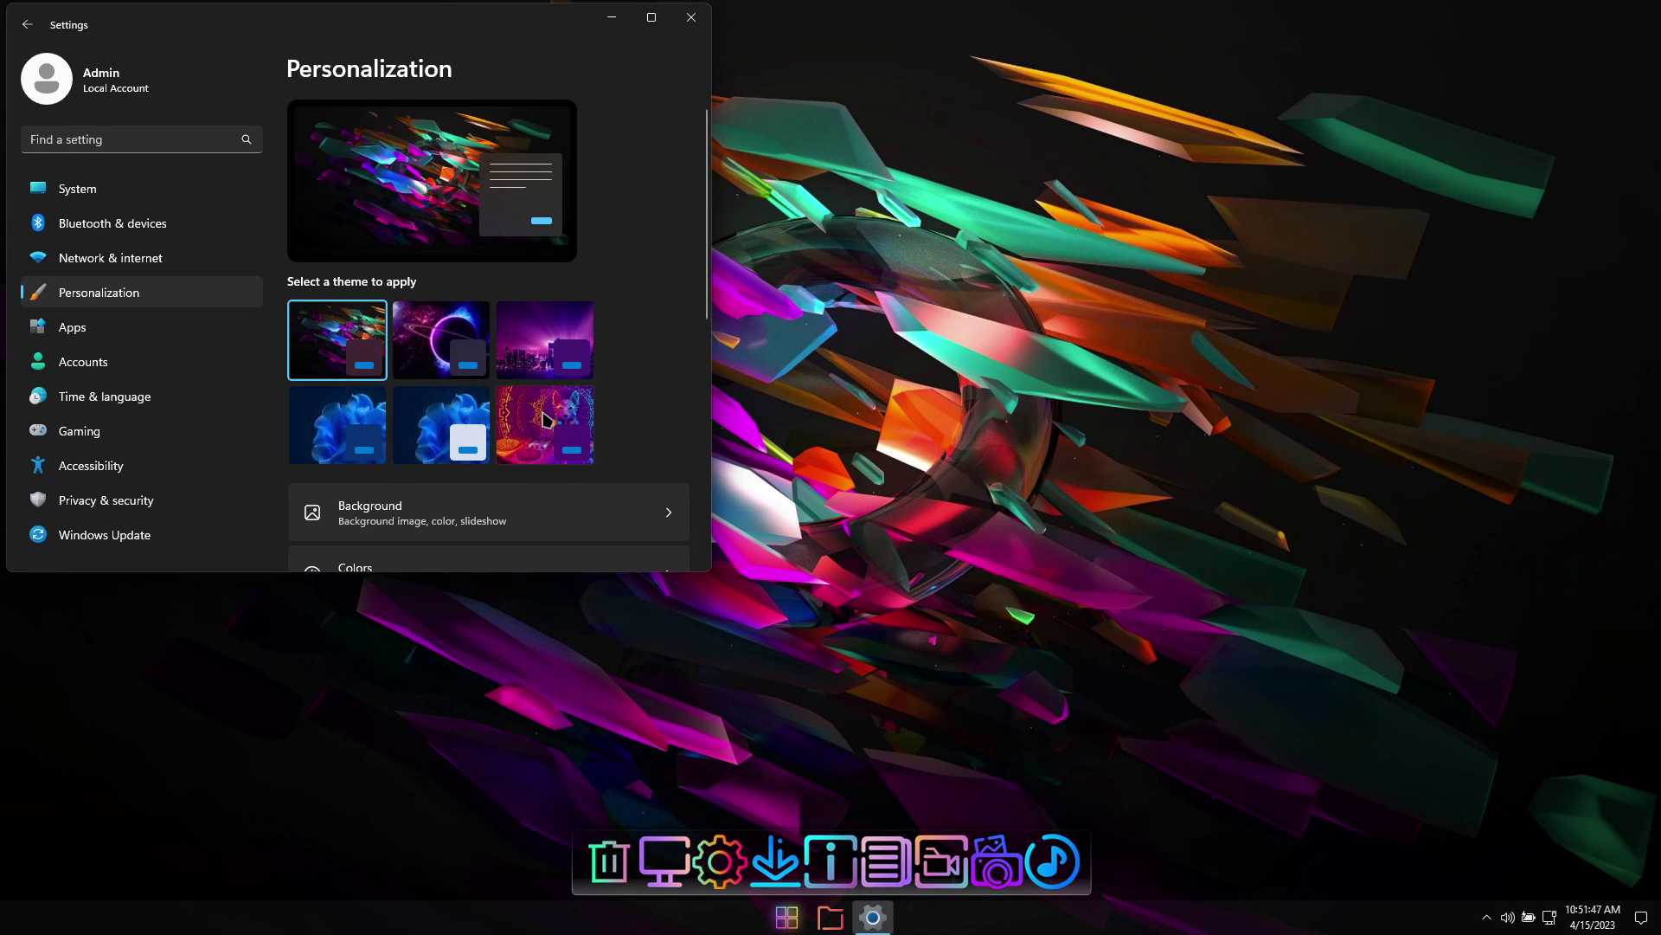
pyautogui.click(561, 418)
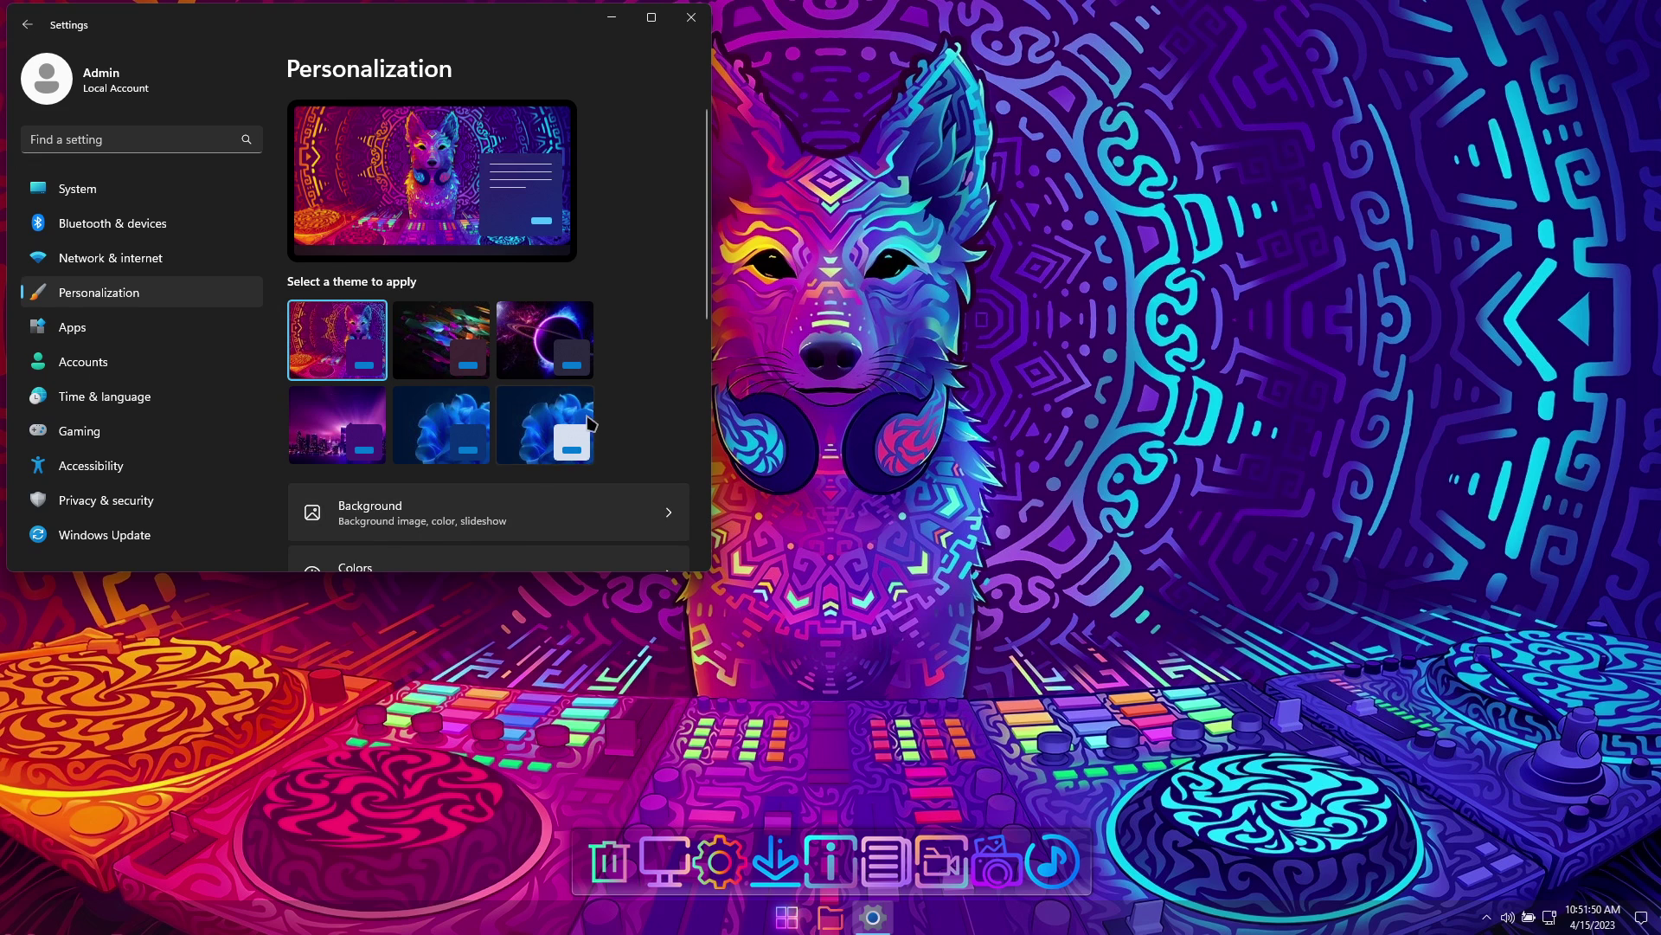
pyautogui.click(551, 334)
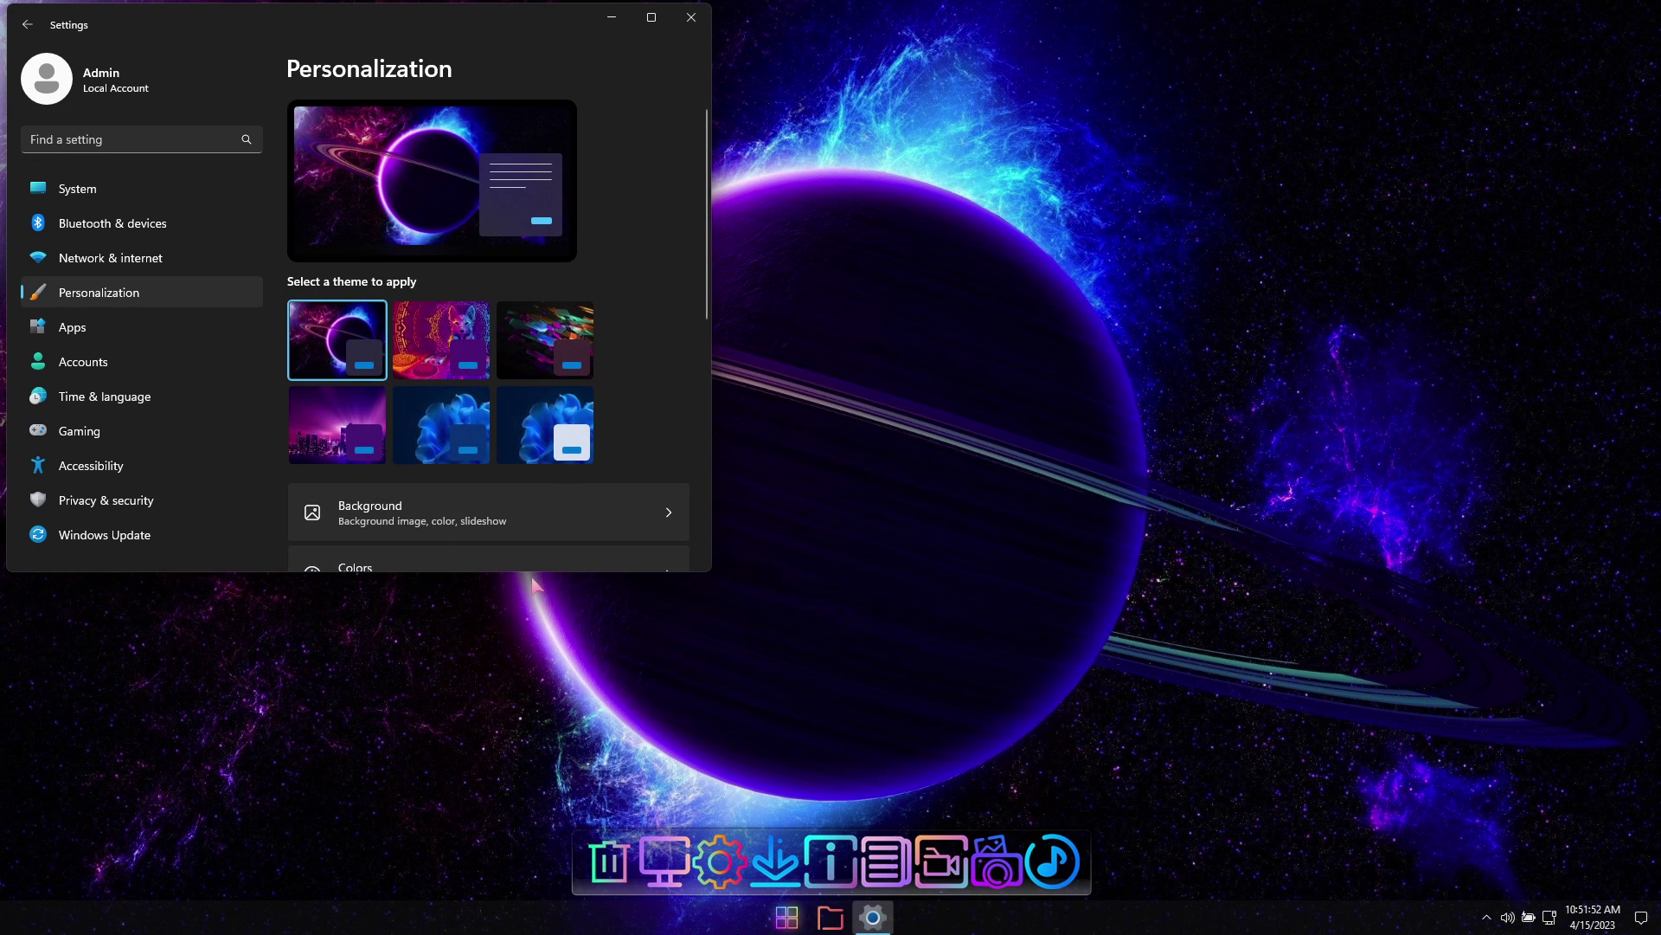
pyautogui.click(692, 18)
pyautogui.click(808, 917)
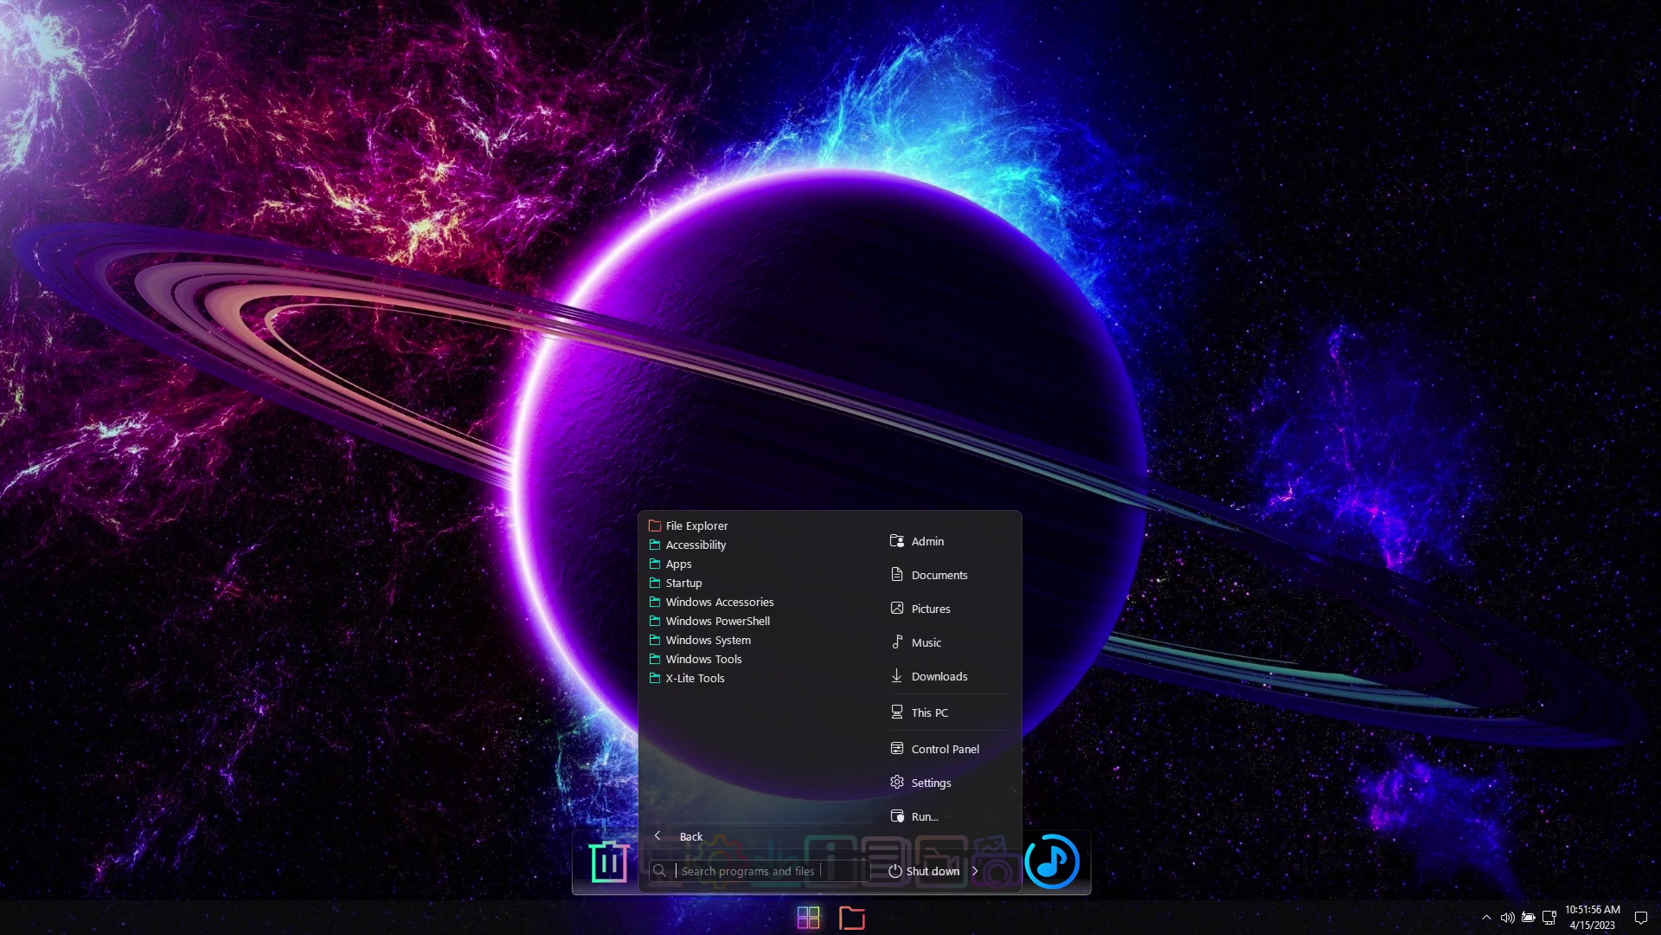
pyautogui.click(758, 583)
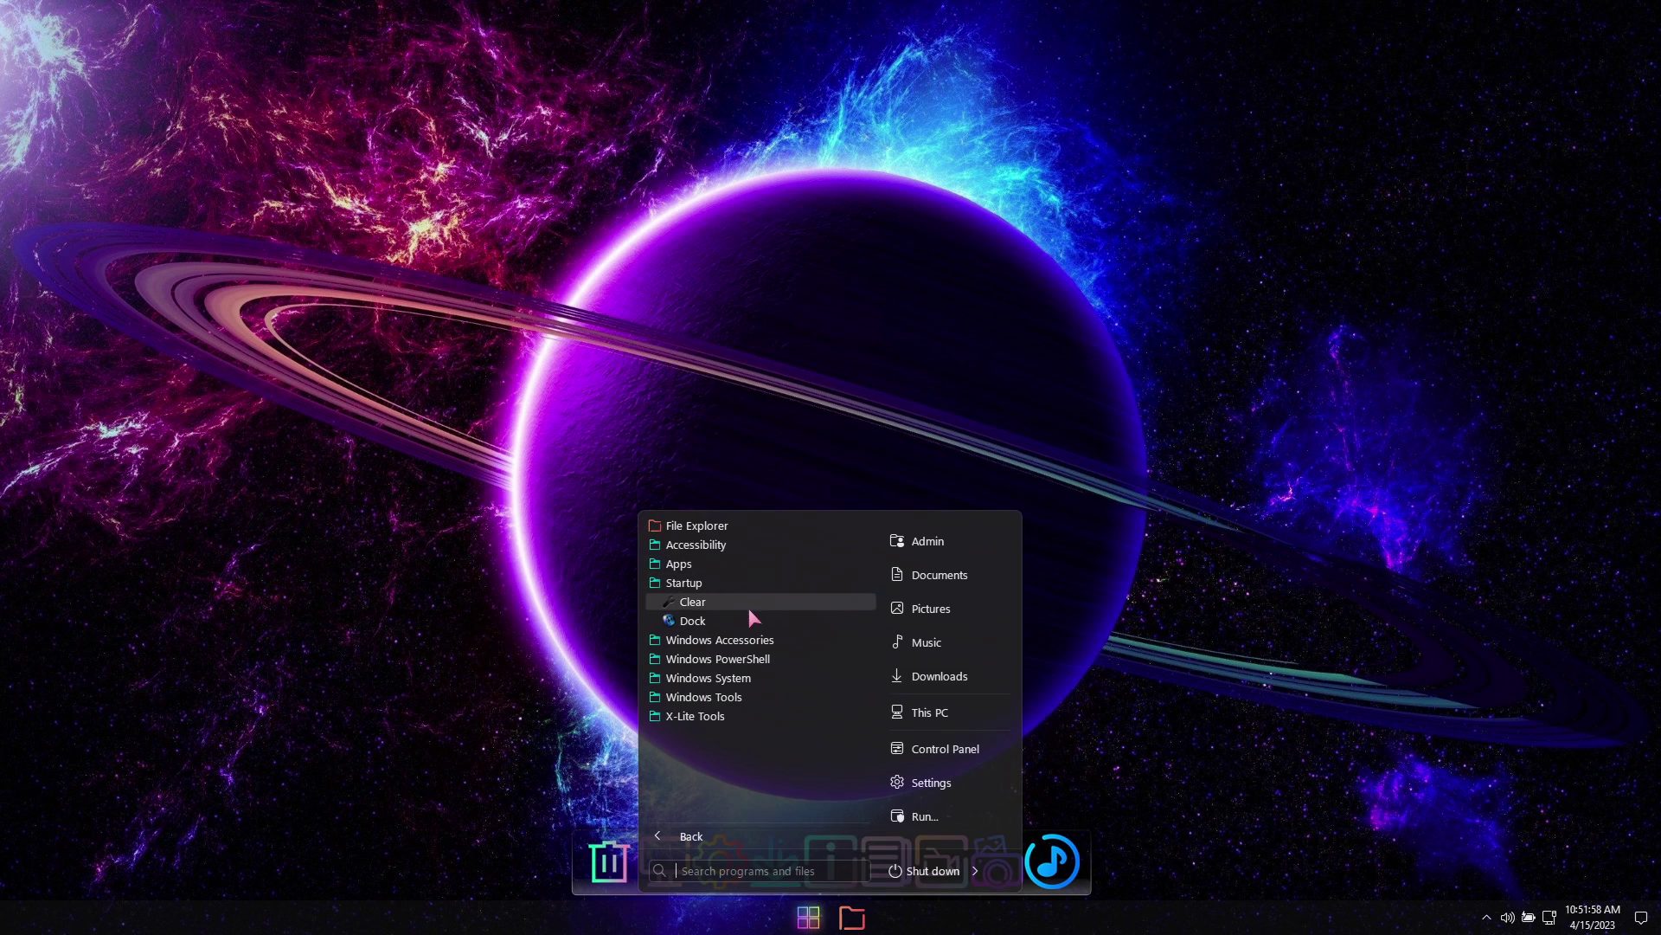
pyautogui.click(397, 585)
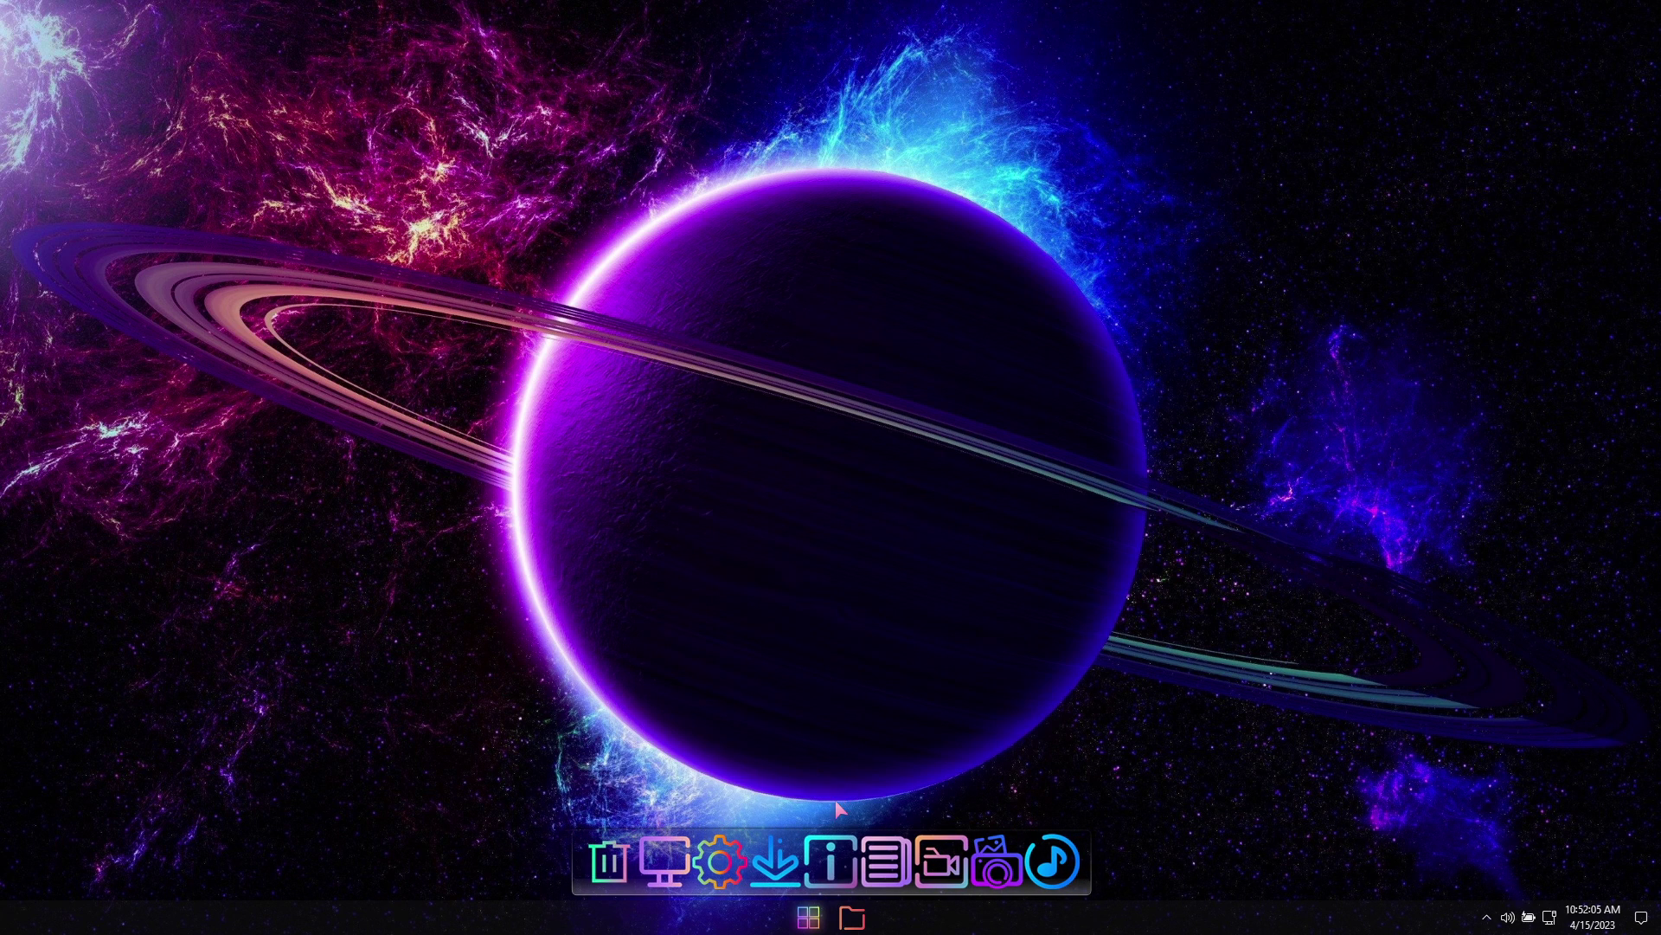
pyautogui.click(808, 916)
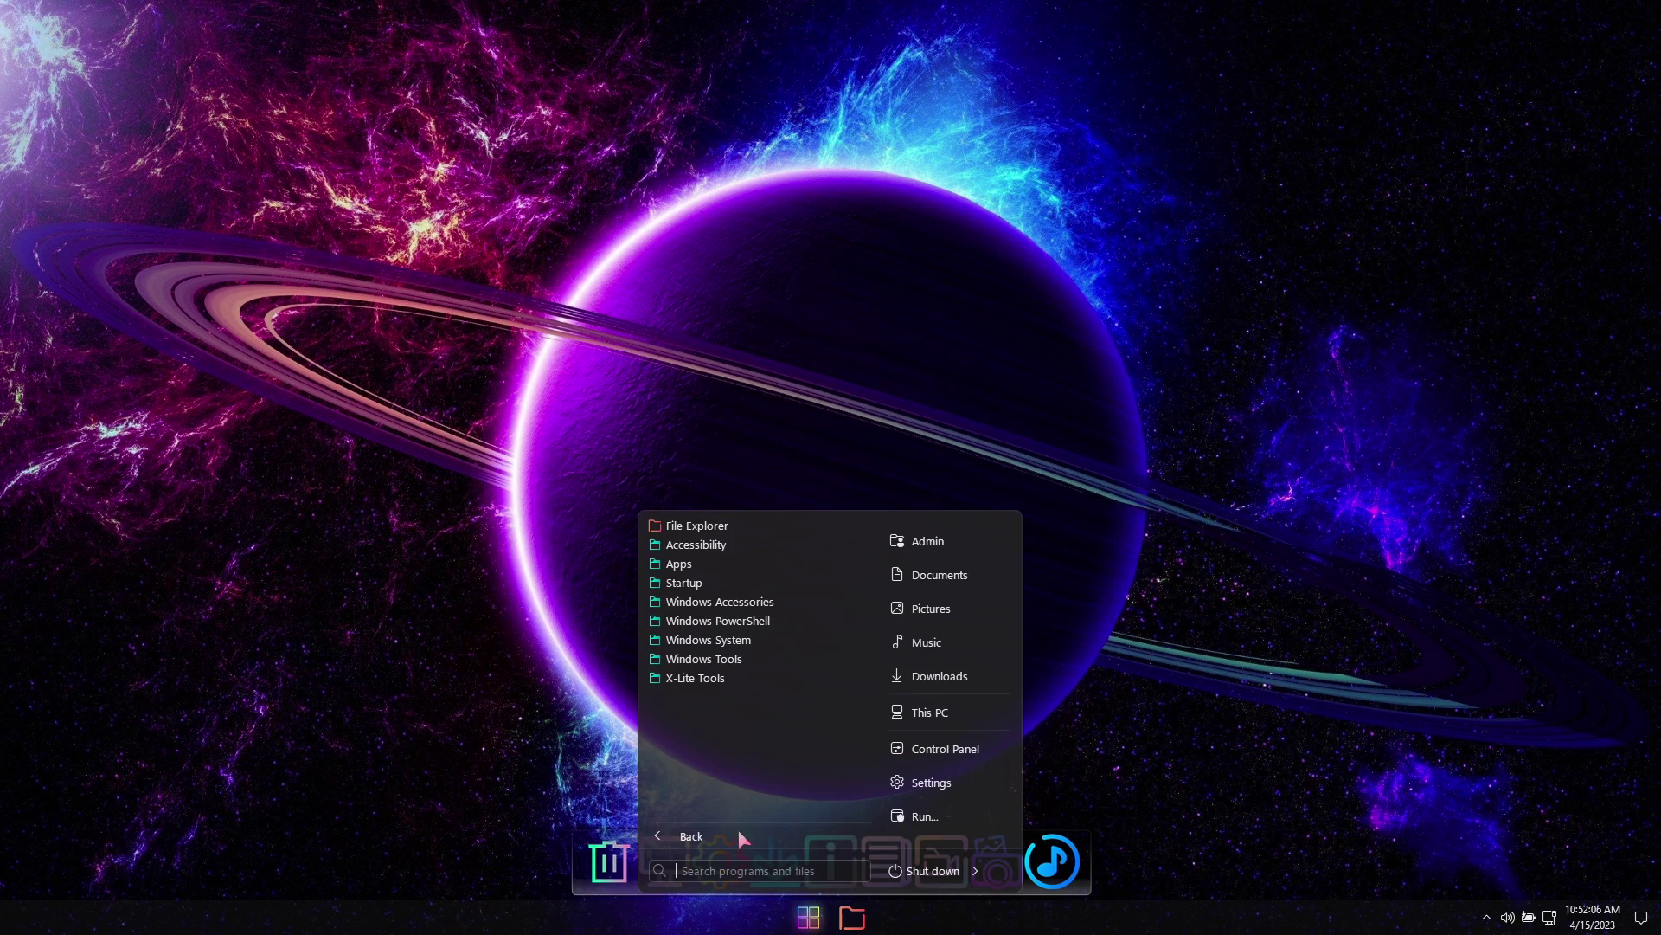
pyautogui.click(701, 679)
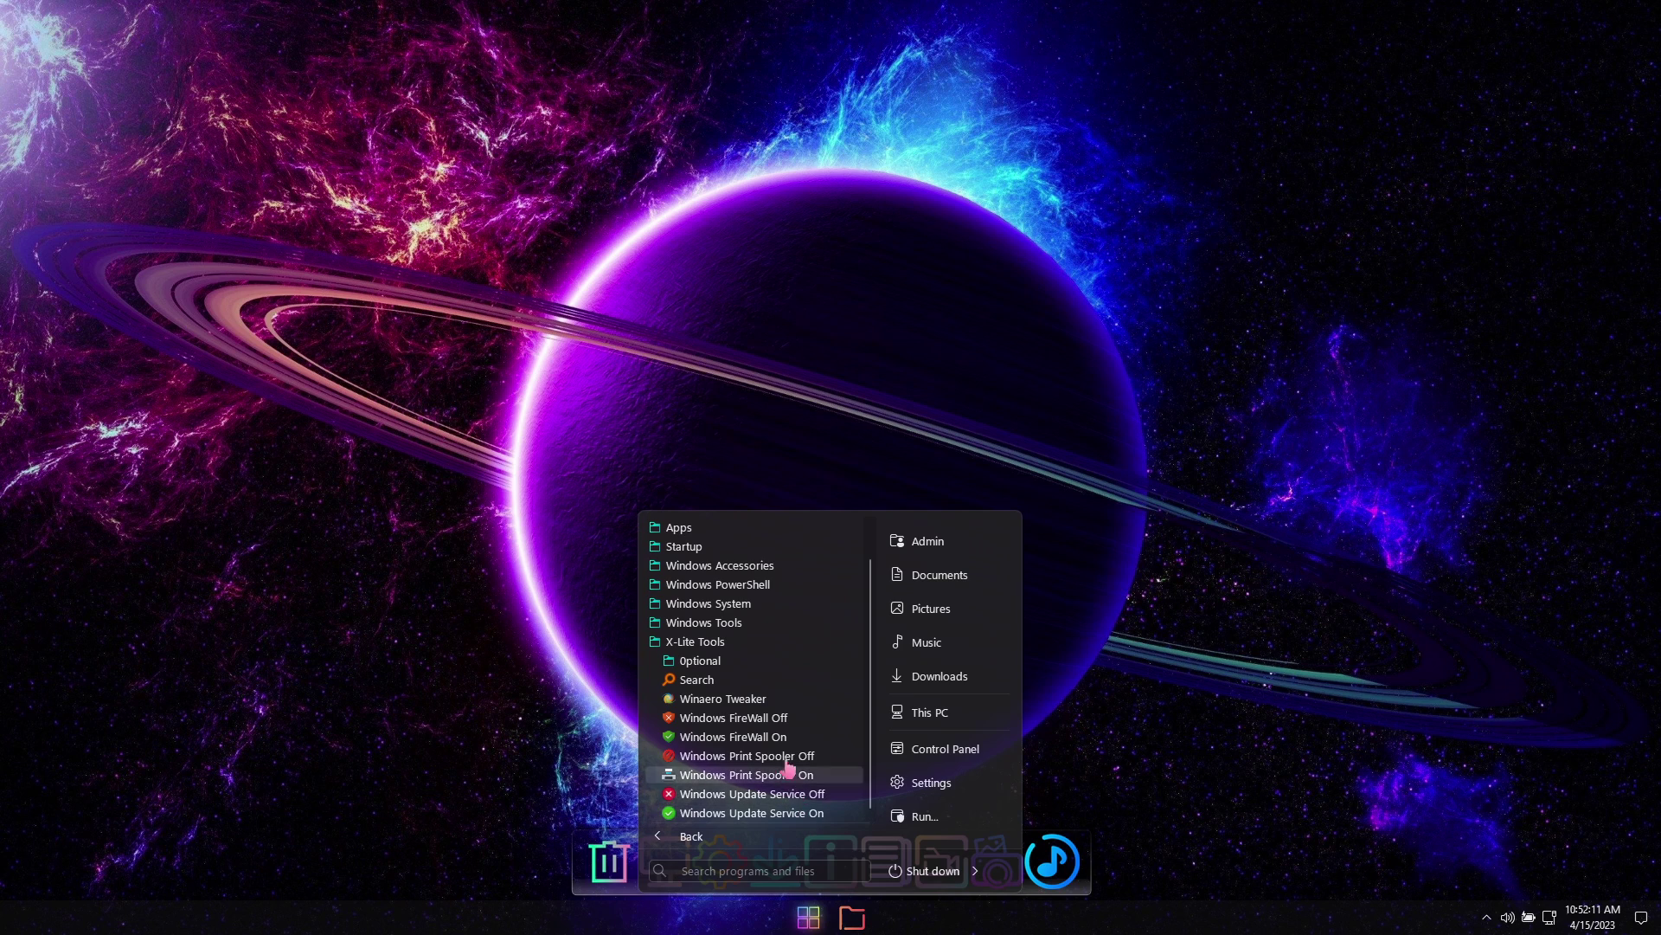
pyautogui.click(711, 641)
pyautogui.click(682, 565)
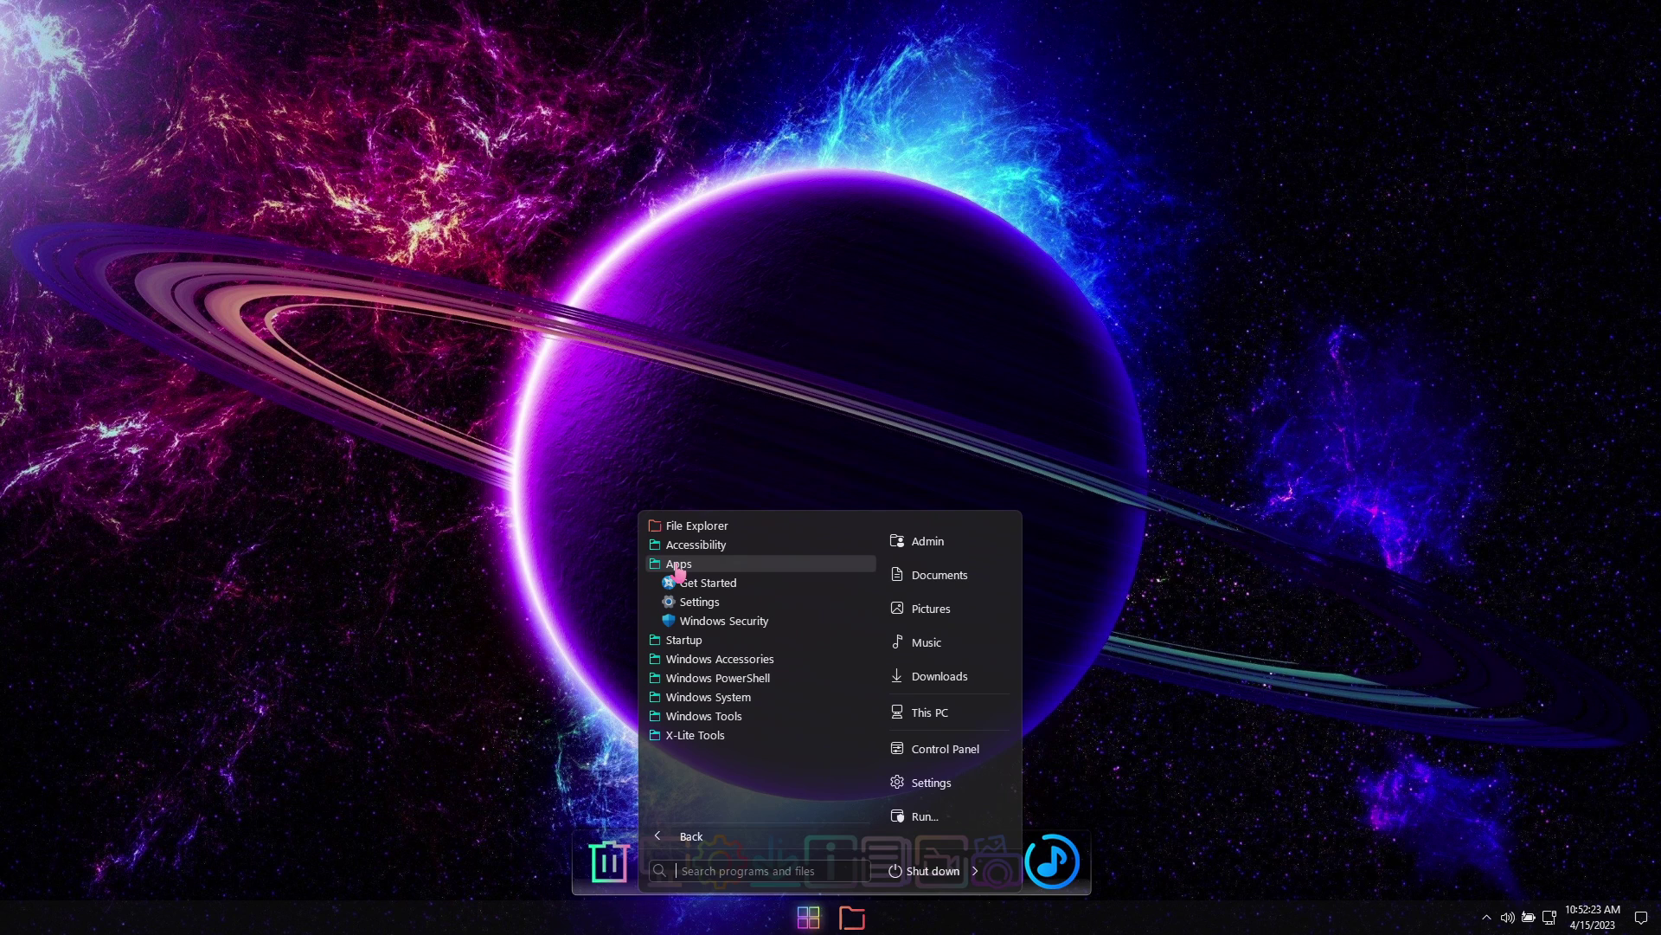
pyautogui.click(714, 568)
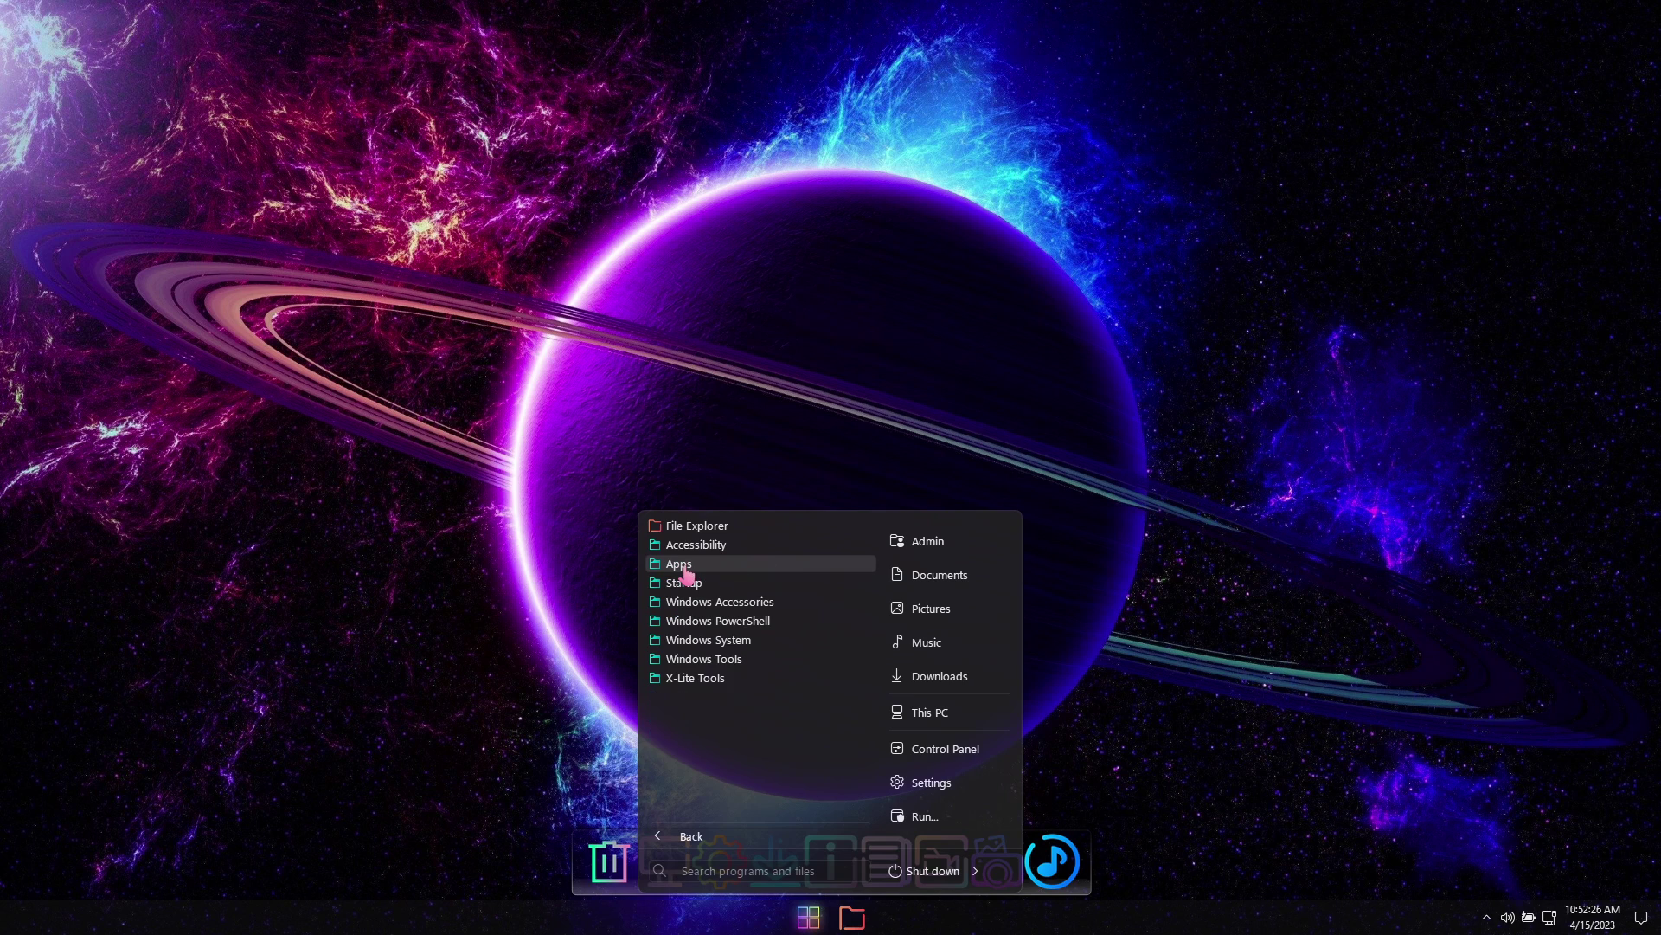
pyautogui.click(817, 413)
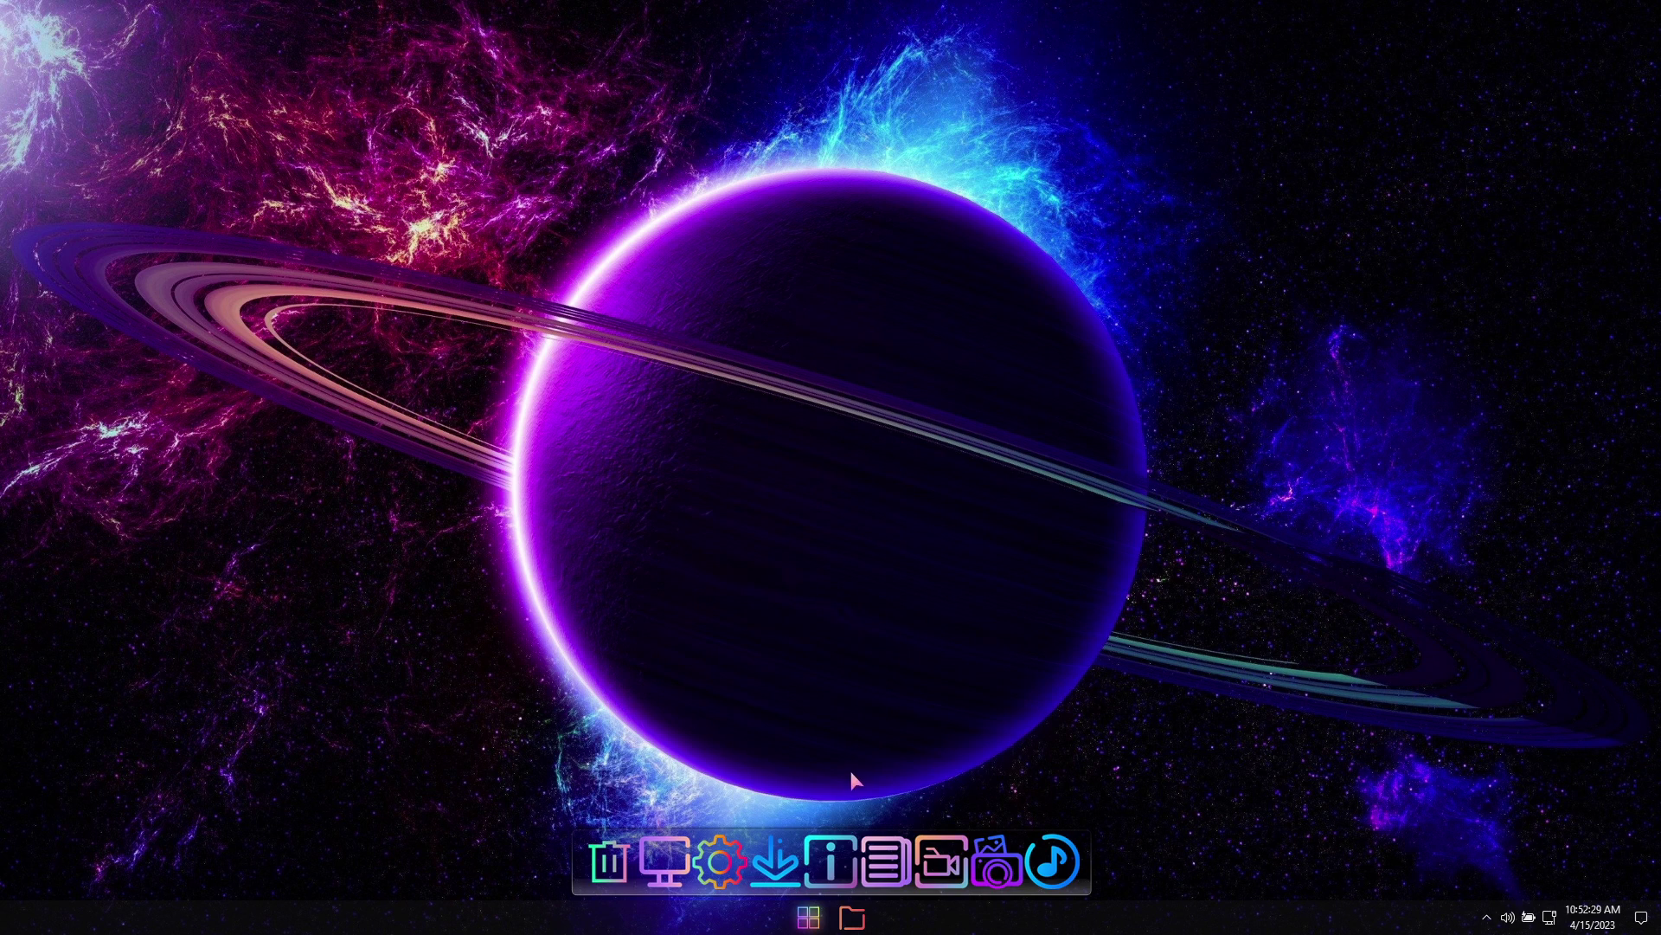
pyautogui.click(829, 859)
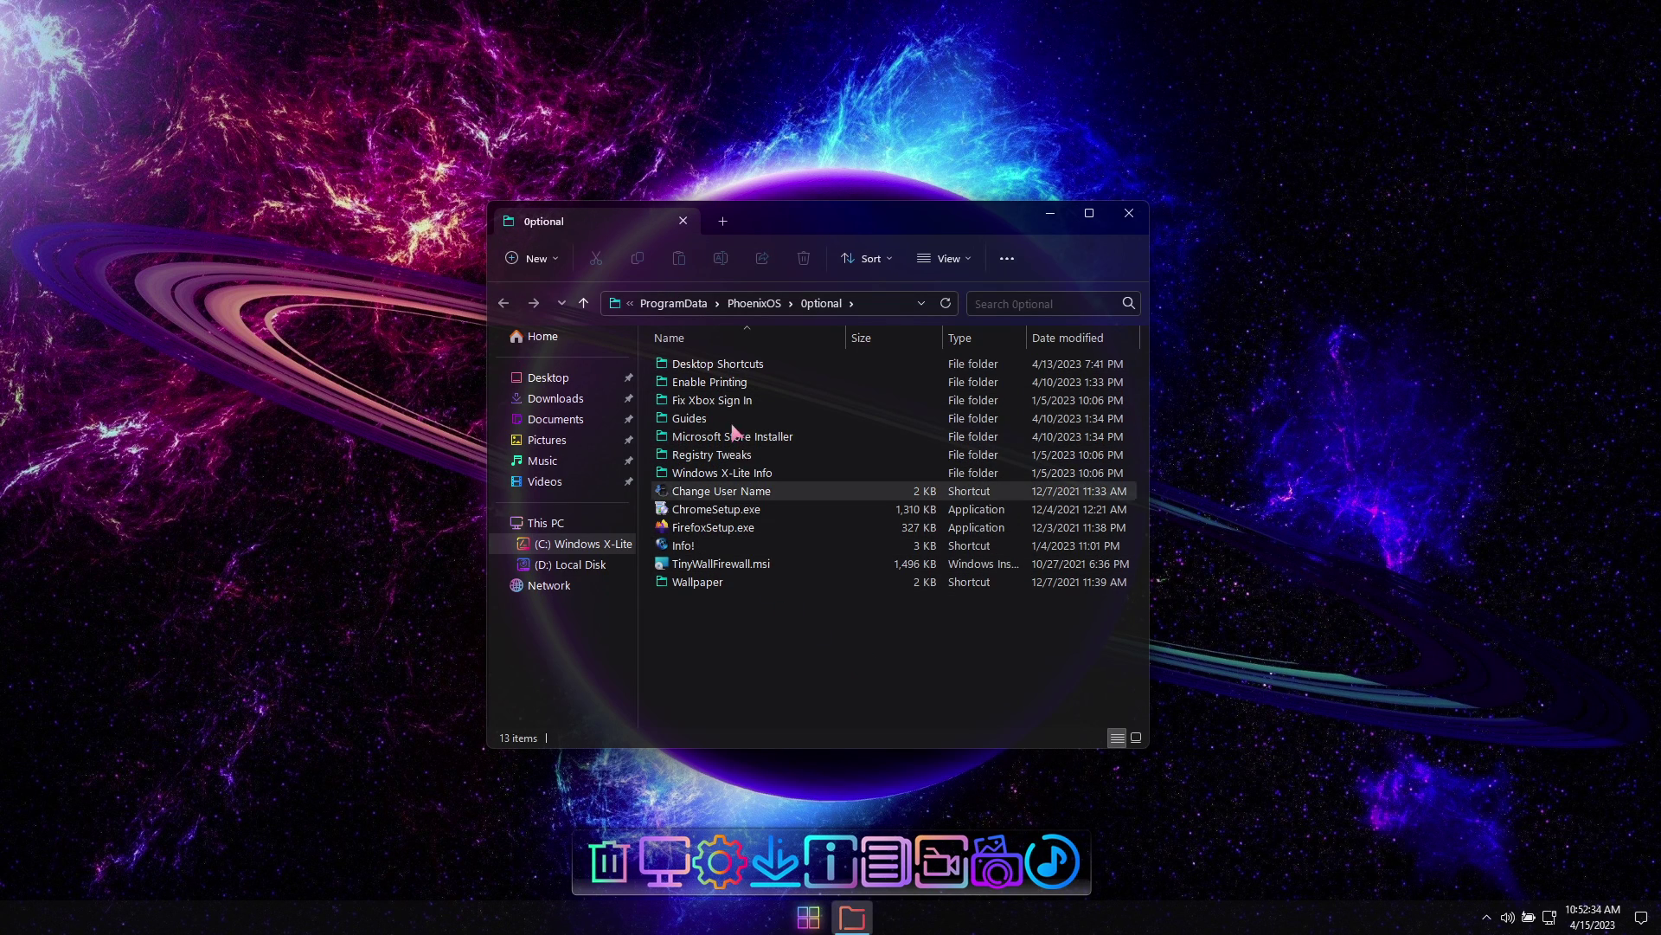
# Preview account management from Desktop Shortcuts' Change User Name, then return to Optional's Registry Tweaks folder
pyautogui.doubleClick(729, 364)
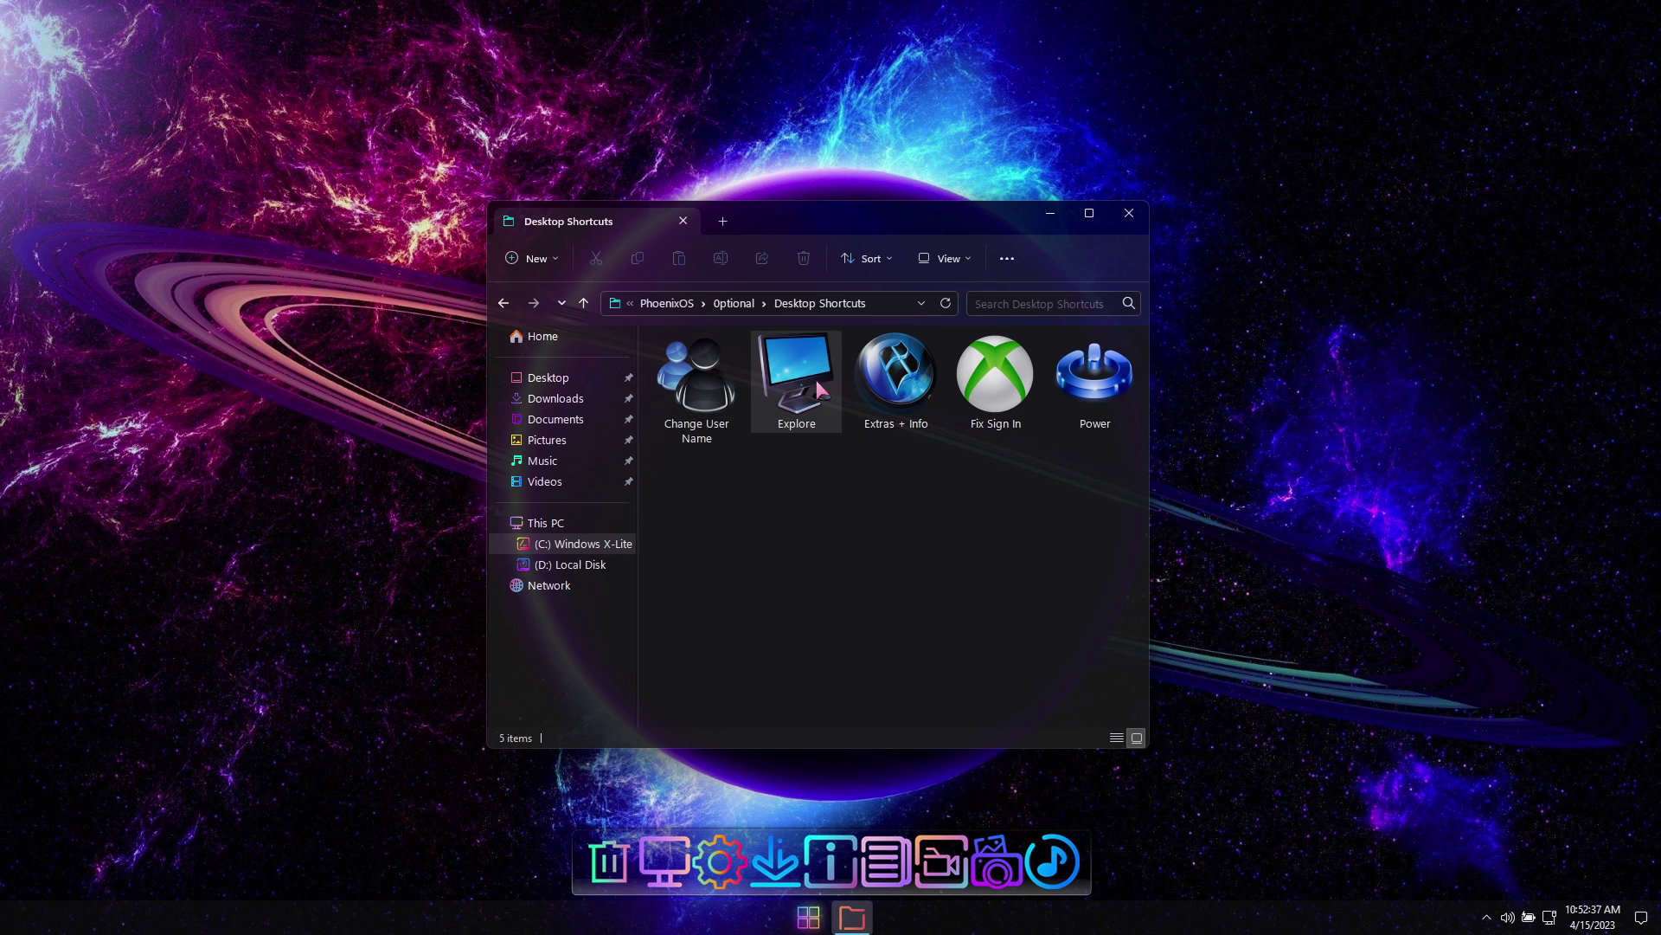
pyautogui.doubleClick(705, 385)
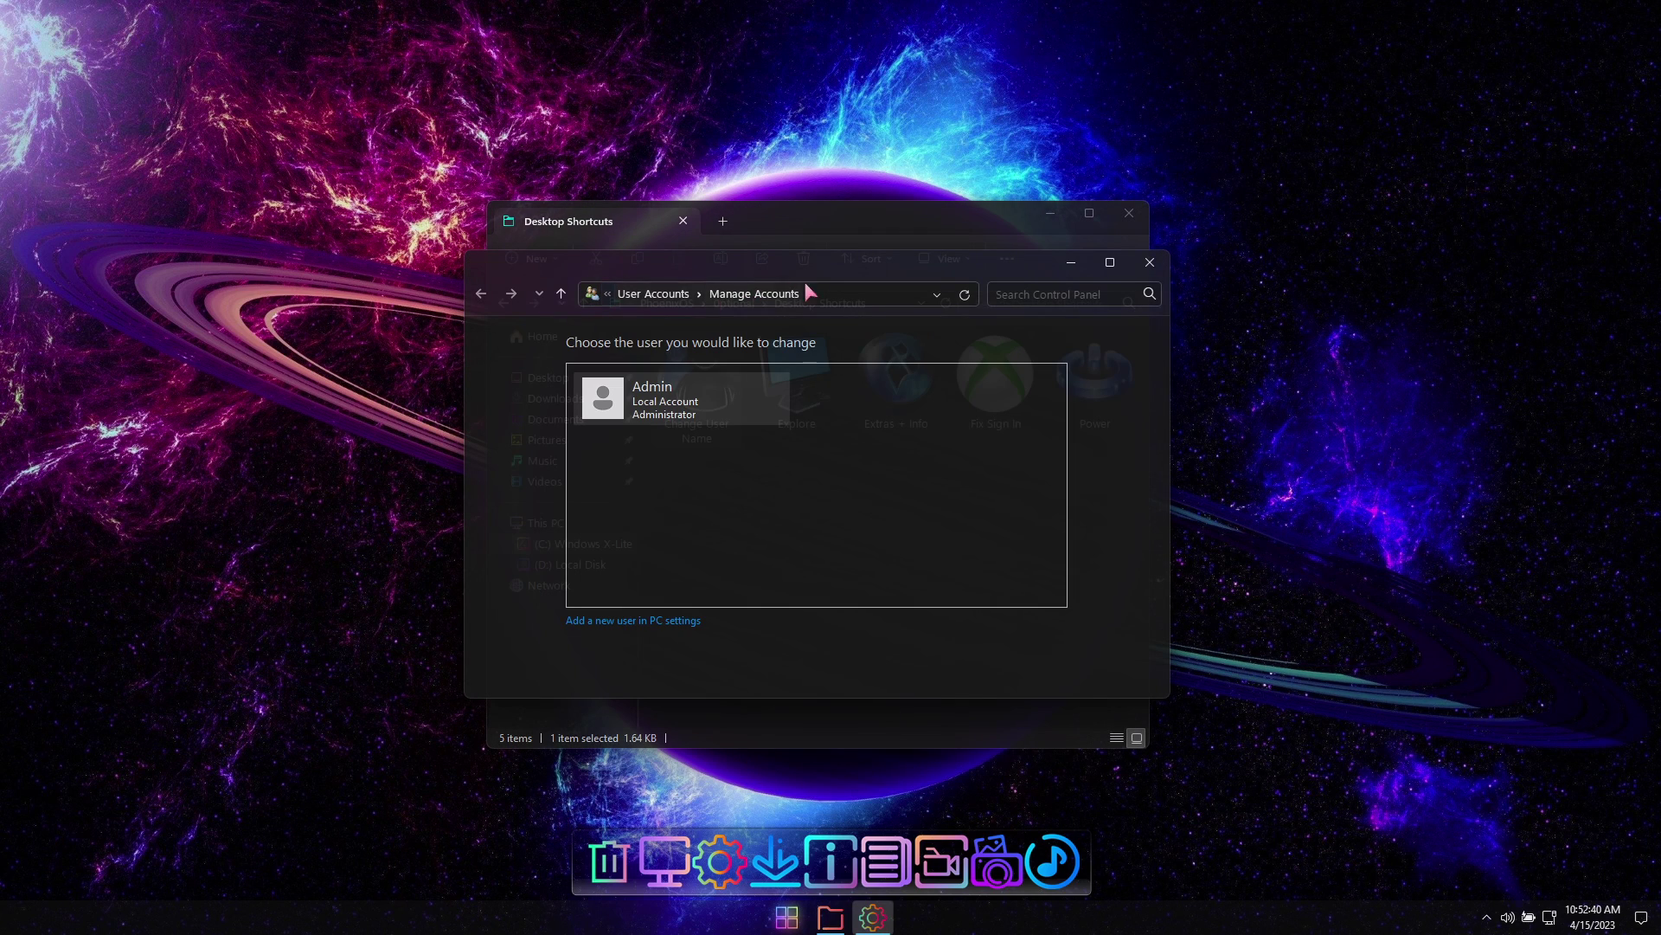
pyautogui.click(1149, 262)
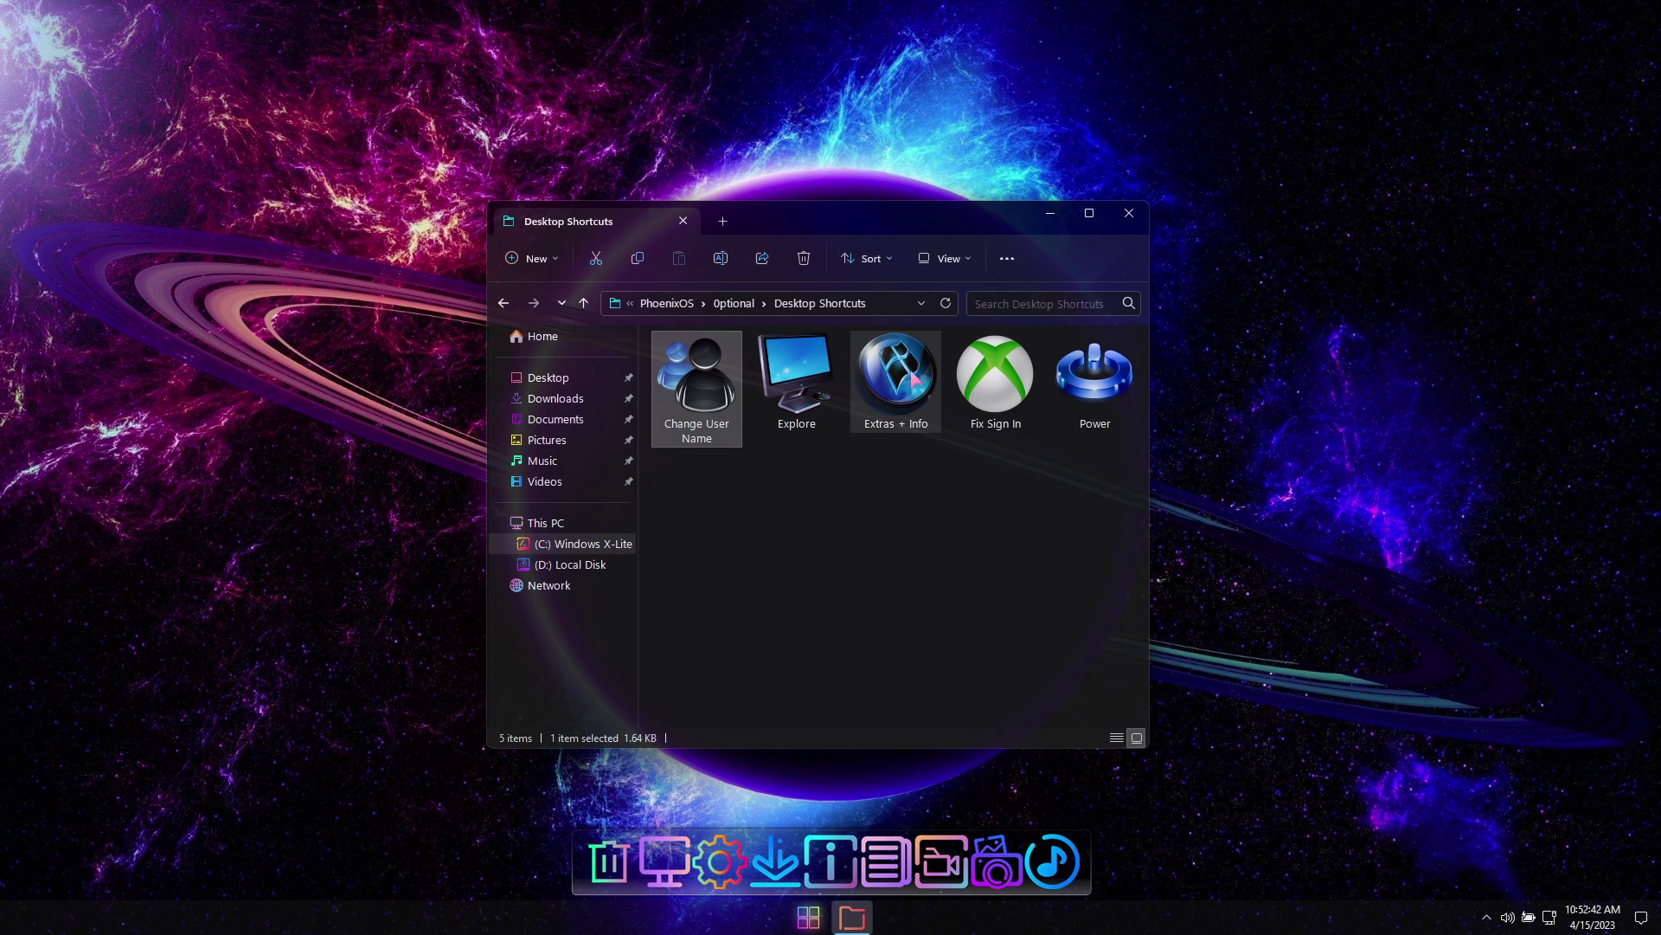
pyautogui.click(584, 302)
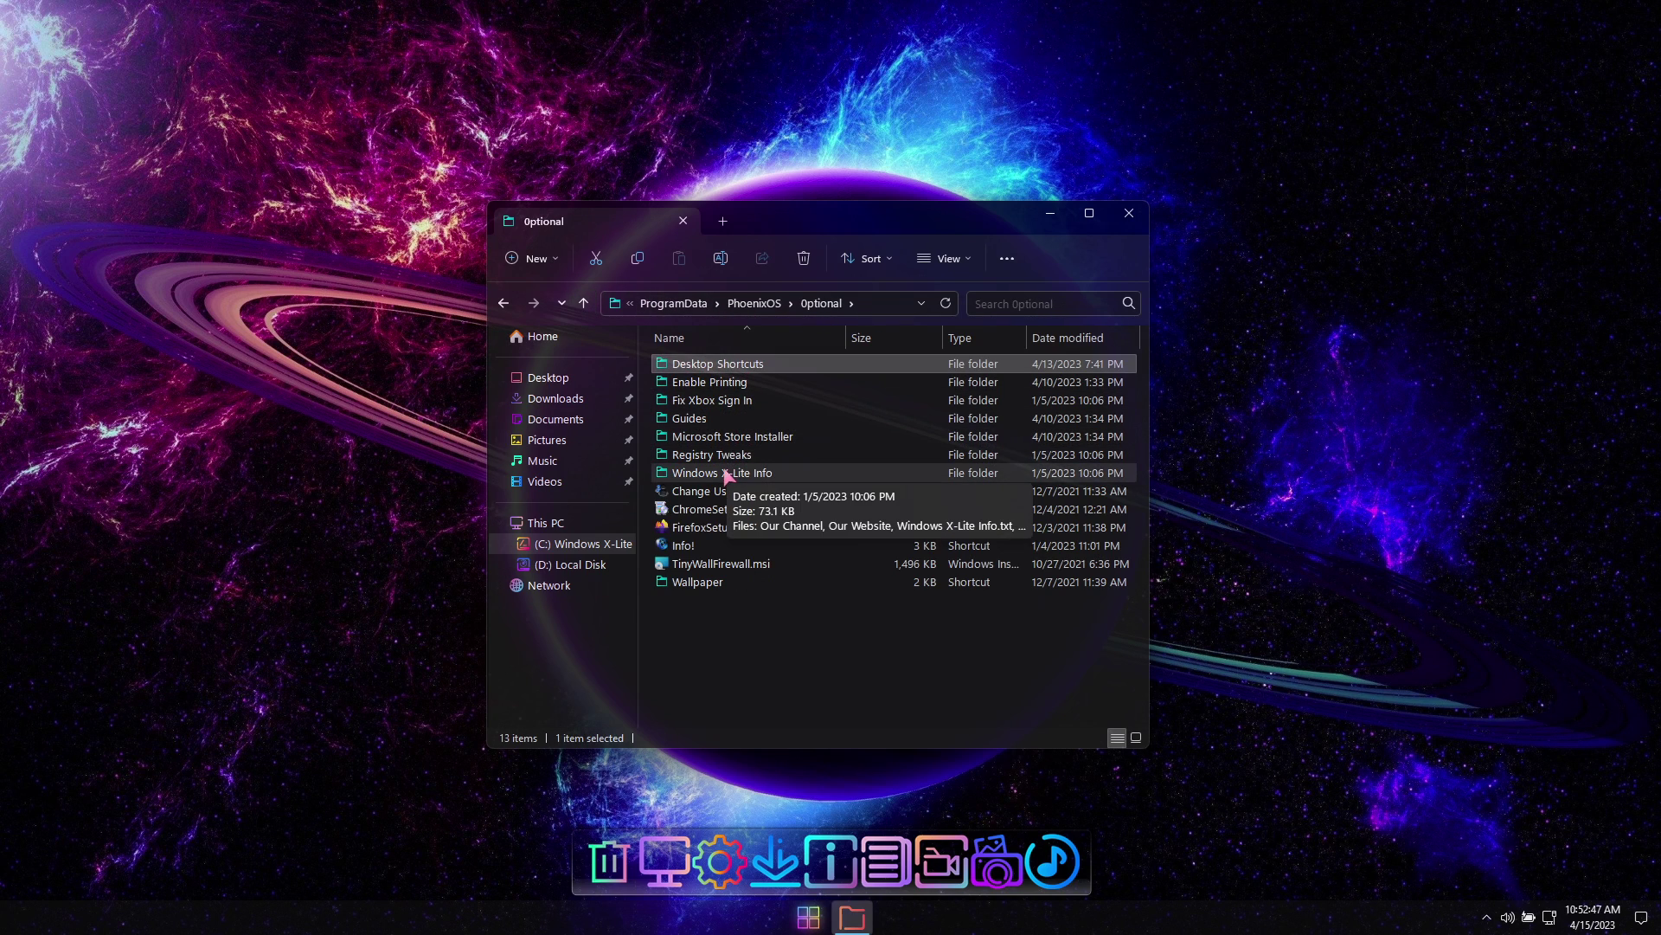
pyautogui.click(784, 455)
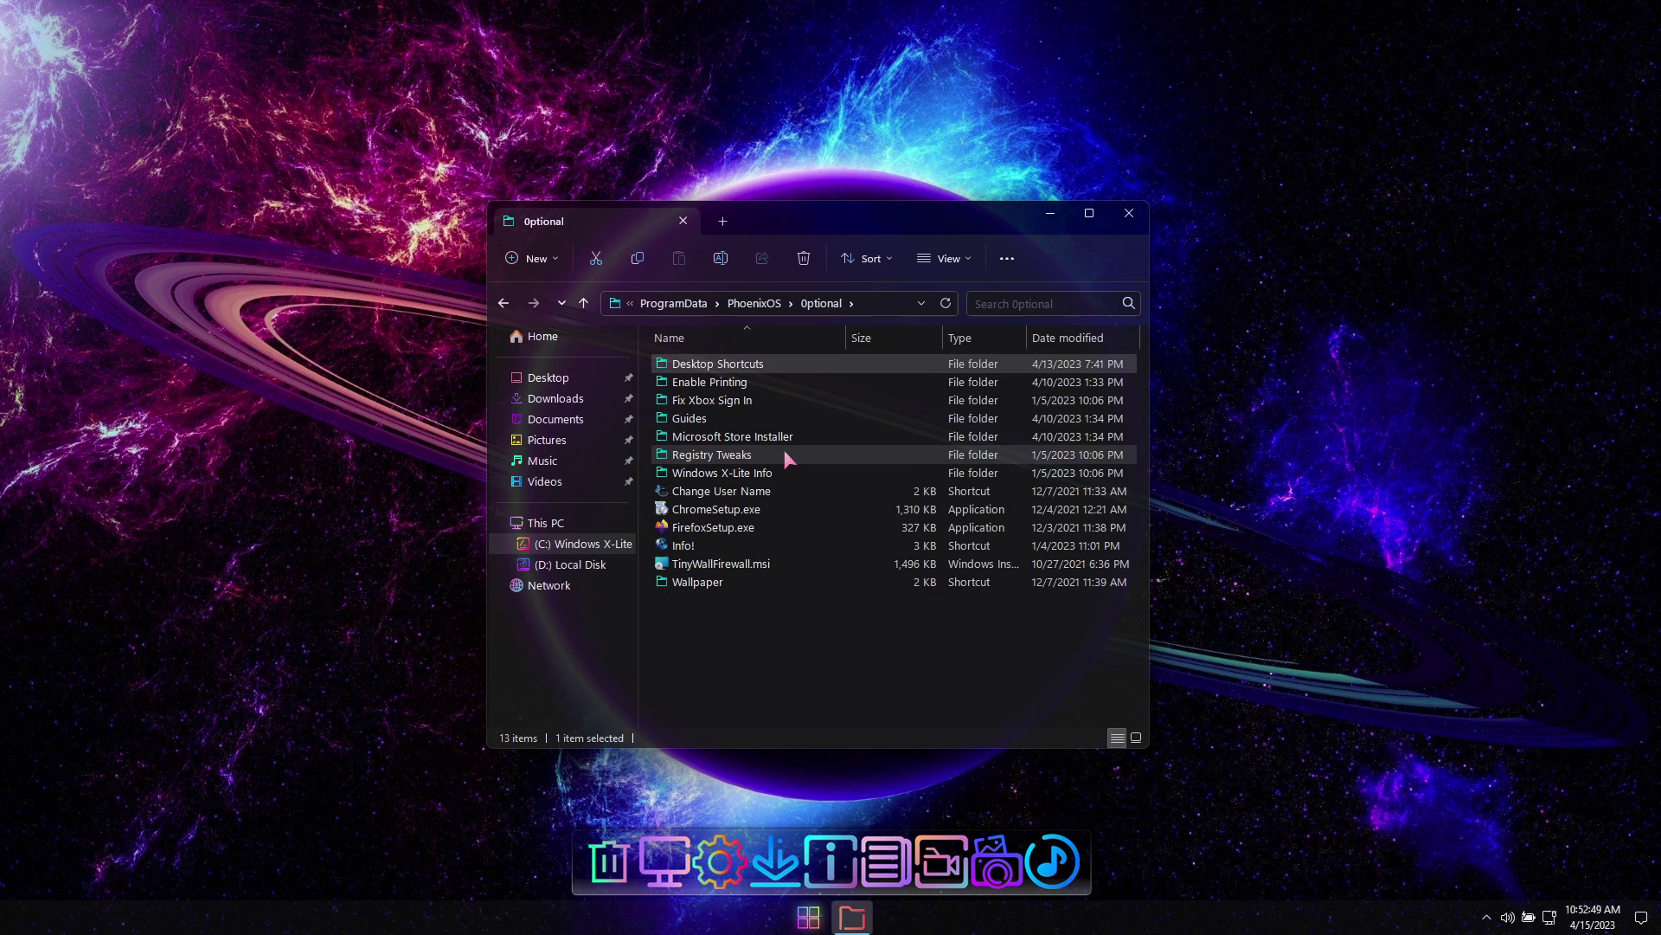
# Merge Snap Bar ON.reg and Snap Layouts ON.reg into the registry
pyautogui.doubleClick(725, 456)
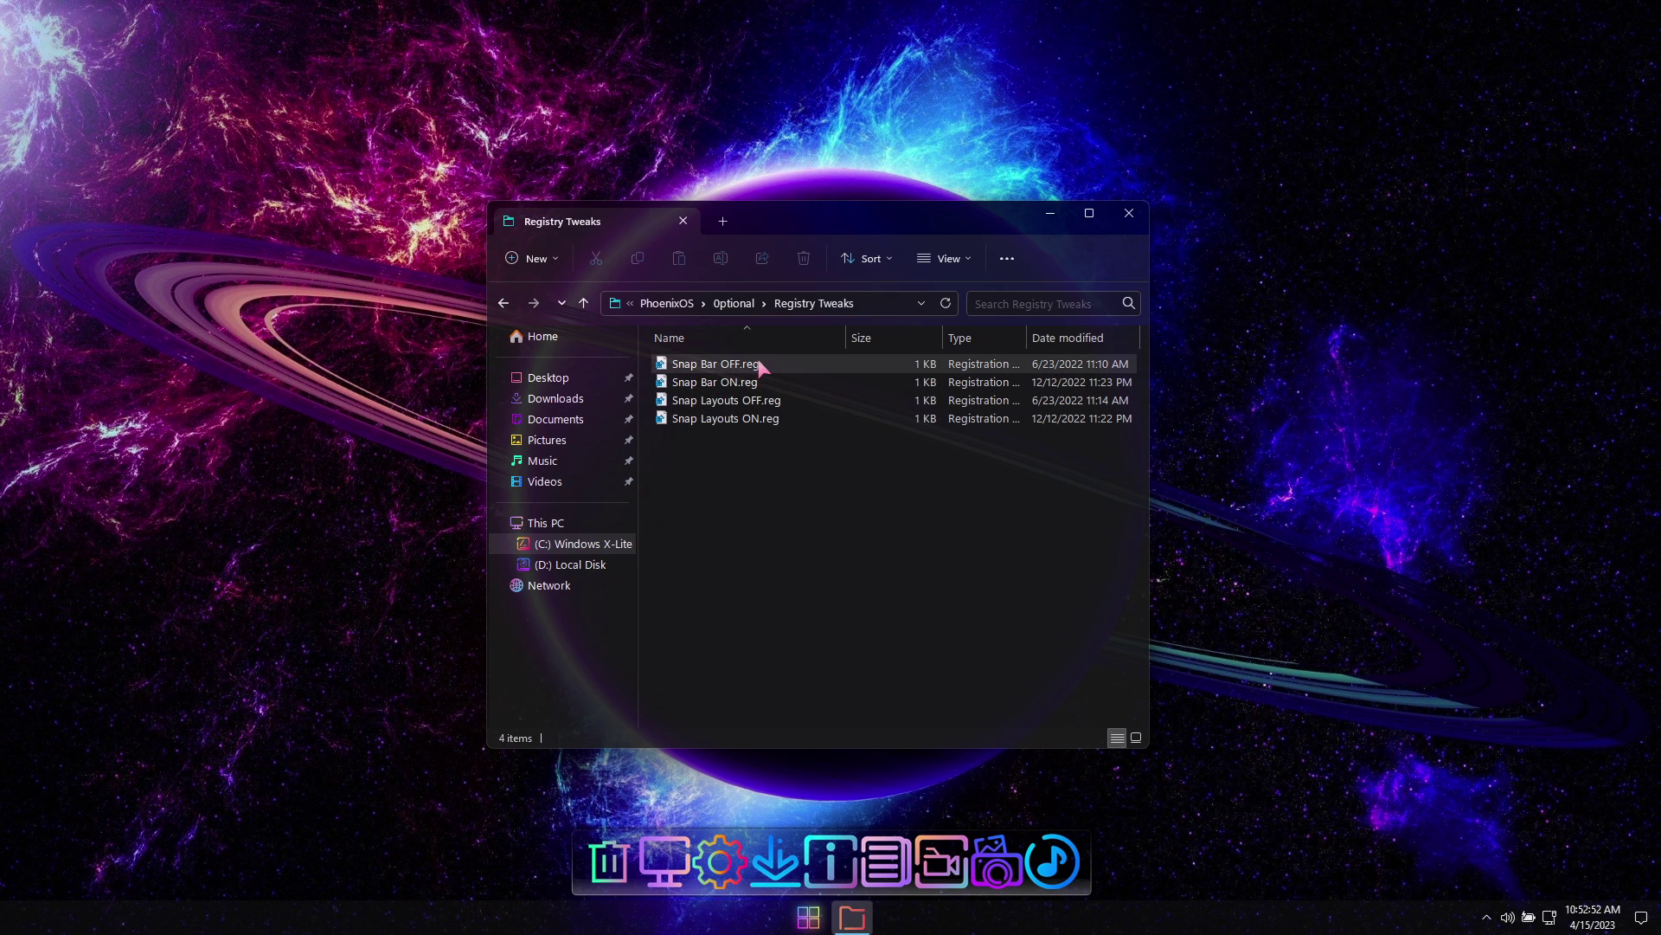
pyautogui.moveTo(941, 217)
pyautogui.mouseDown()
pyautogui.moveTo(907, 40)
pyautogui.moveTo(957, 225)
pyautogui.moveTo(920, 219)
pyautogui.mouseUp()
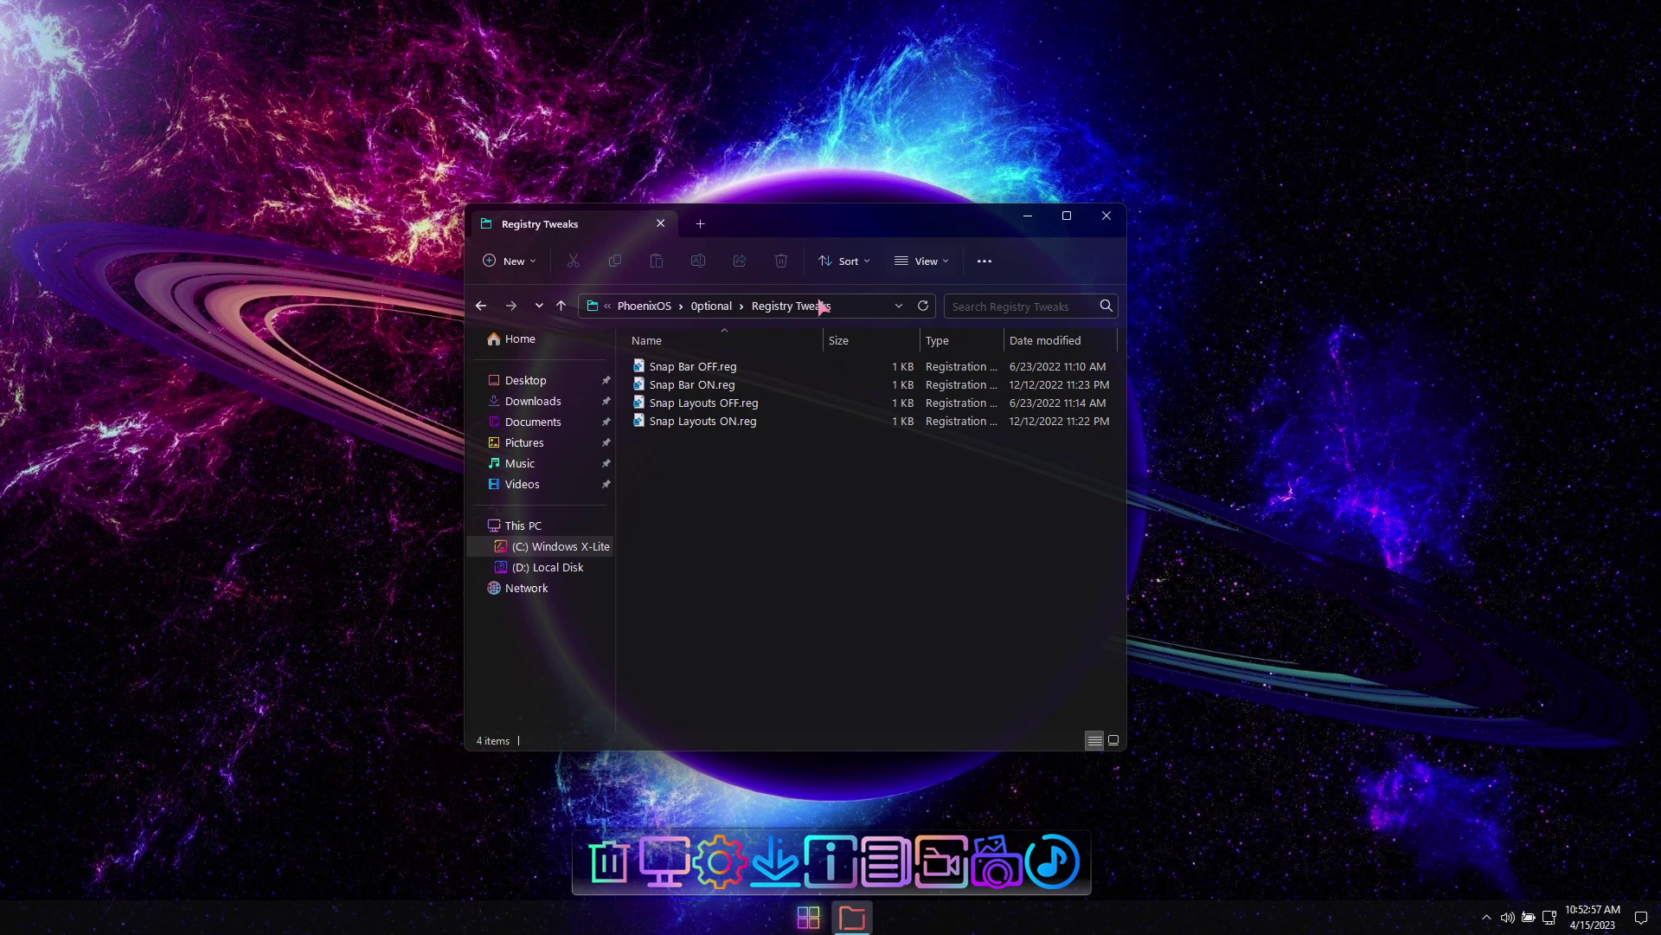
pyautogui.click(704, 386)
pyautogui.doubleClick(702, 389)
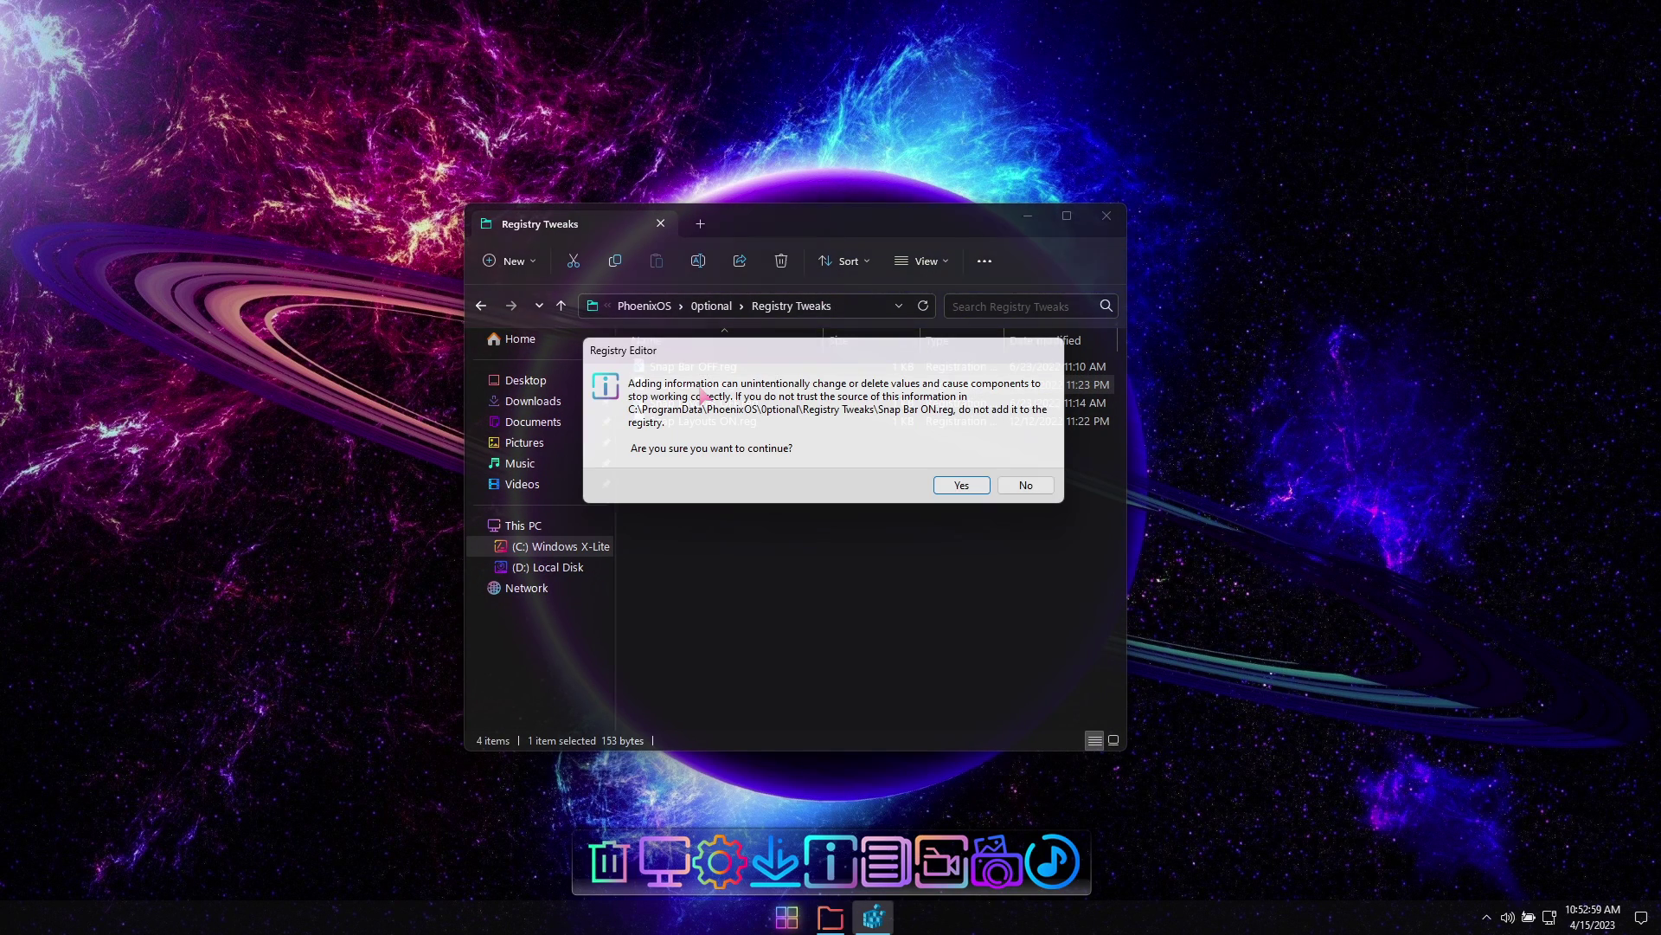
pyautogui.click(960, 486)
pyautogui.click(1026, 461)
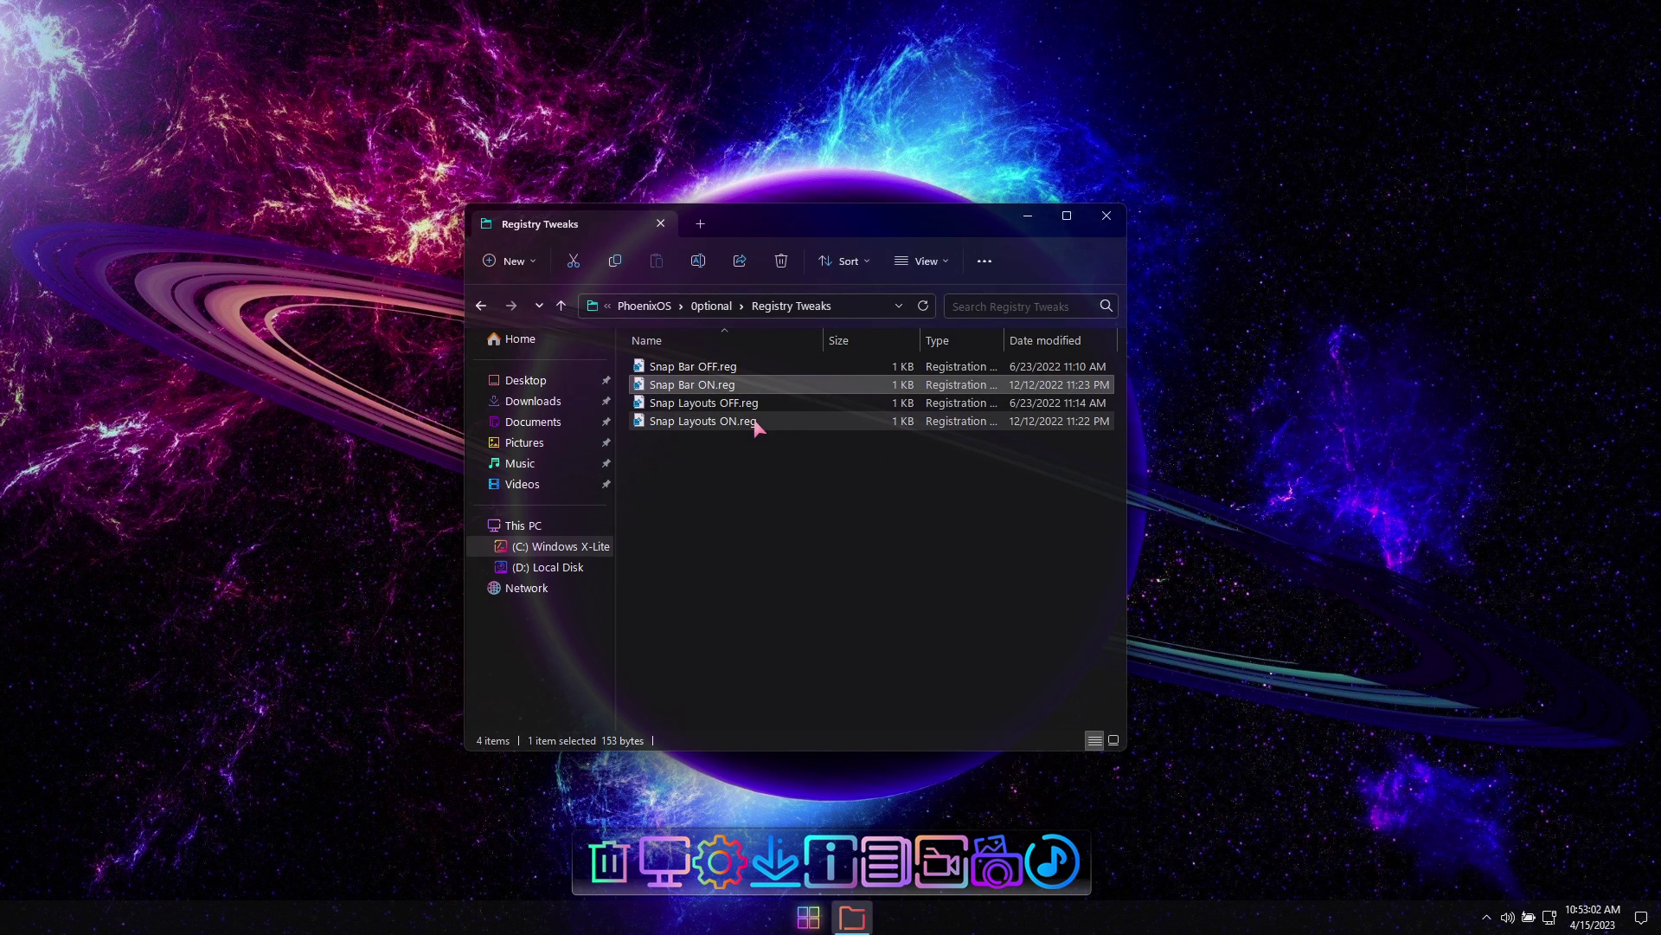
pyautogui.doubleClick(729, 422)
pyautogui.click(967, 486)
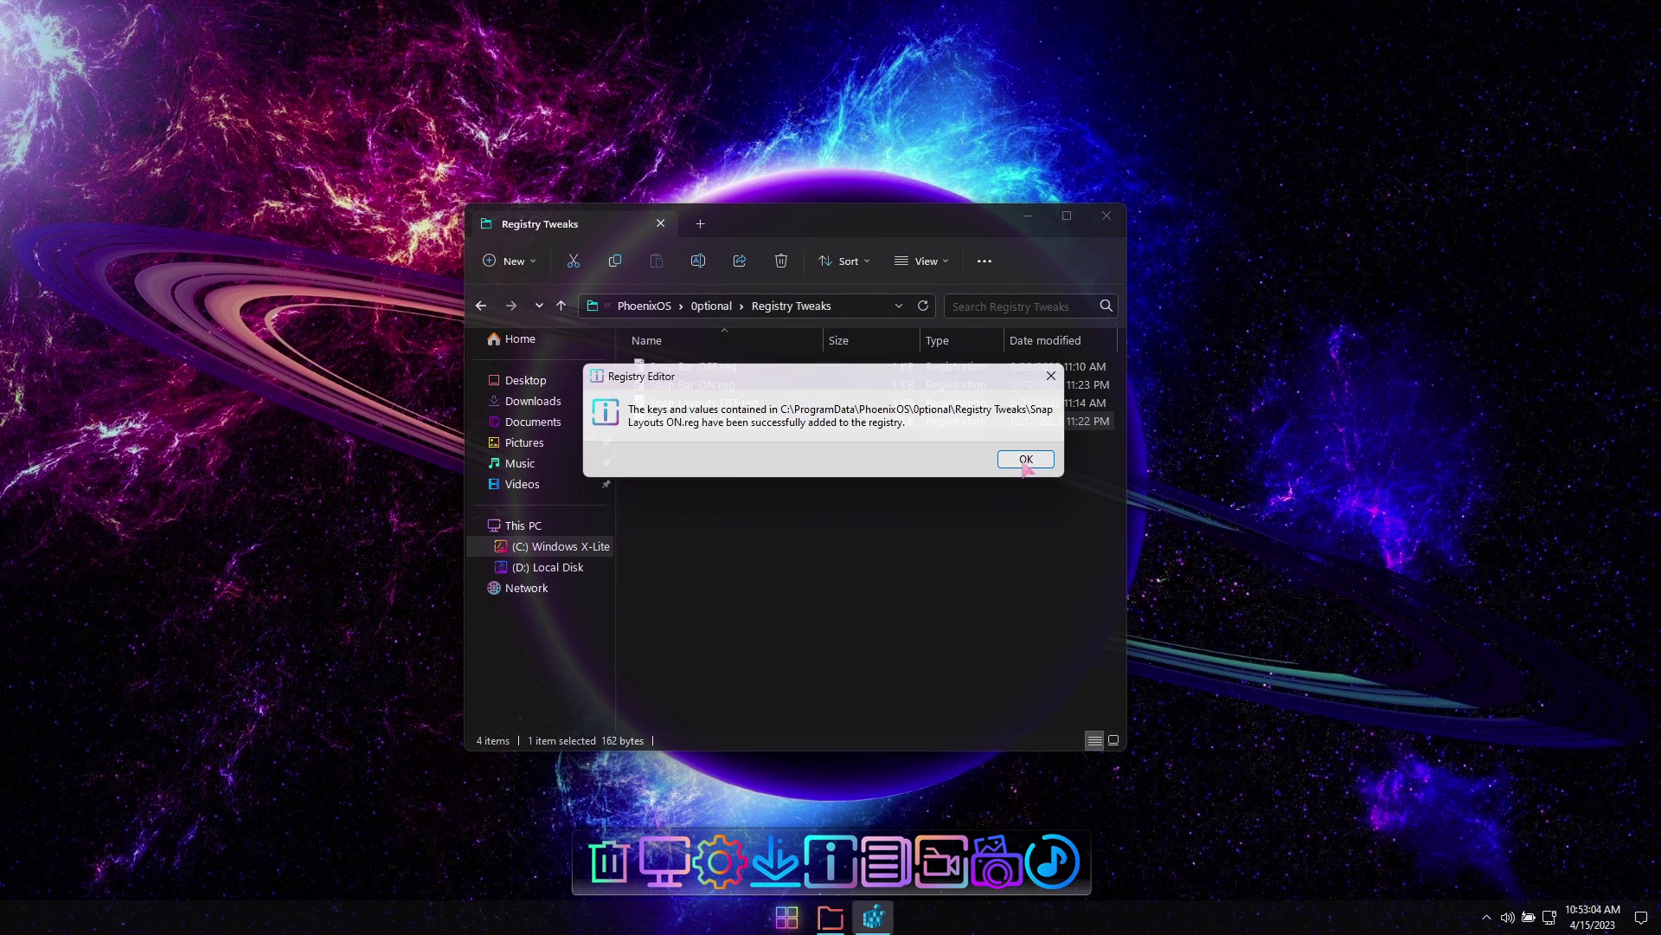
pyautogui.click(1027, 459)
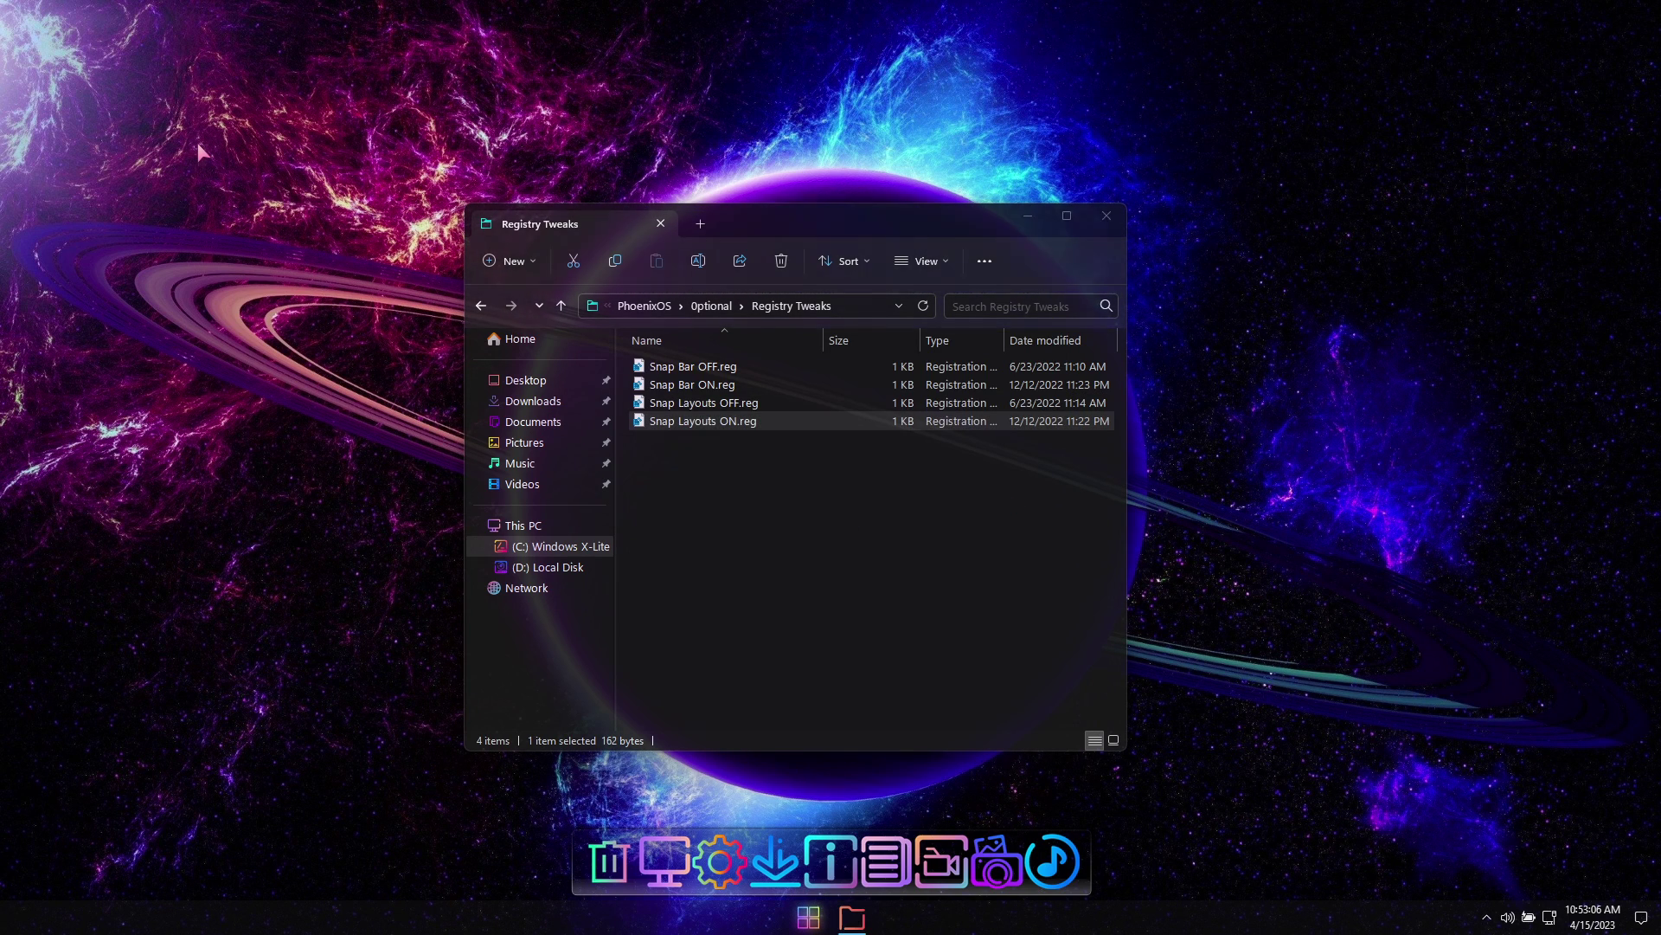
# Restart Explorer from the desktop menu and test the snap bar by dragging a window to the top
pyautogui.rightClick(197, 143)
pyautogui.moveTo(263, 311)
pyautogui.click(425, 310)
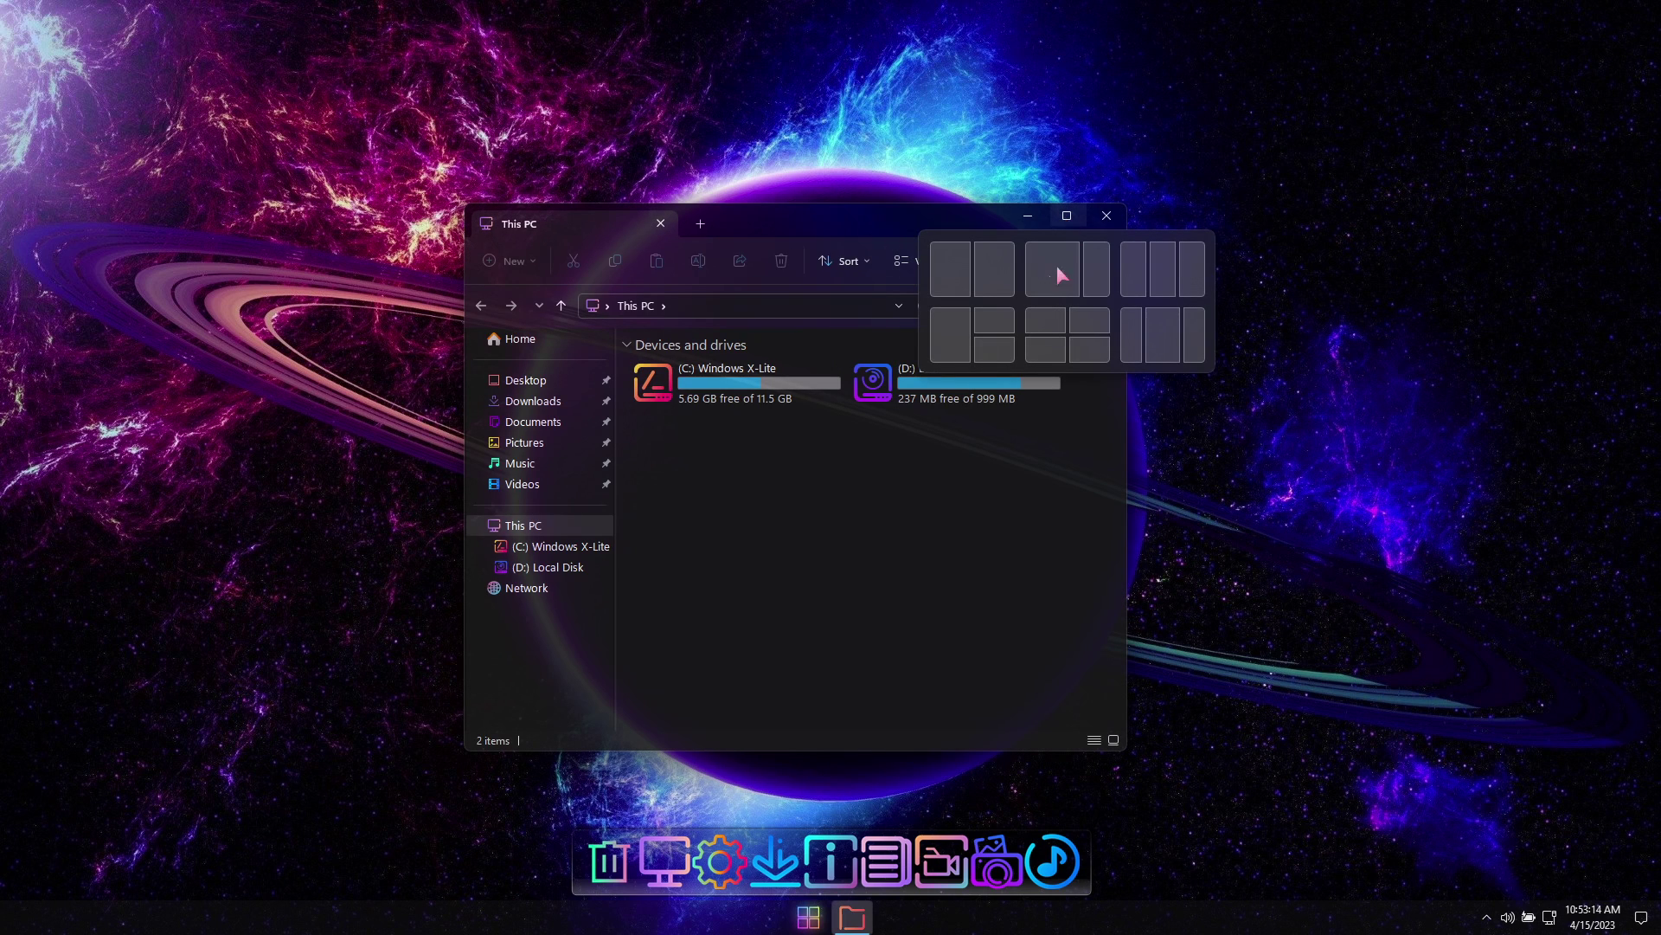
pyautogui.moveTo(847, 221)
pyautogui.mouseDown()
pyautogui.moveTo(839, 7)
pyautogui.moveTo(688, 43)
pyautogui.moveTo(1069, 72)
pyautogui.moveTo(921, 333)
pyautogui.moveTo(911, 207)
pyautogui.moveTo(874, 235)
pyautogui.mouseUp()
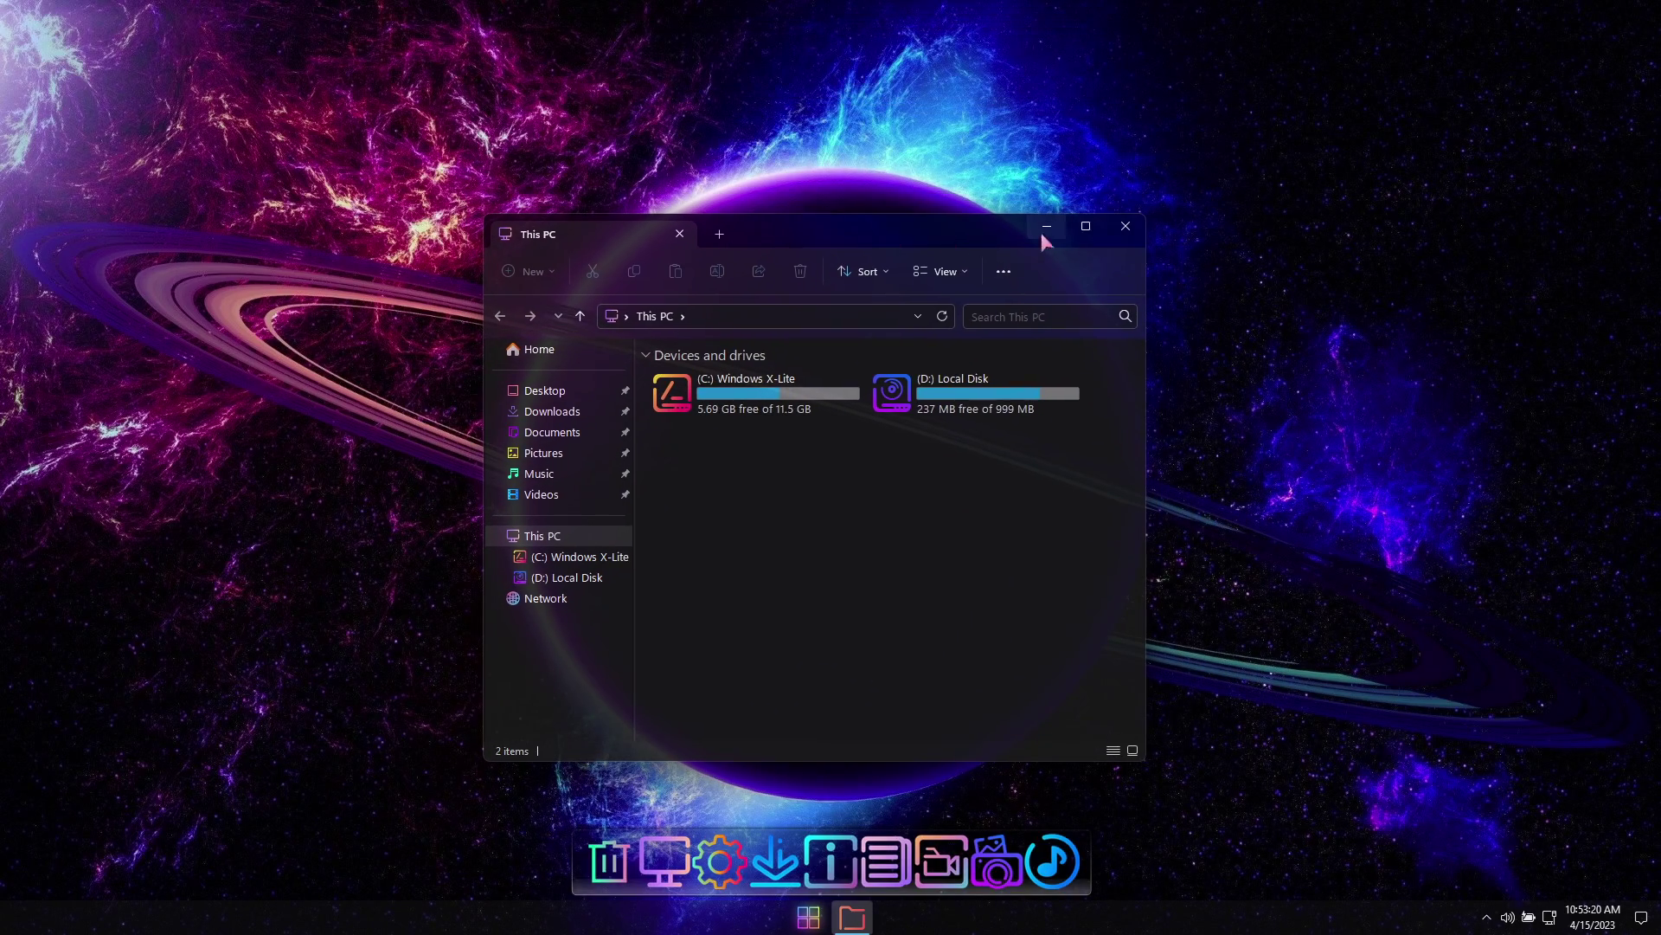
# Close This PC and open the Wallpaper folder from Optional in the dock
pyautogui.click(1124, 226)
pyautogui.click(830, 861)
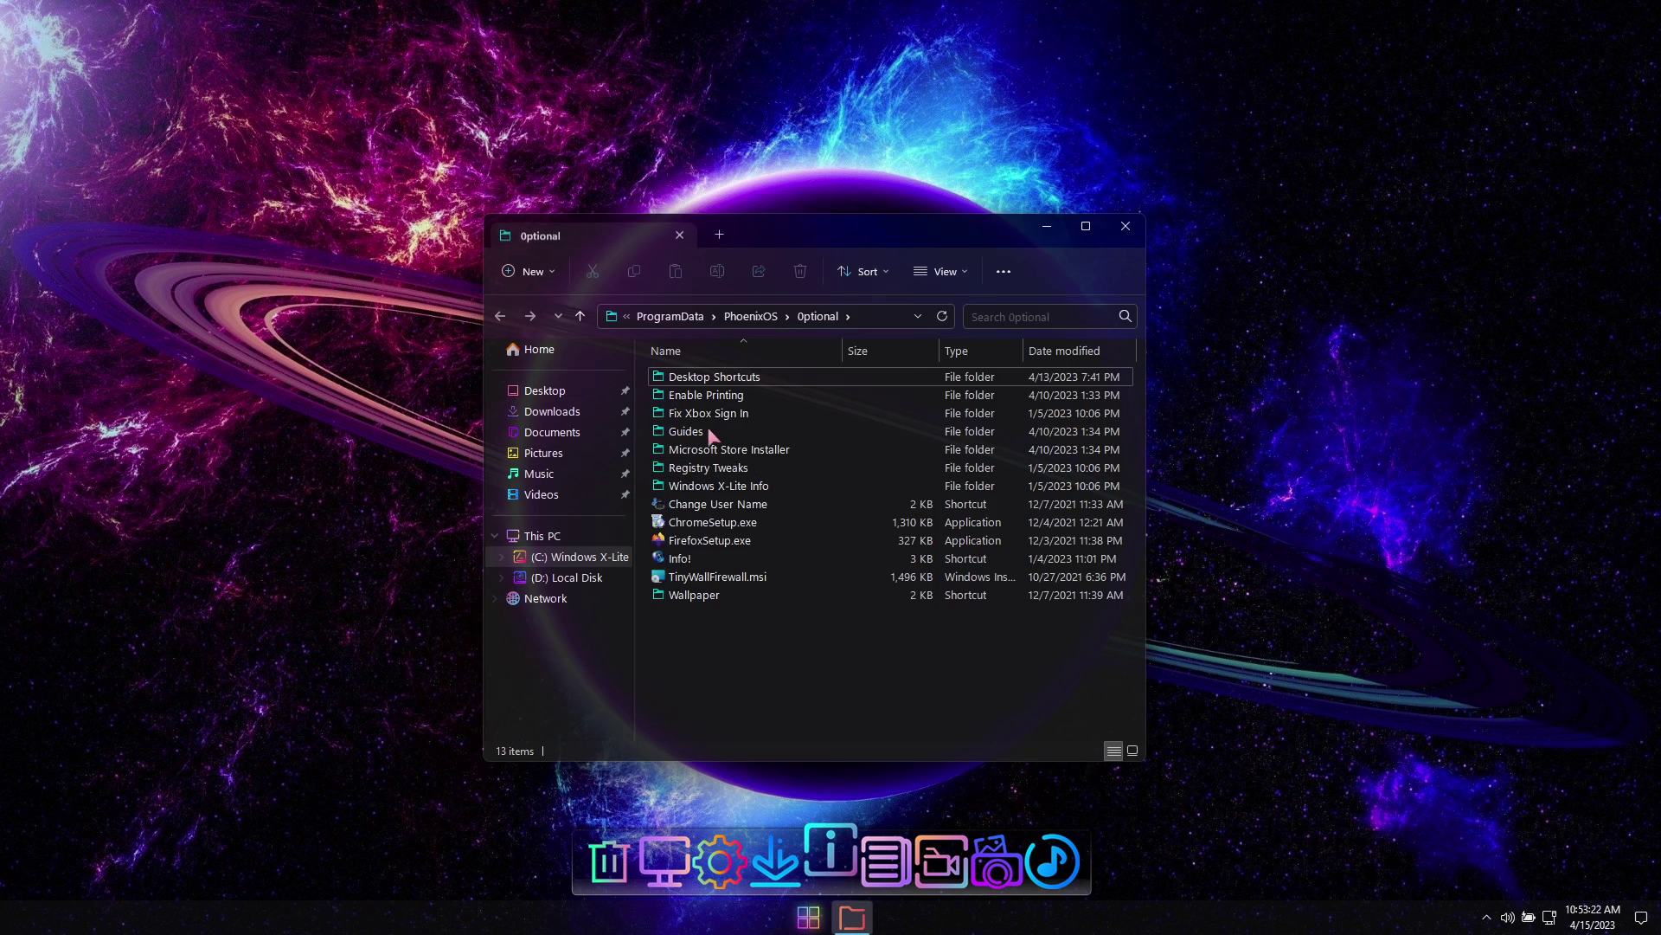
pyautogui.doubleClick(692, 595)
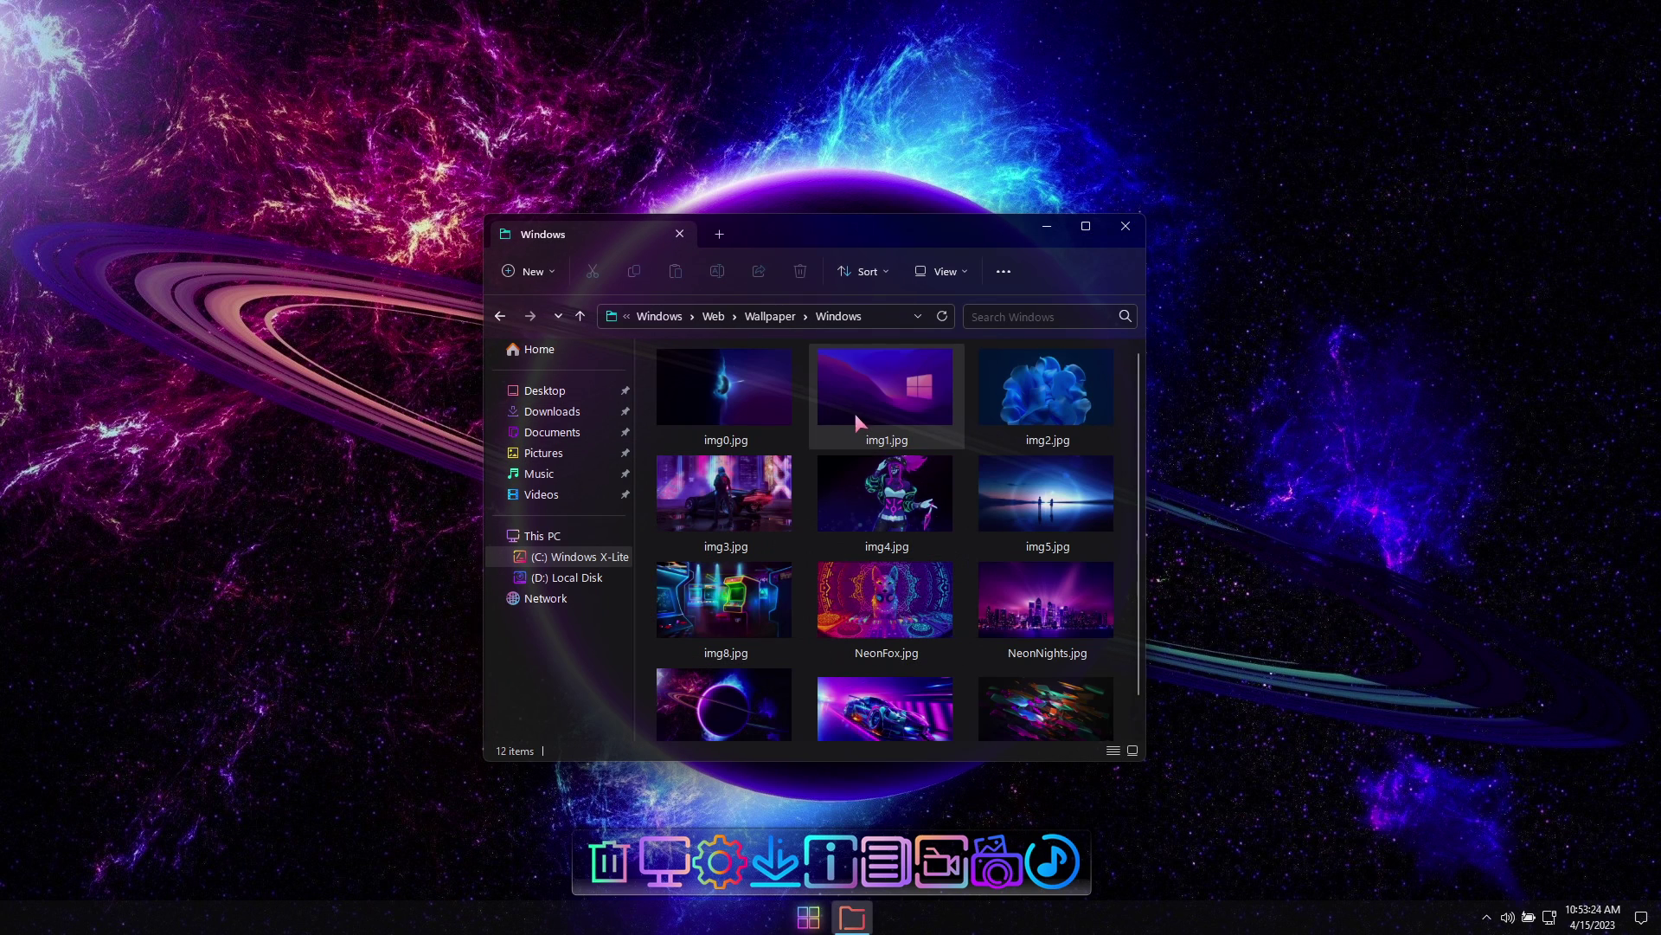
pyautogui.rightClick(884, 500)
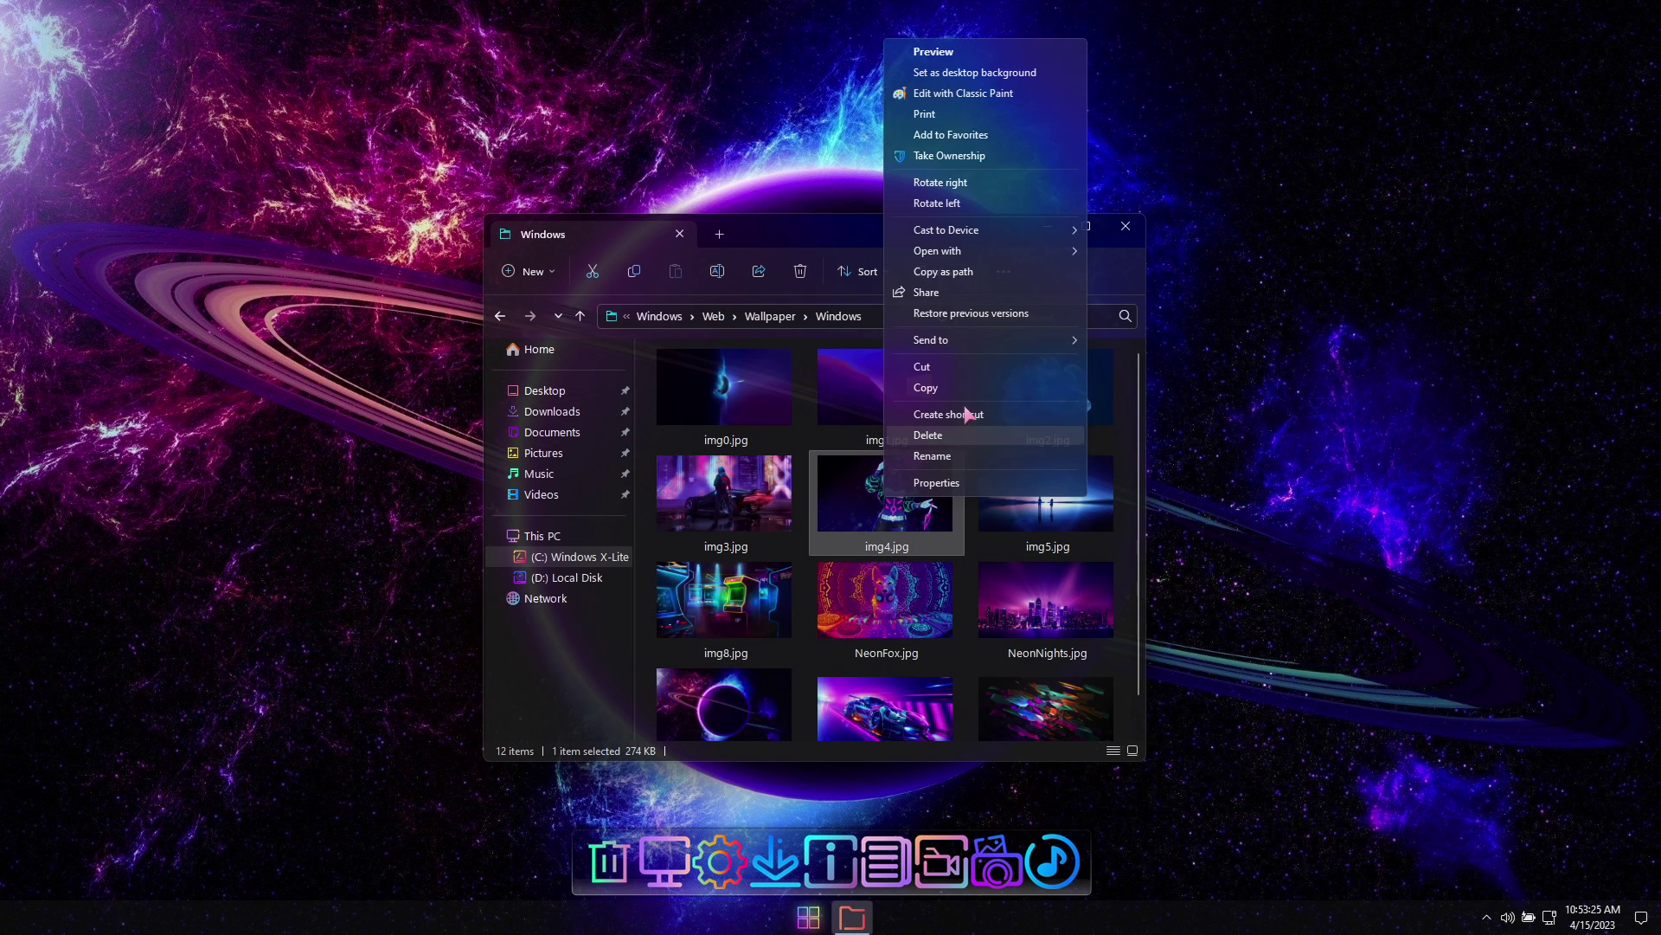
# Set img4.jpg, then NeonSpeed.jpg, as the desktop background and preview it
pyautogui.click(952, 72)
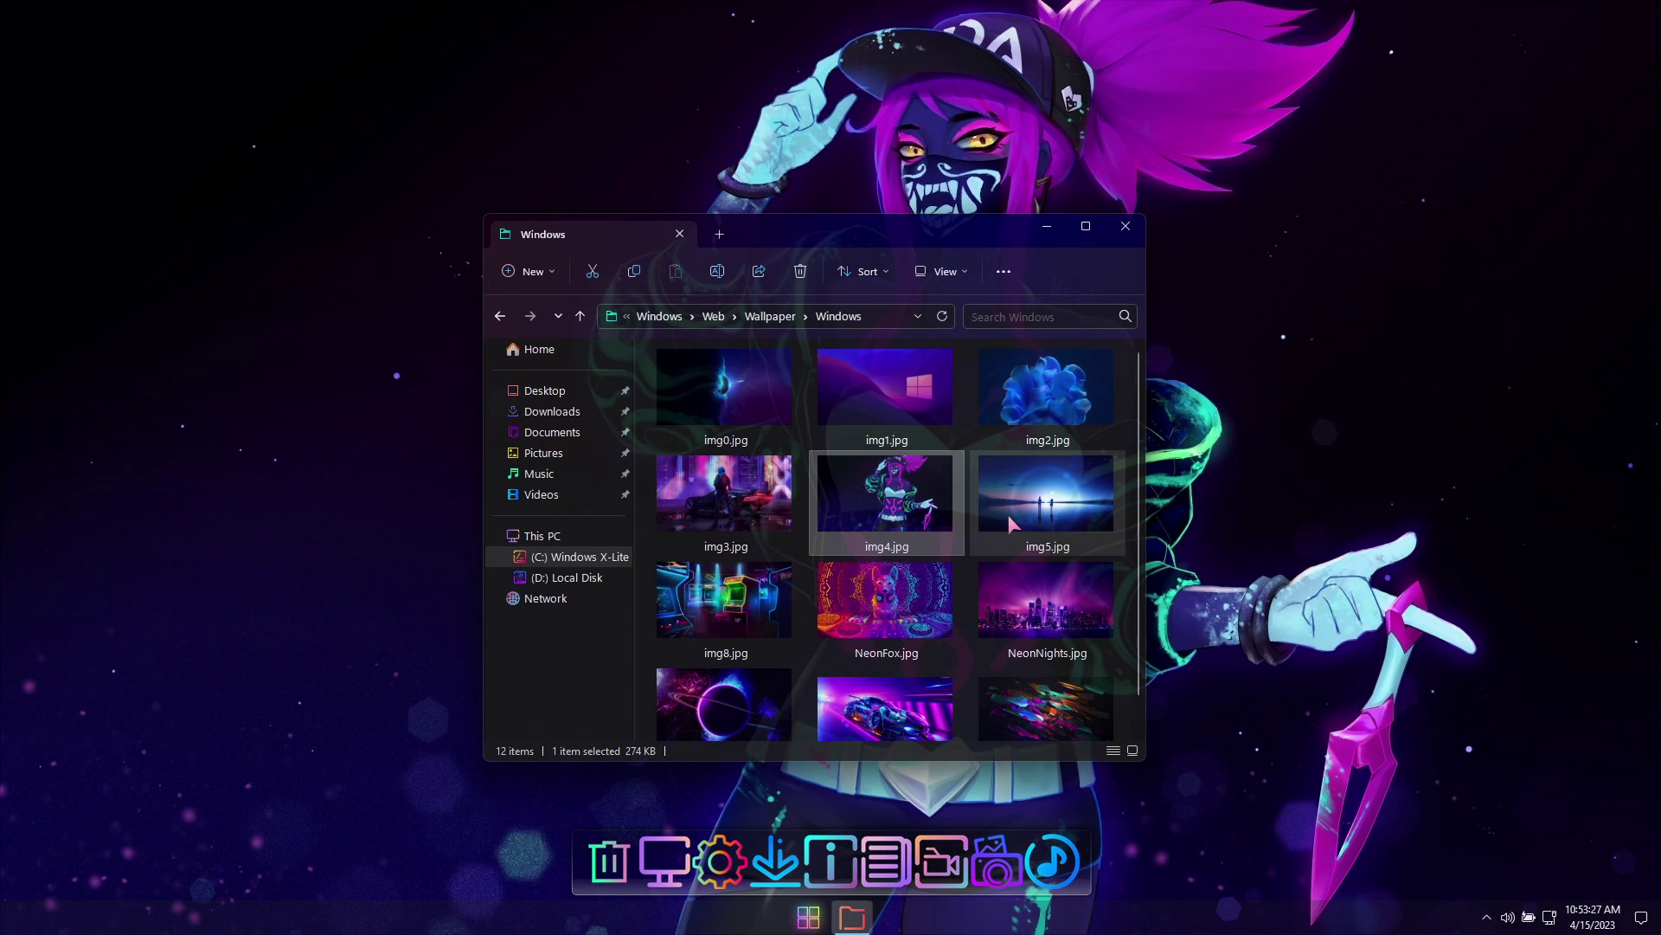
pyautogui.scroll(-1, 1009, 516)
pyautogui.rightClick(896, 698)
pyautogui.click(1002, 271)
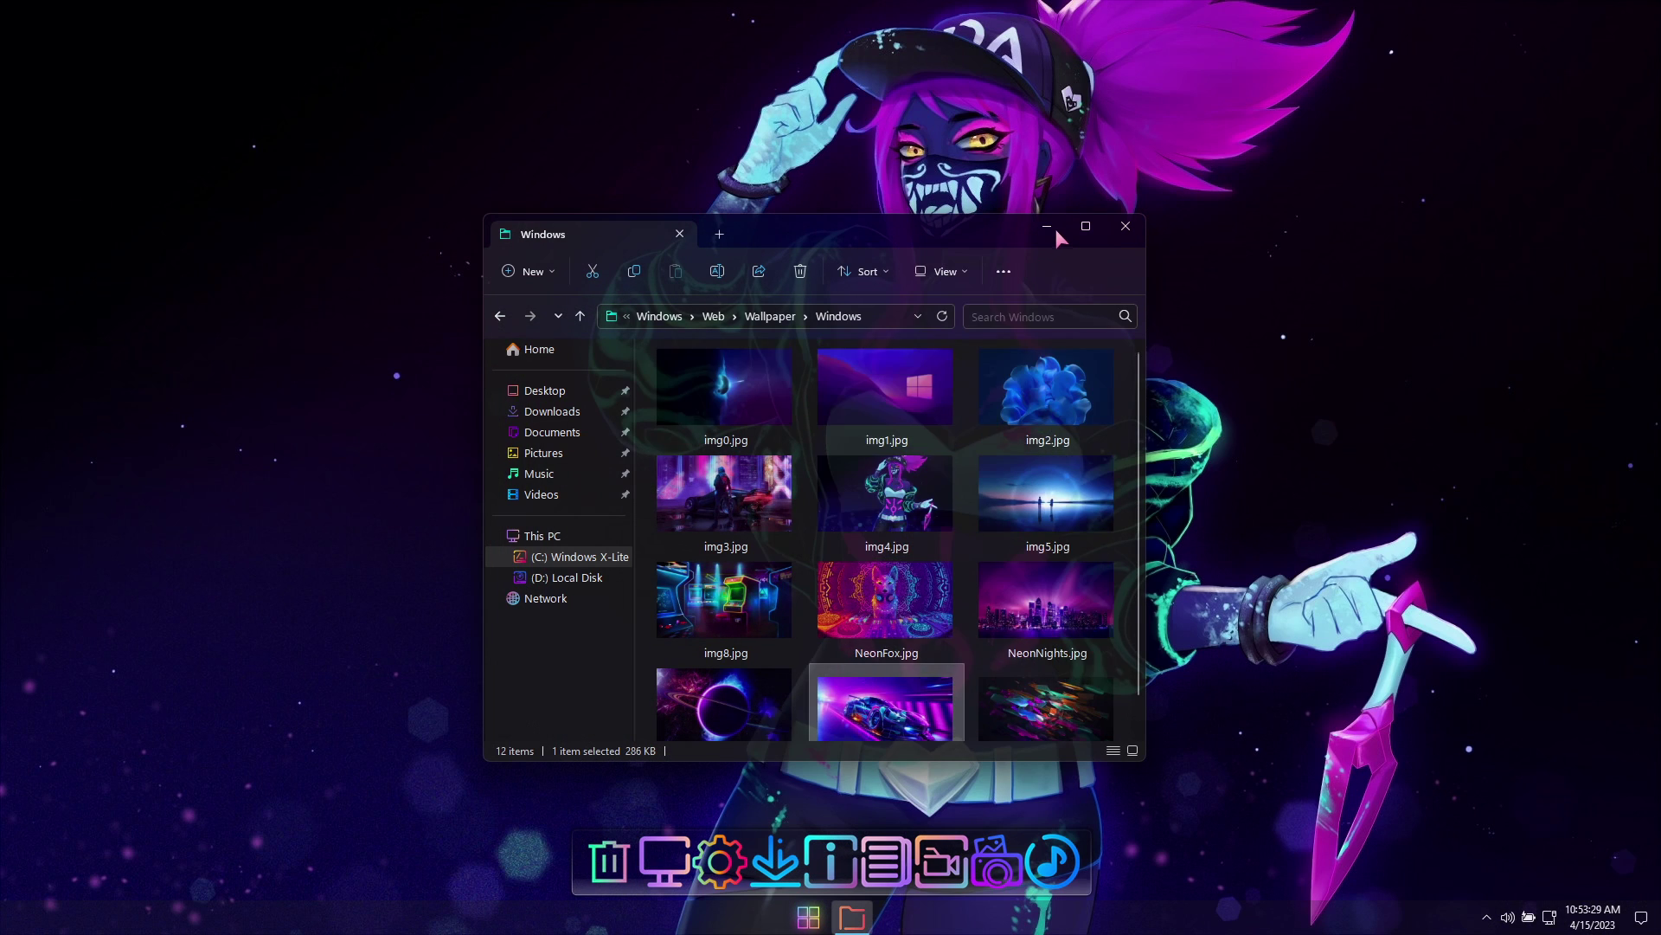
pyautogui.click(1049, 226)
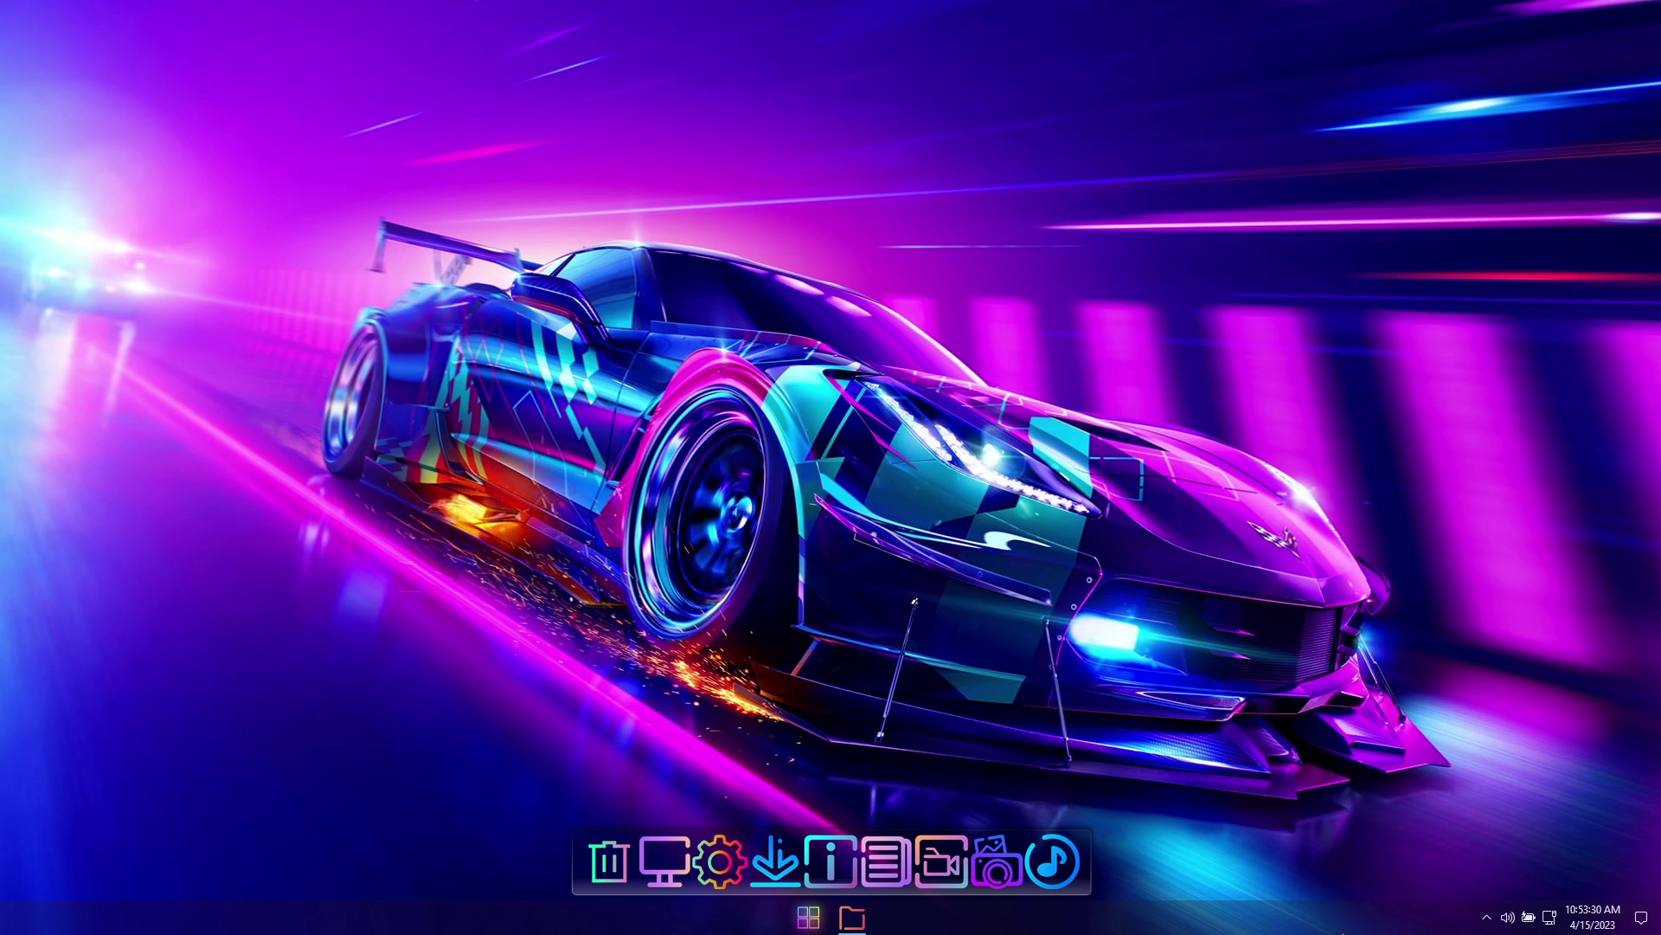
pyautogui.click(852, 917)
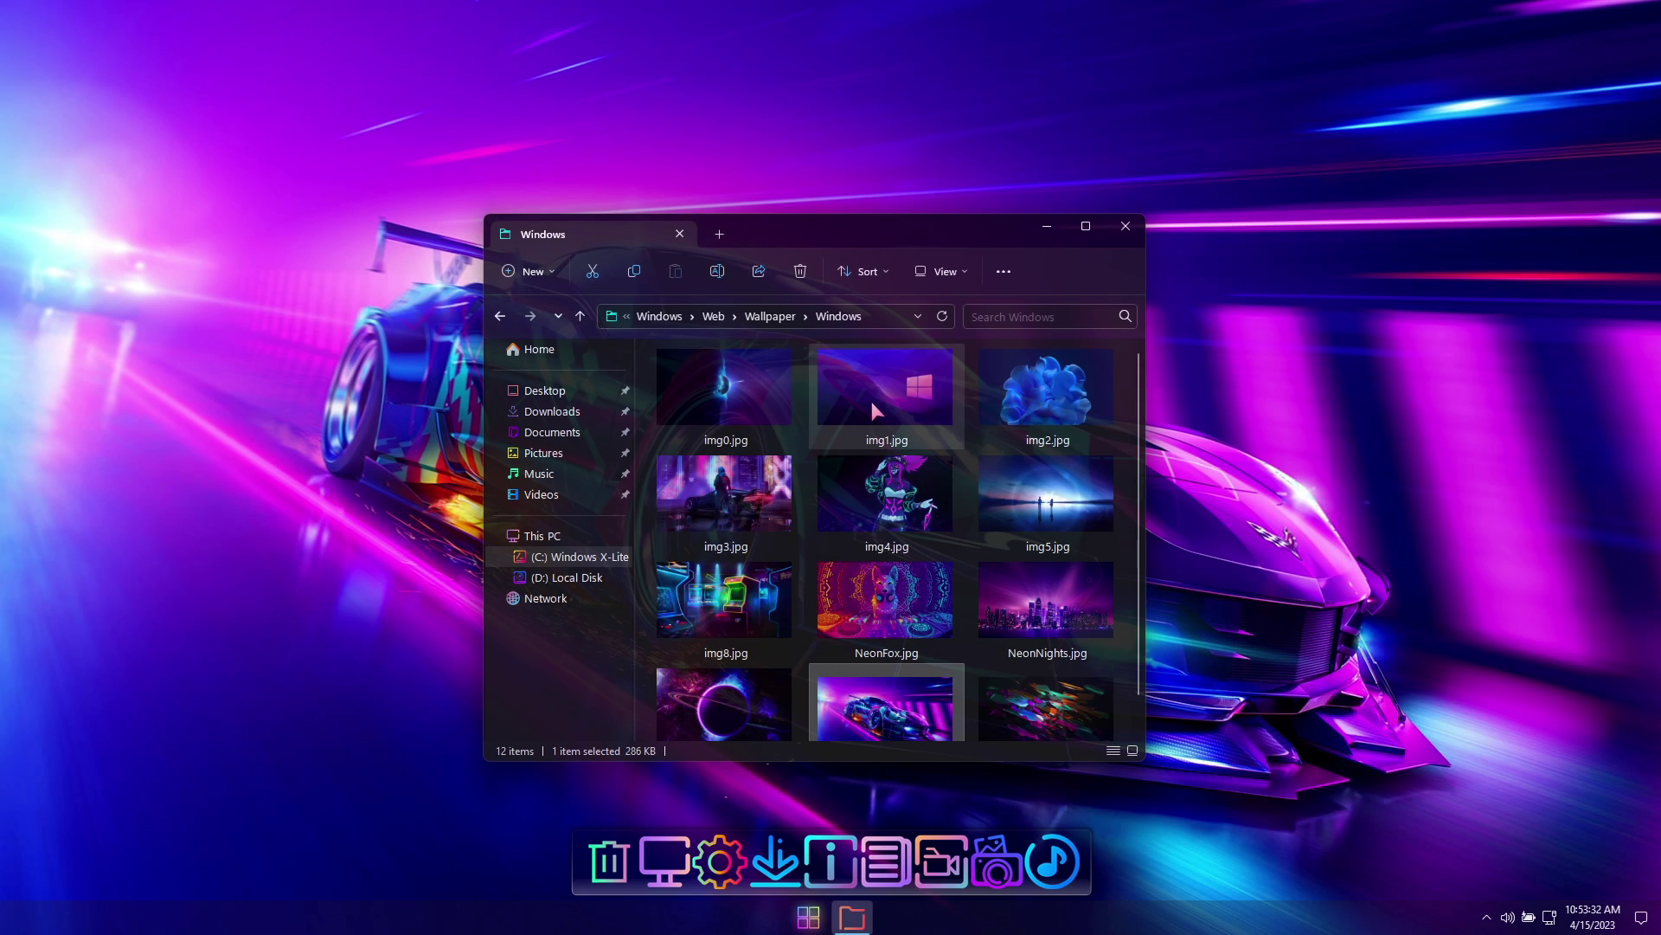
# Set NeonPlanet.jpg as the desktop background and close the wallpaper folder
pyautogui.rightClick(763, 694)
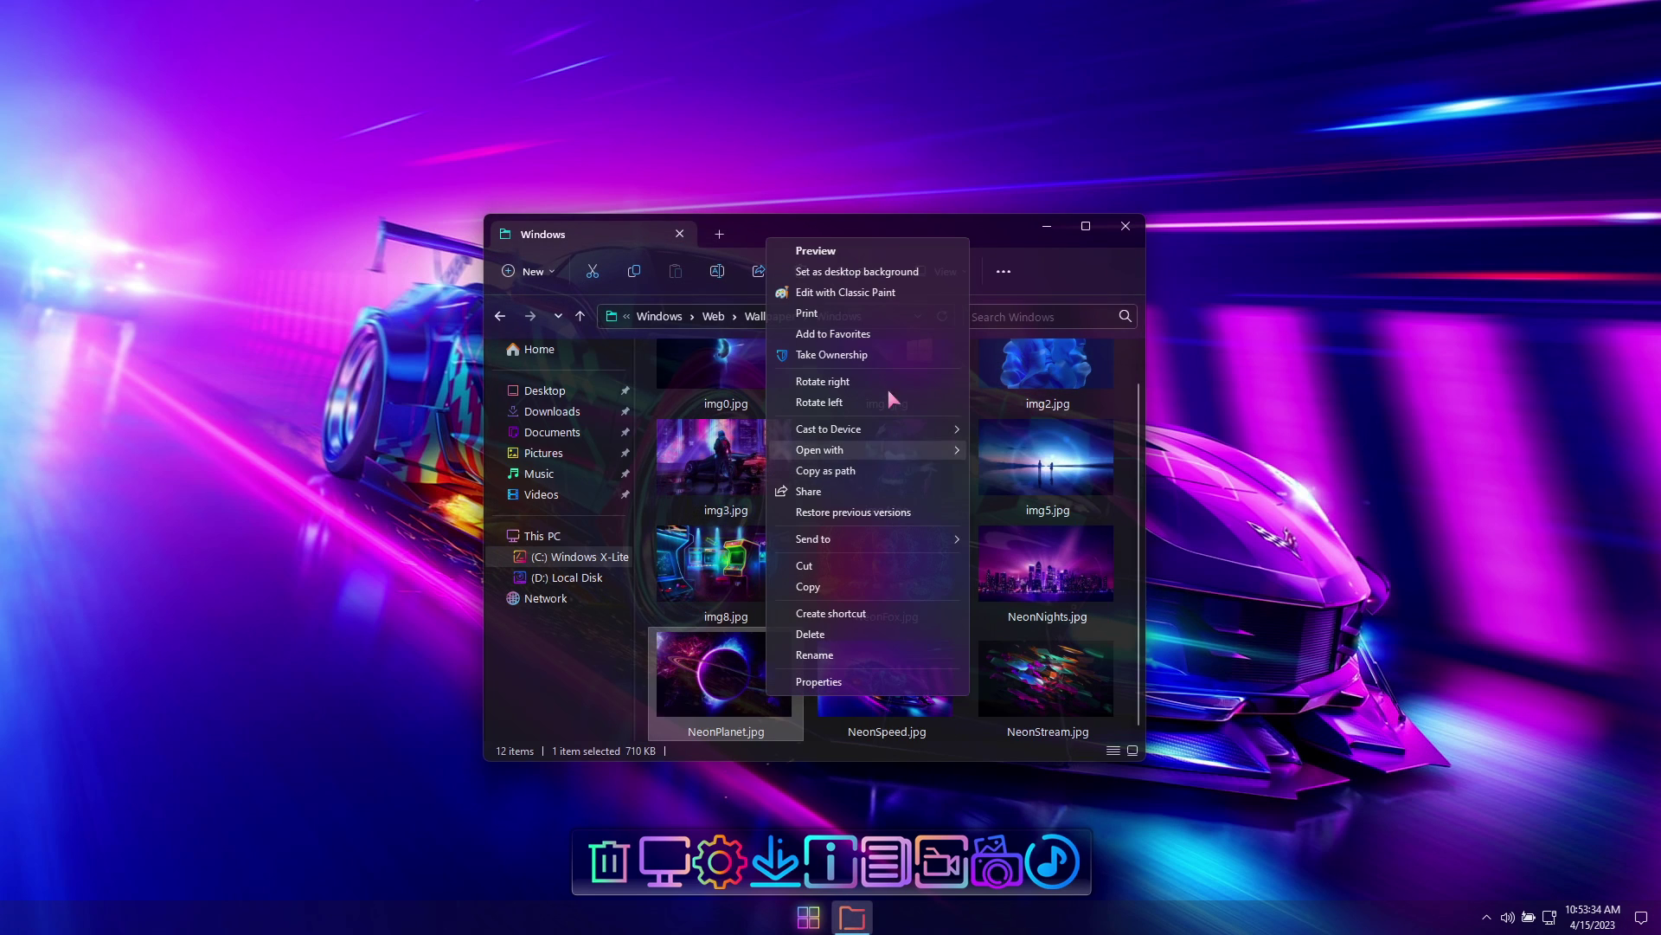
pyautogui.click(882, 274)
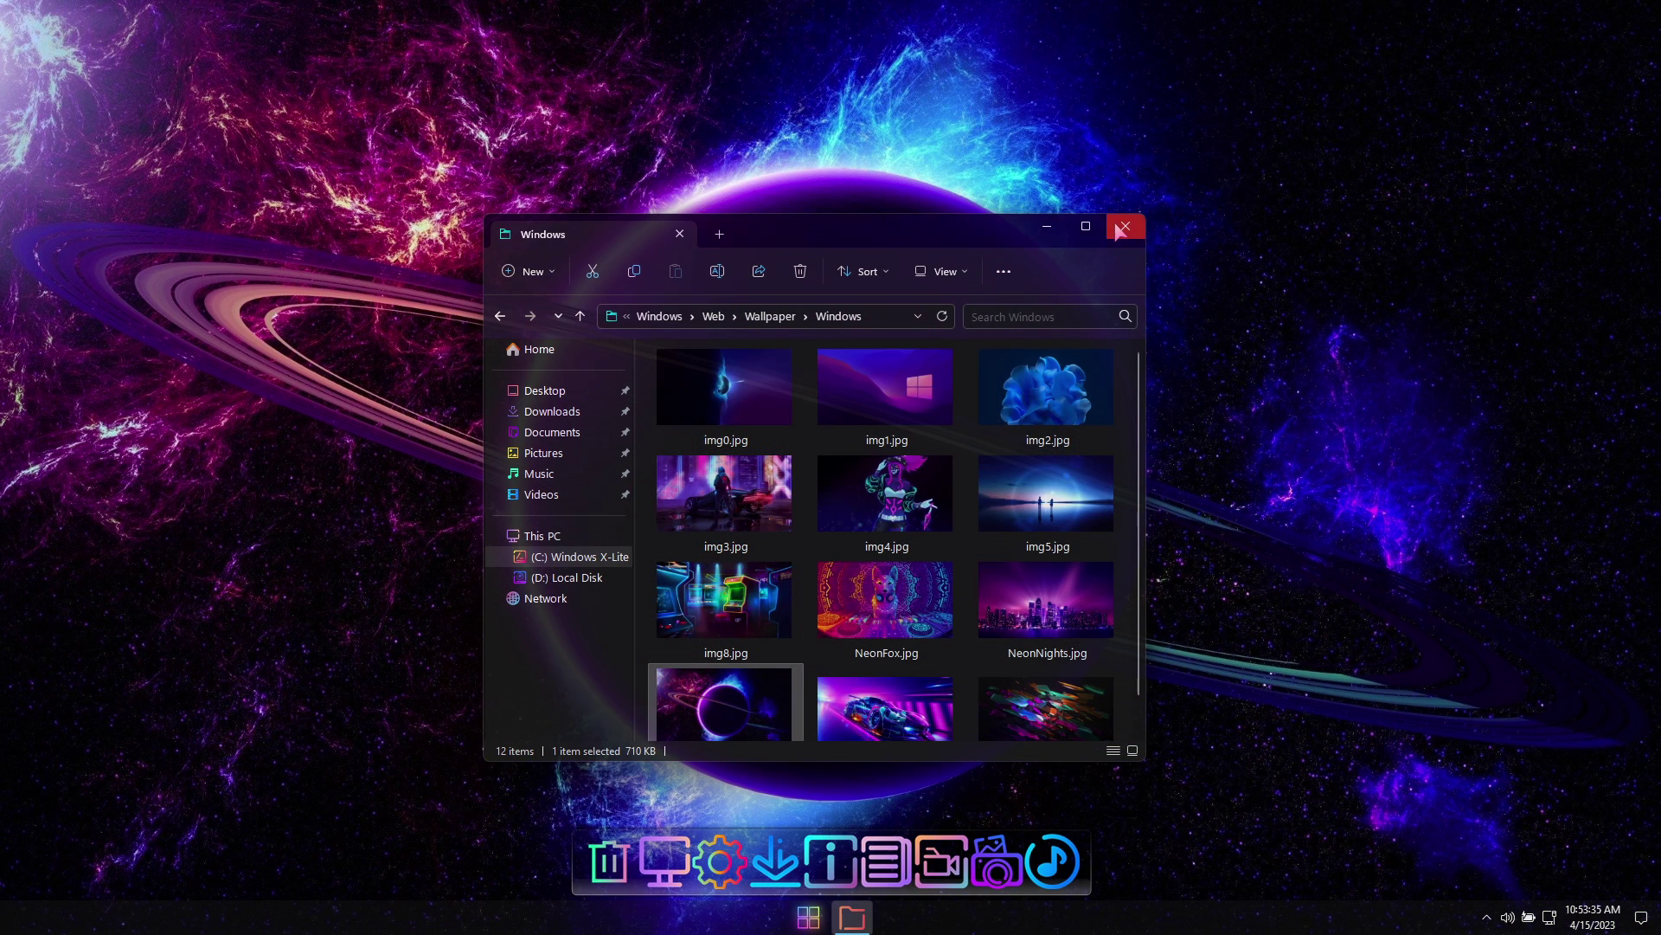
pyautogui.click(1126, 226)
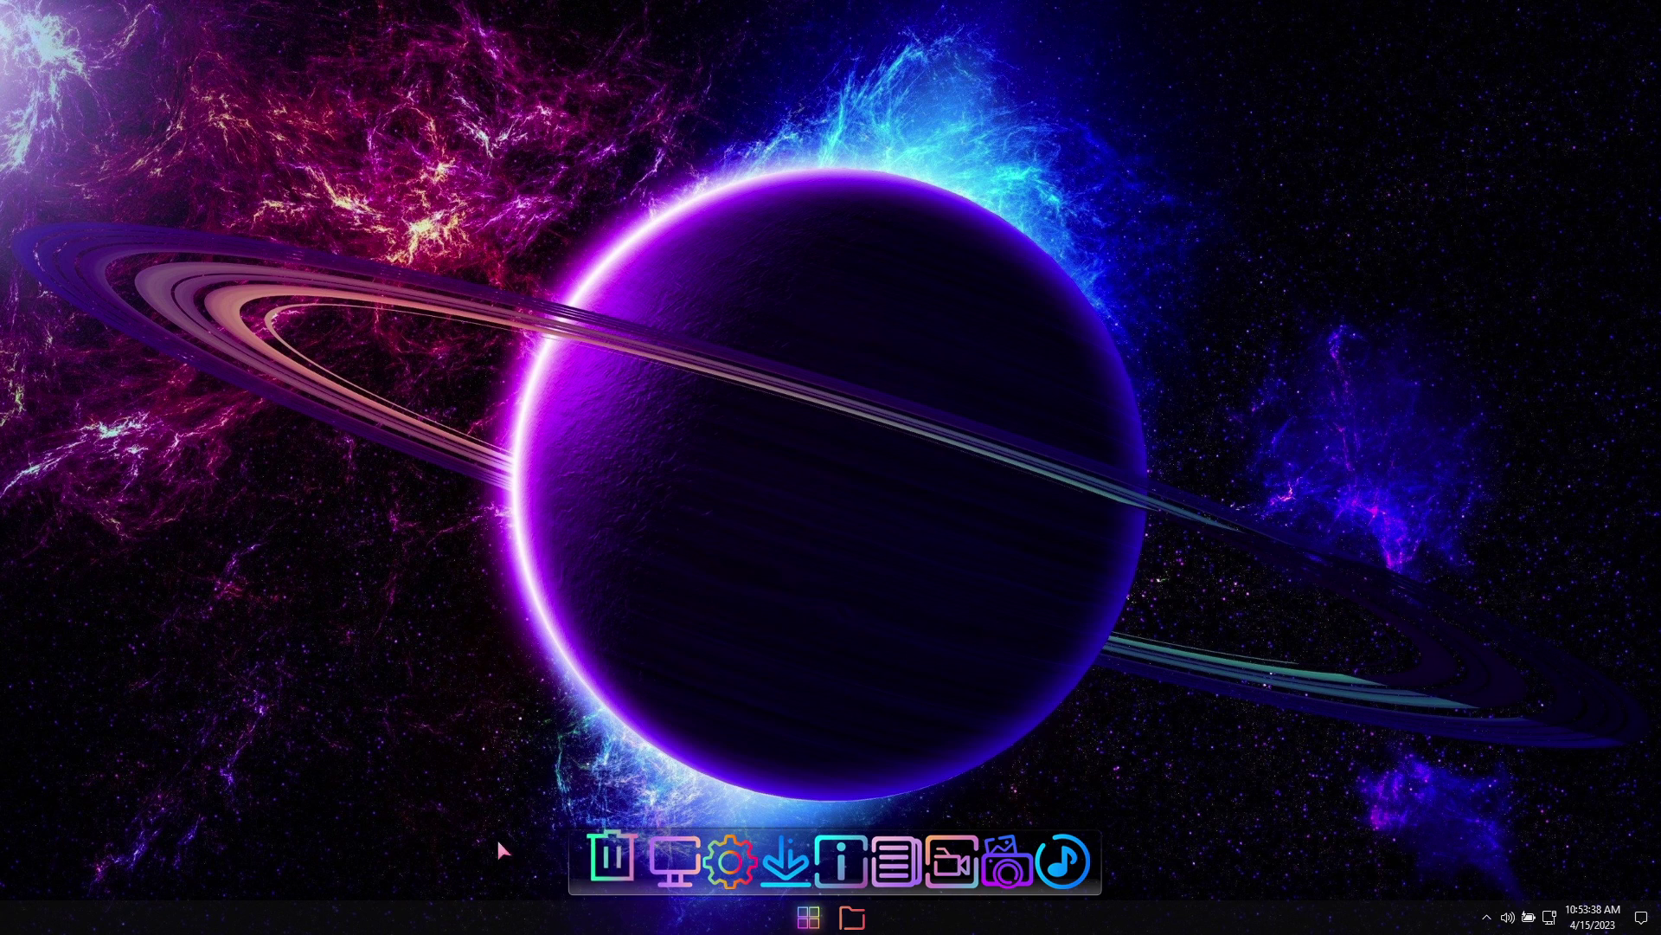
# Open Task Manager on Startup apps and select the Clear.exe and RocketDock.exe entries
pyautogui.rightClick(724, 921)
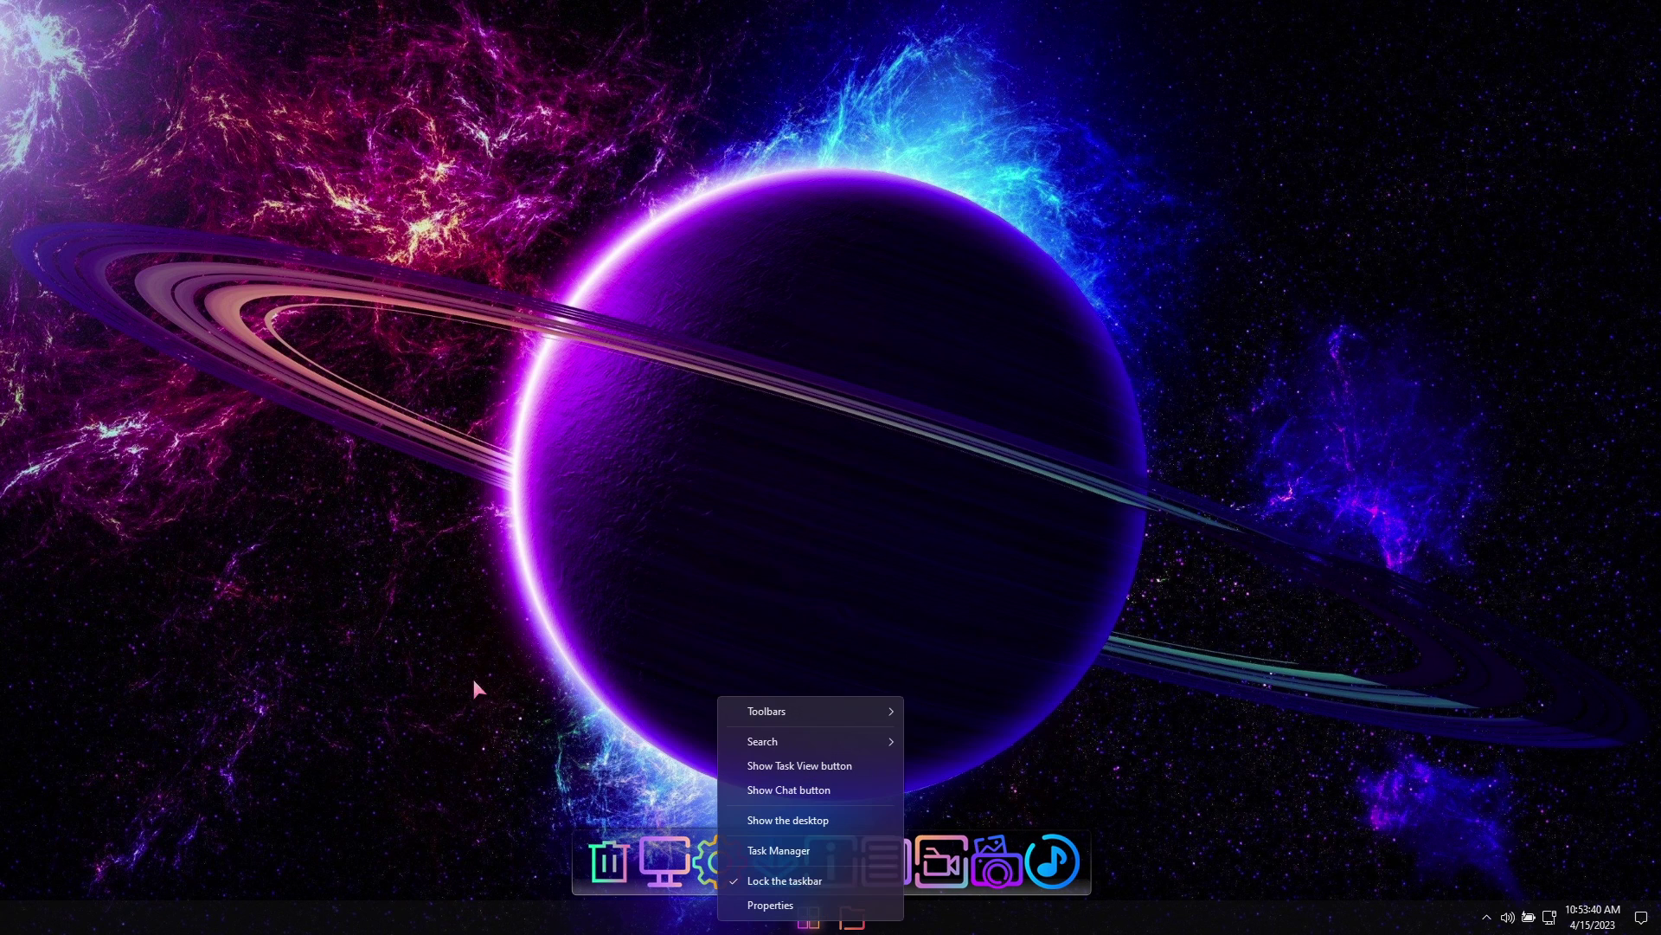
pyautogui.click(772, 852)
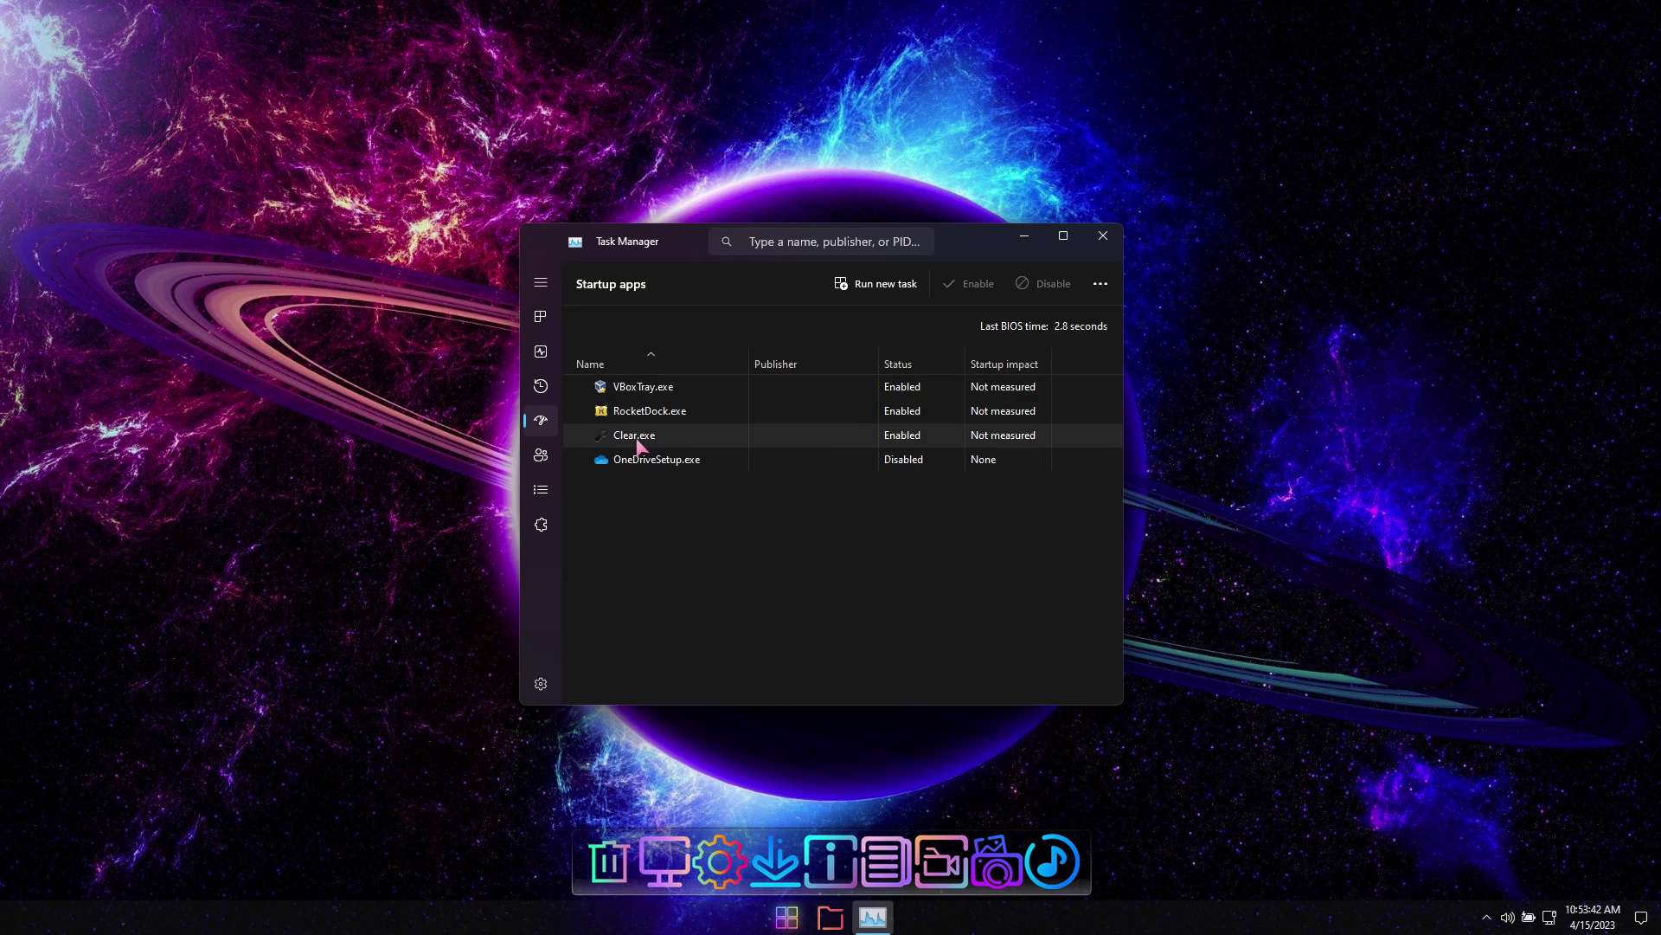
pyautogui.click(635, 440)
pyautogui.click(650, 412)
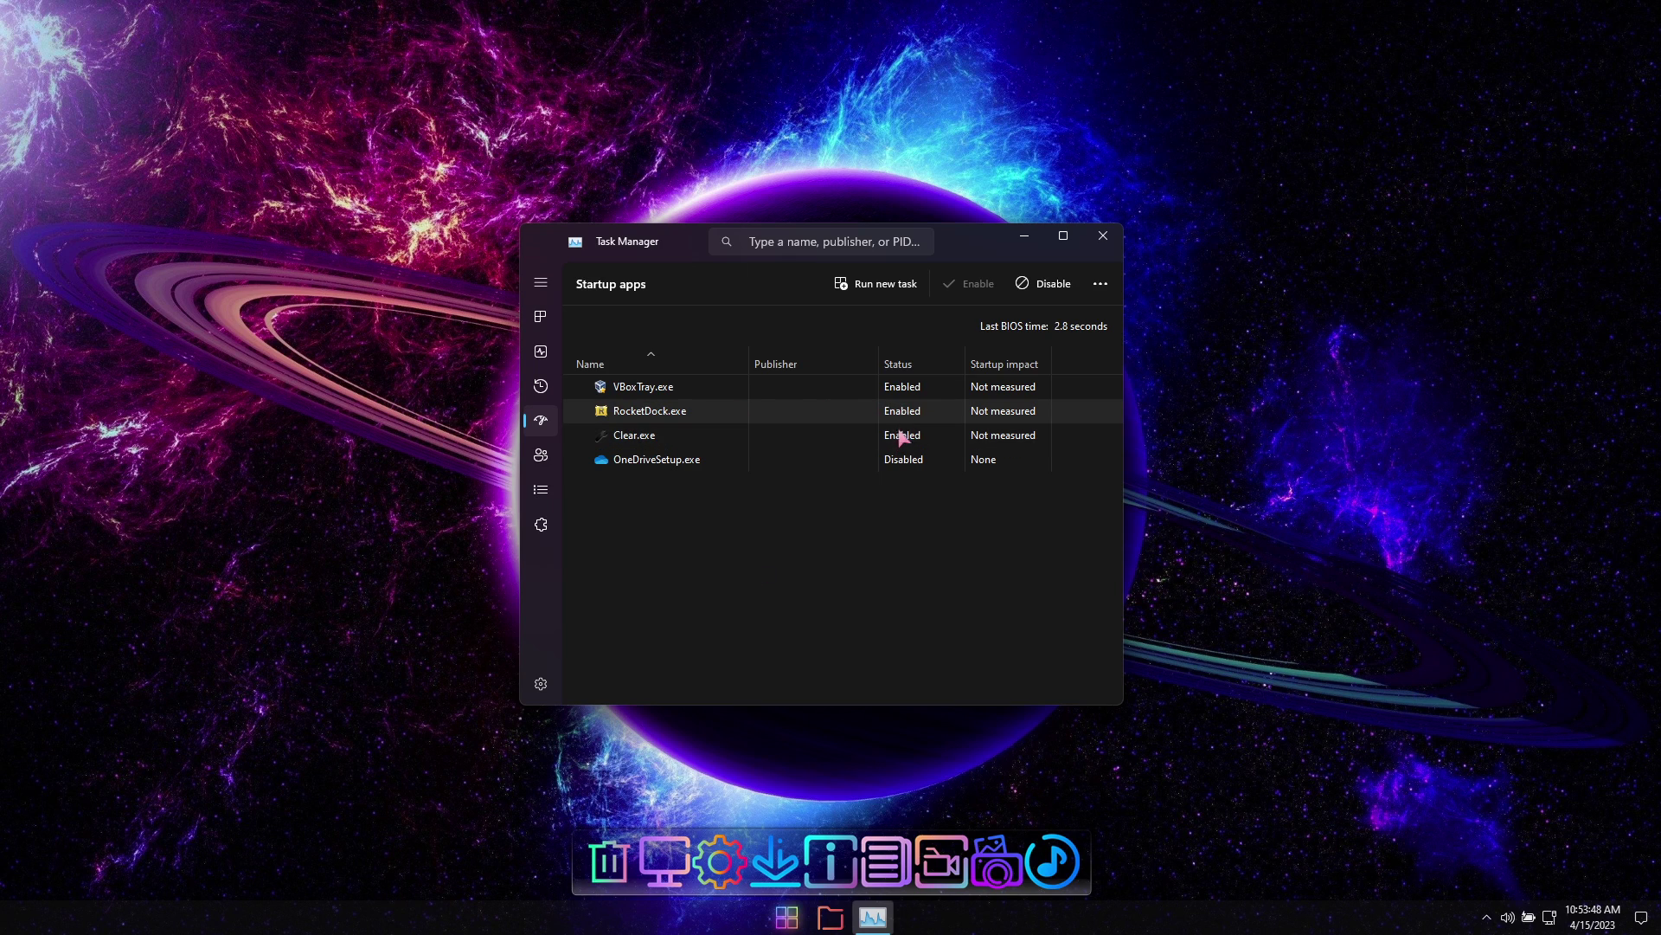
pyautogui.click(640, 442)
# Disable Clear.exe and RocketDock.exe at startup and close Task Manager
pyautogui.rightClick(640, 443)
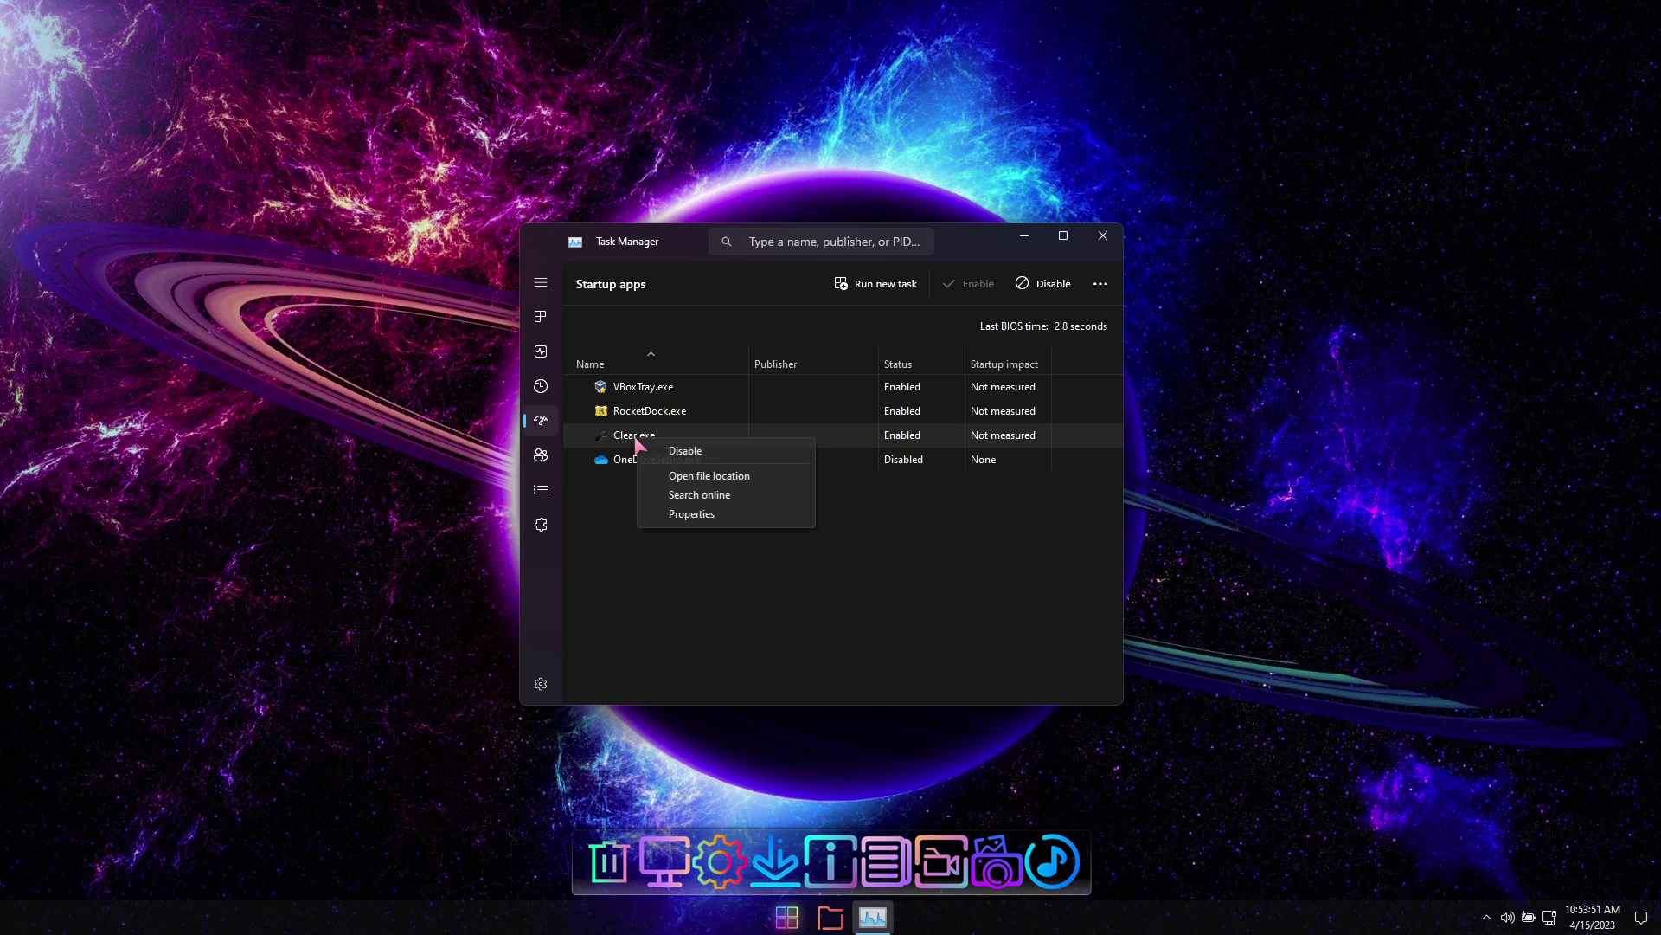
pyautogui.click(685, 451)
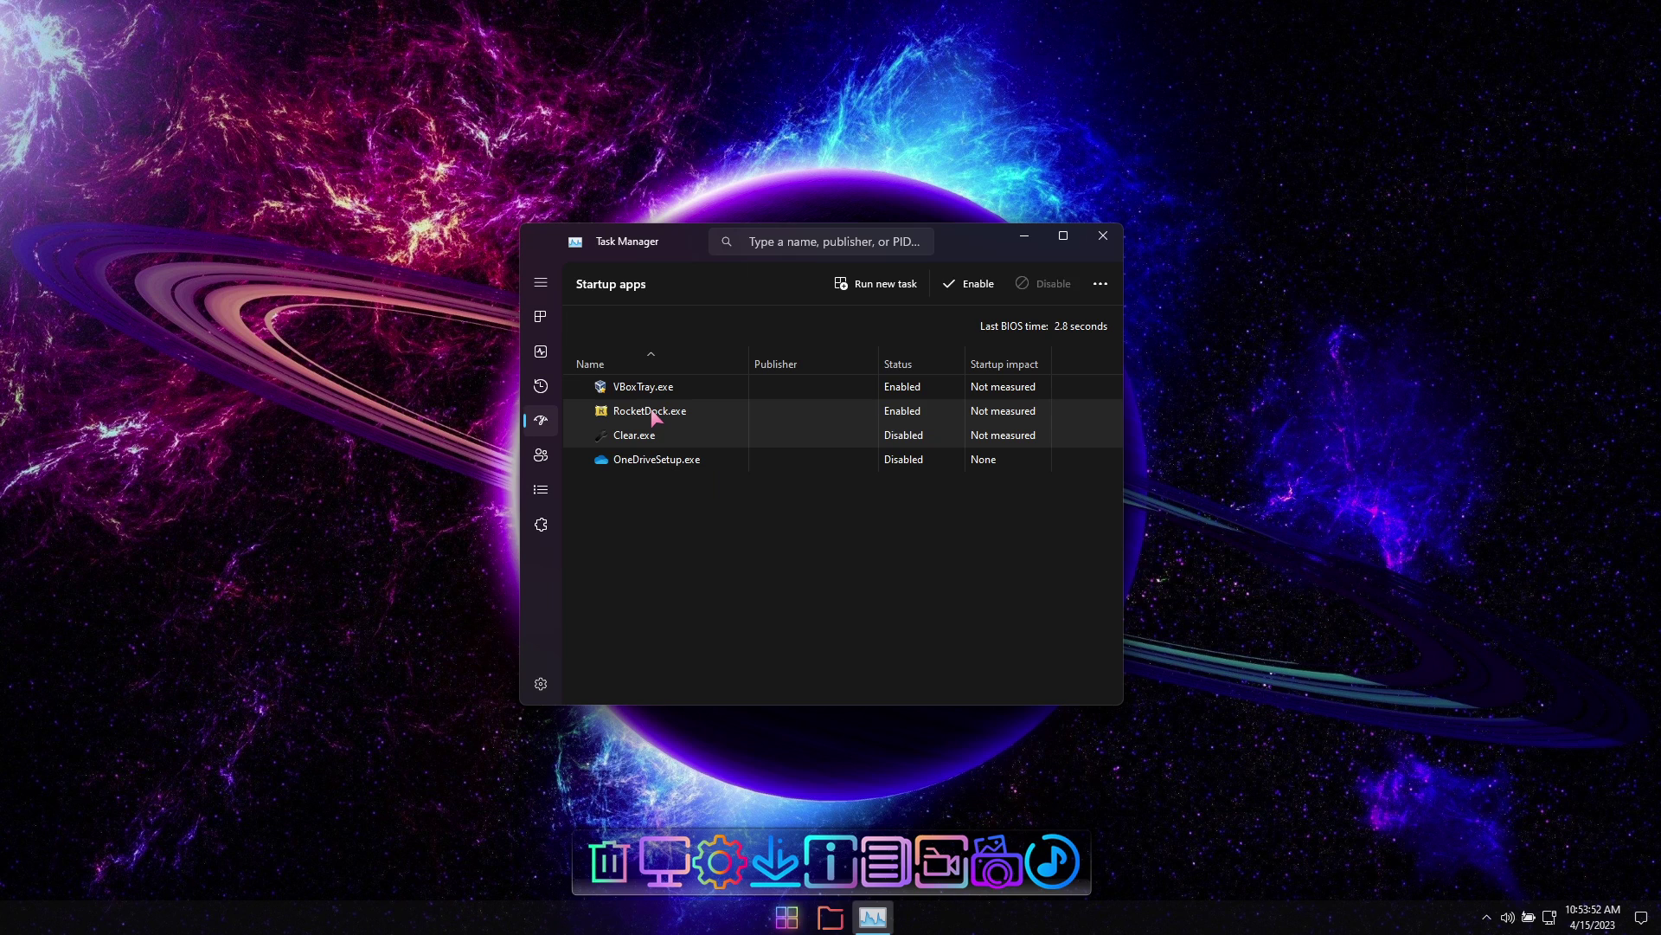
pyautogui.click(652, 412)
pyautogui.rightClick(647, 413)
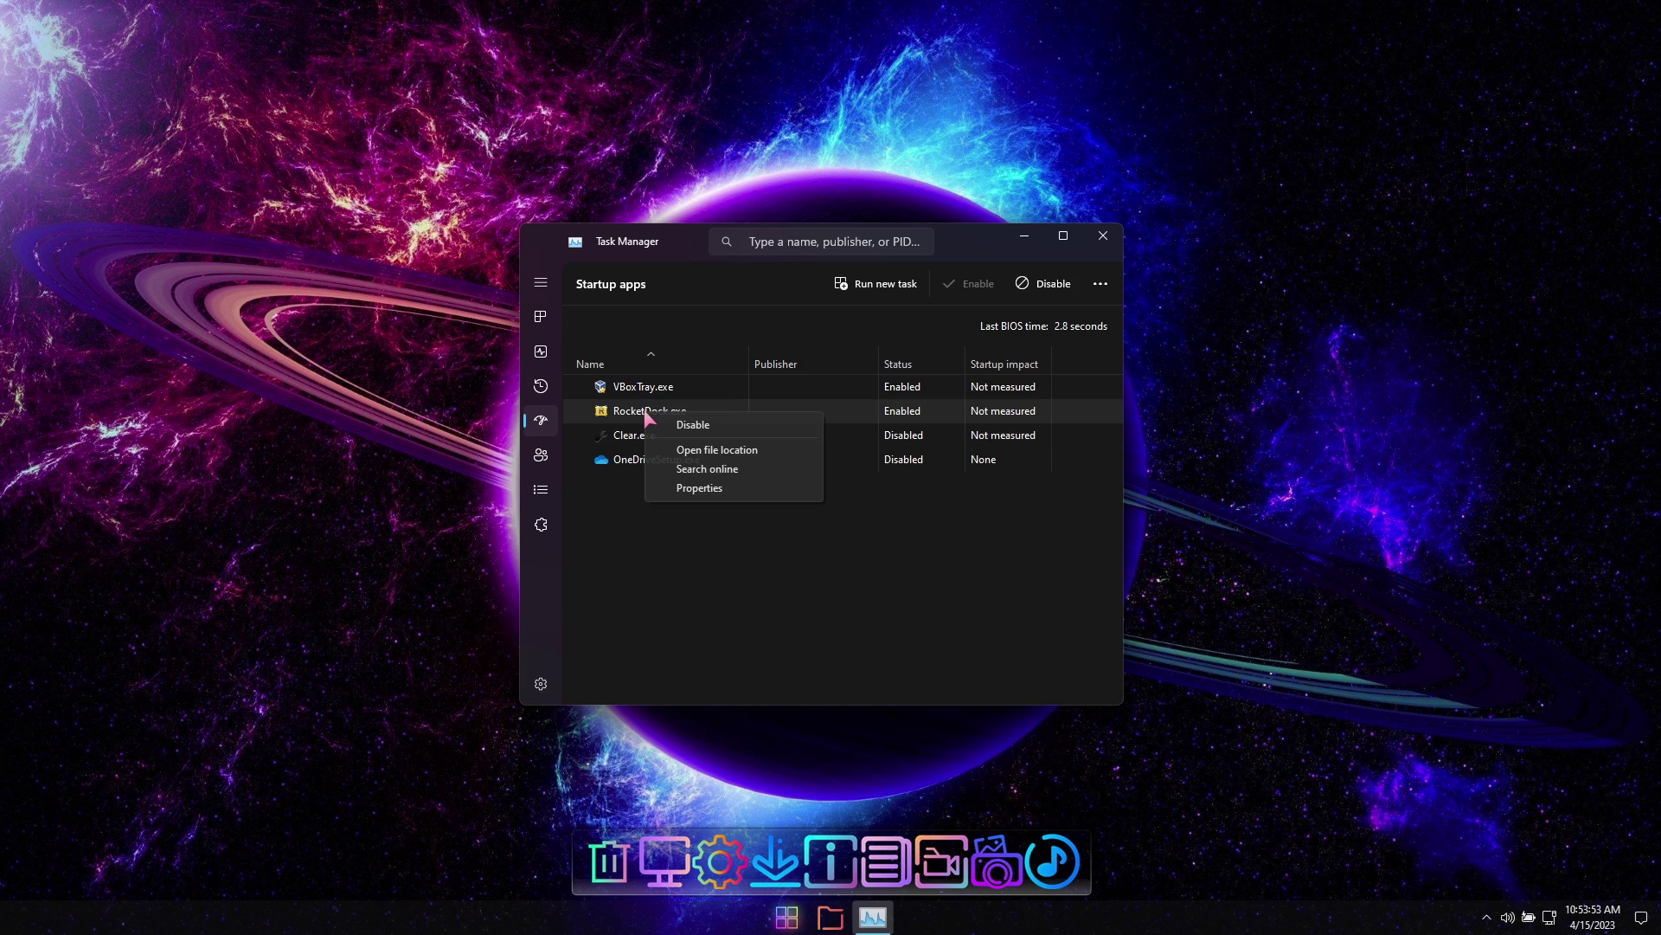
pyautogui.click(699, 426)
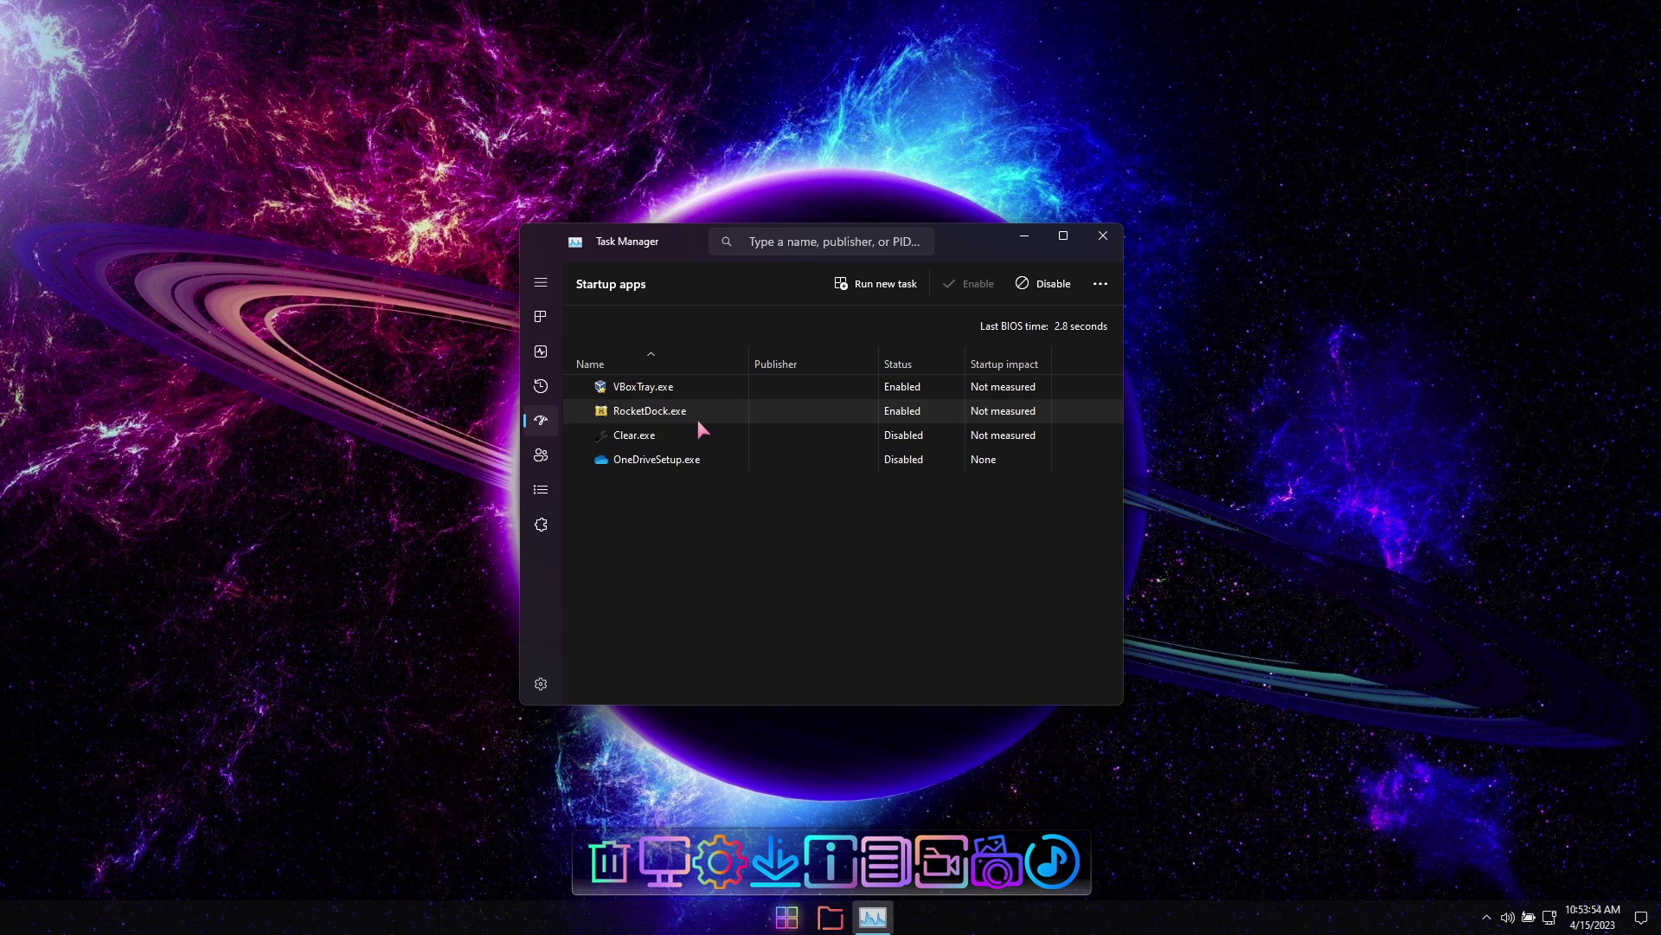
pyautogui.click(1103, 237)
pyautogui.press('super')
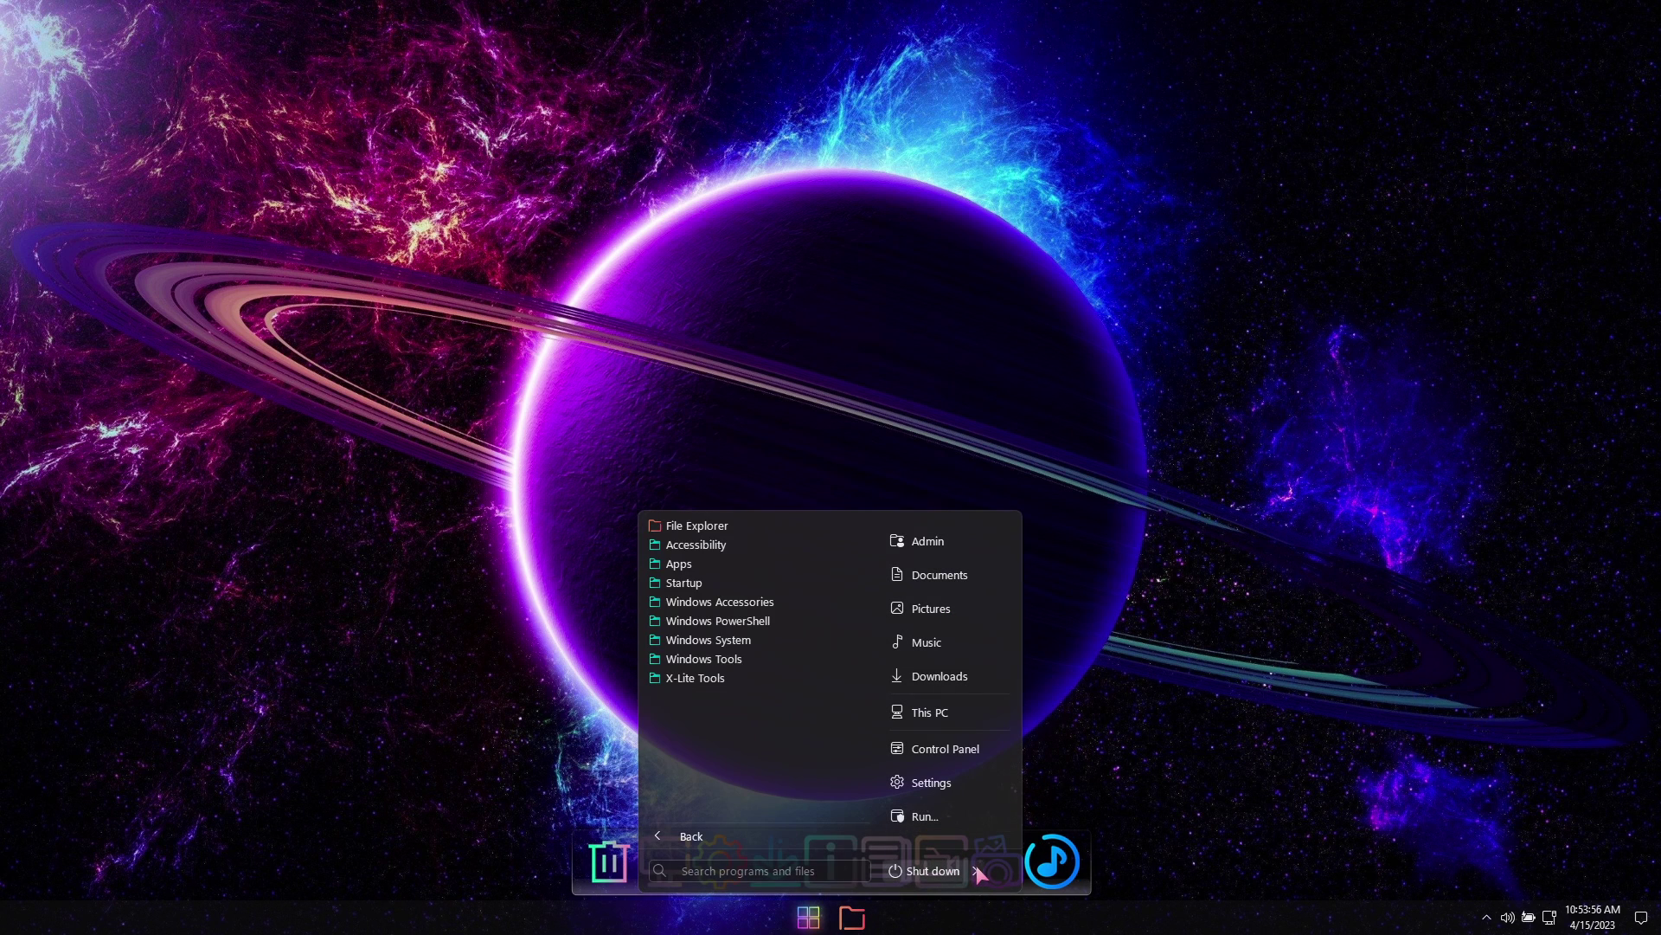
# Sign out and sign back in as Admin, then open and close File Explorer
pyautogui.click(1034, 827)
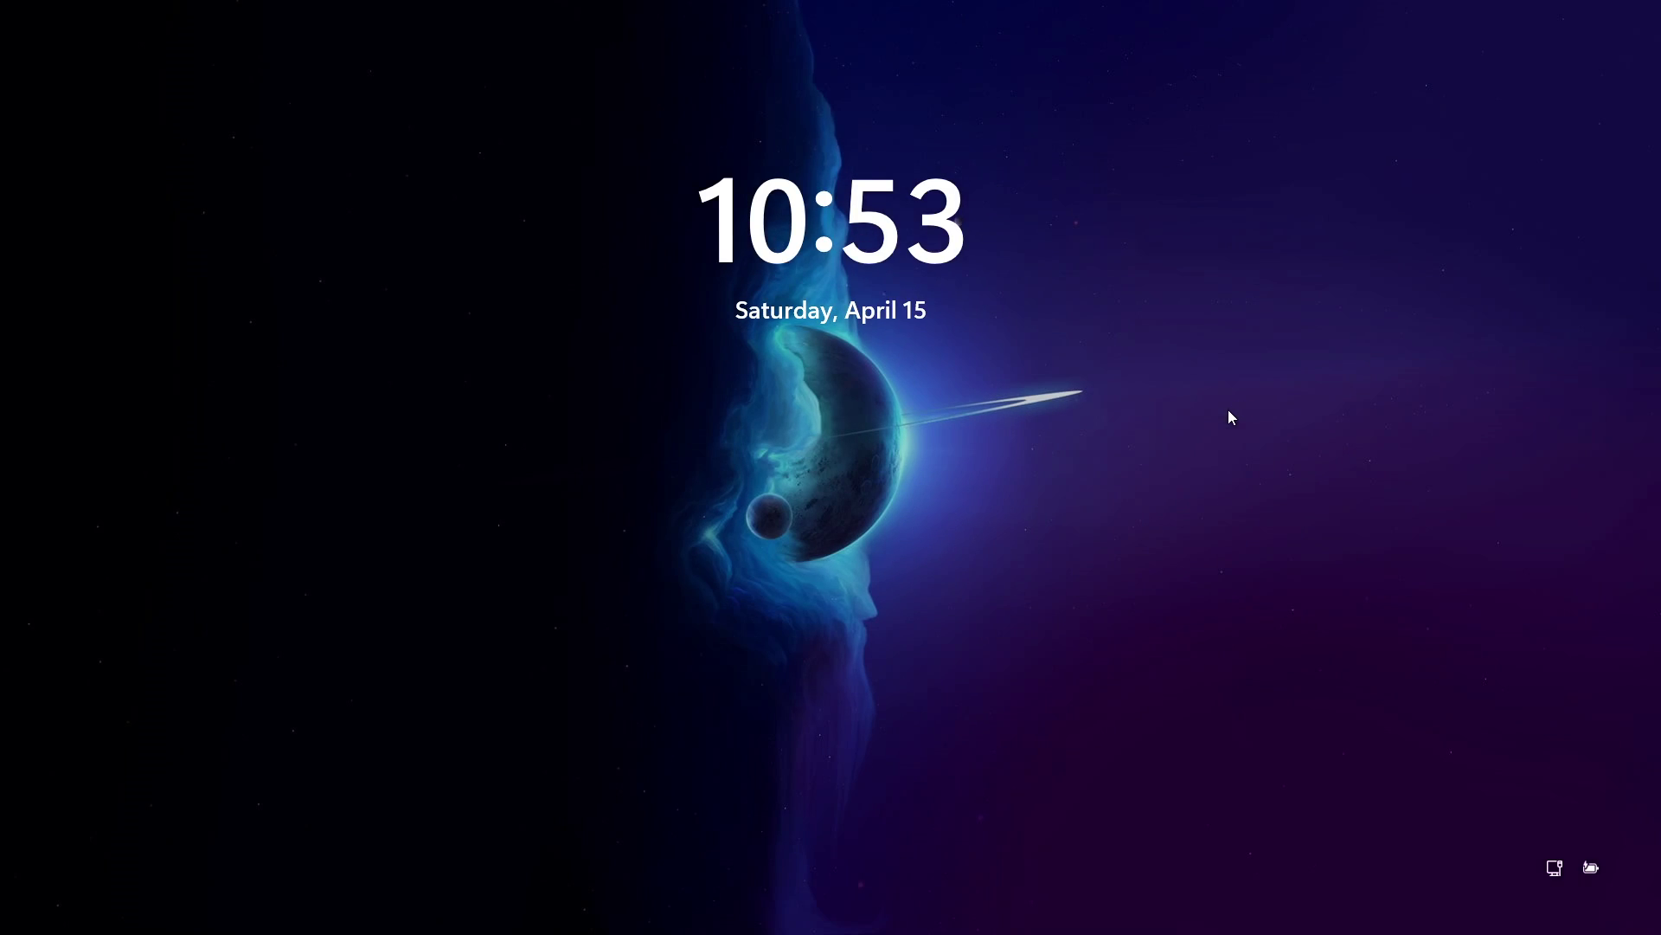
pyautogui.click(1228, 409)
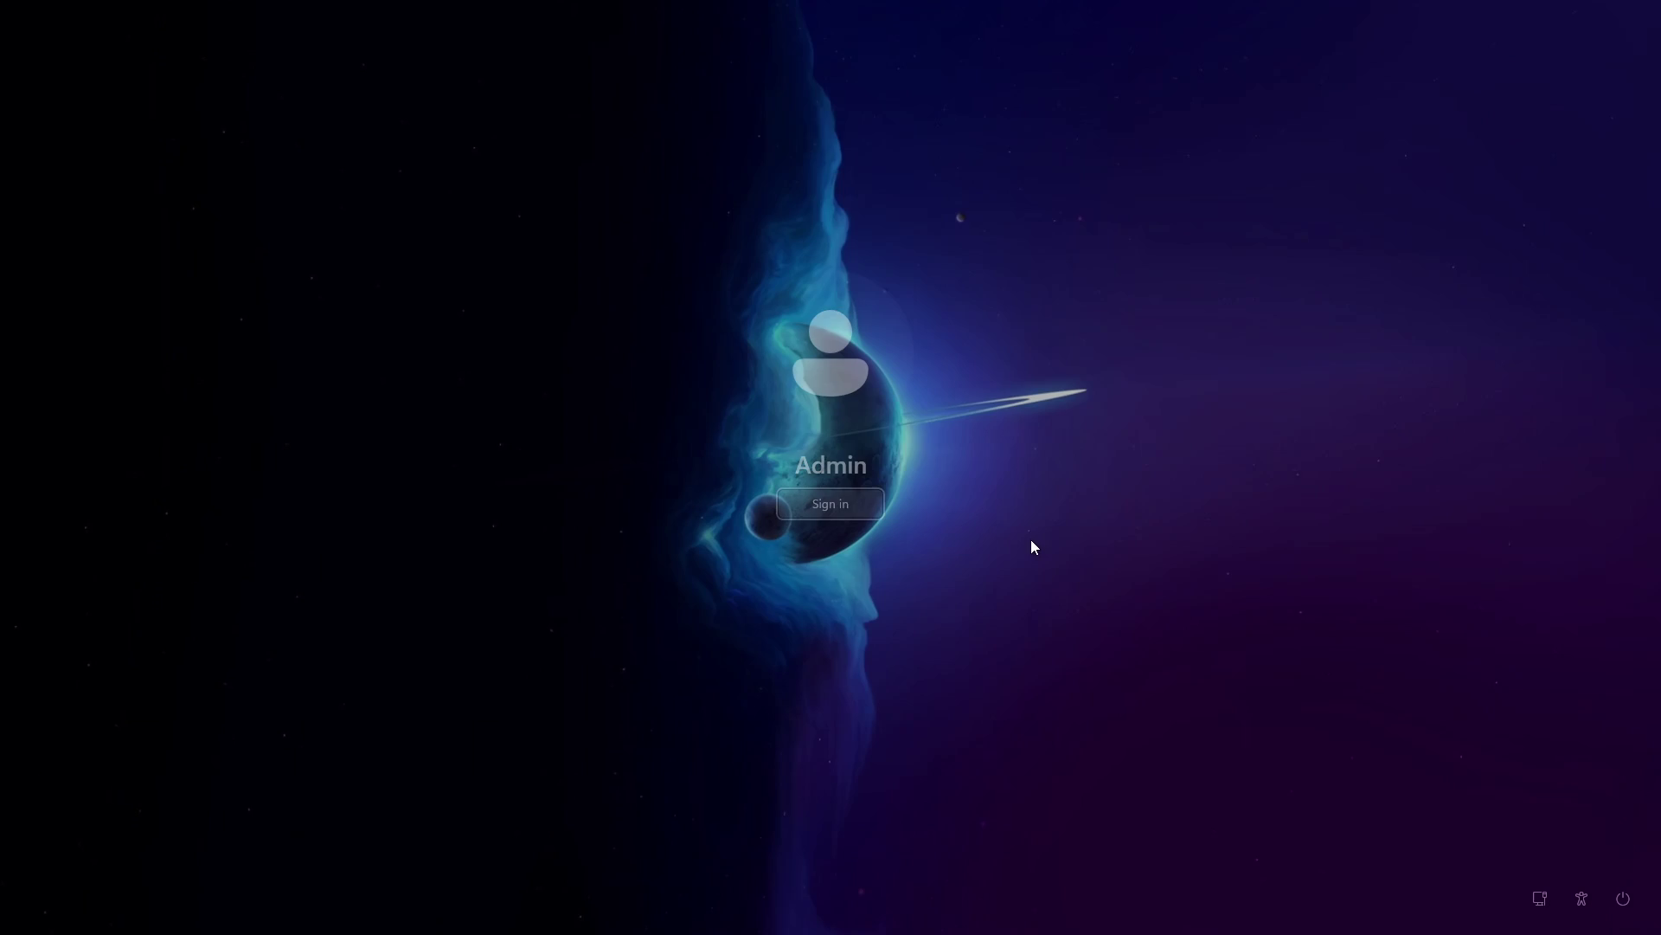
pyautogui.click(843, 499)
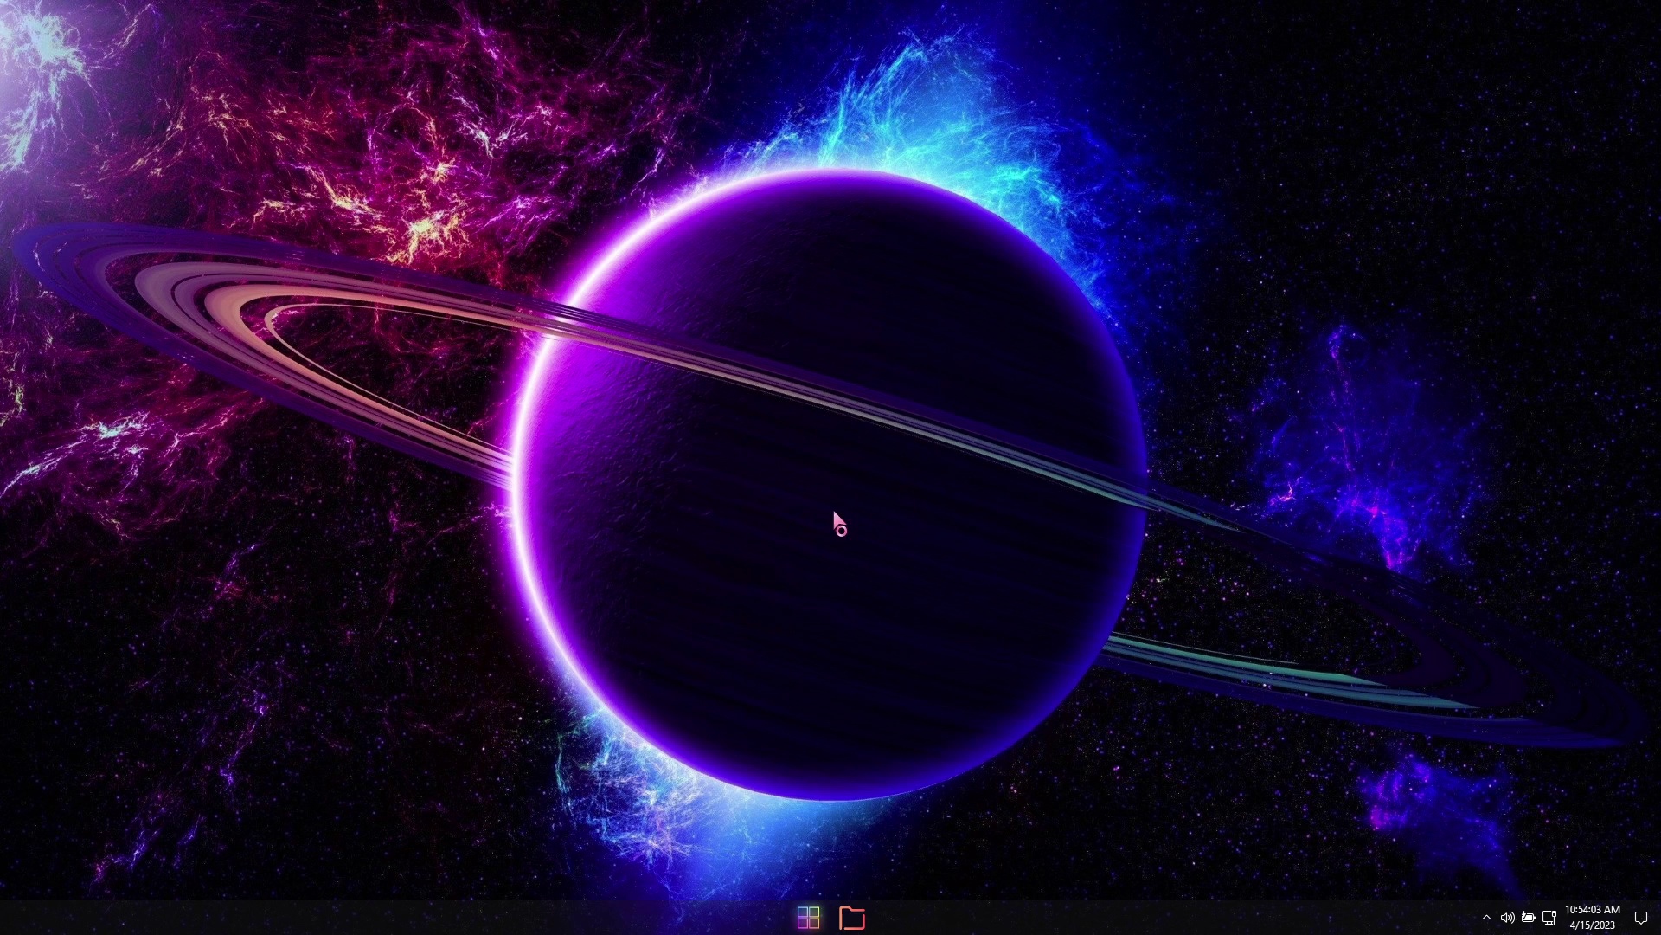
pyautogui.click(855, 918)
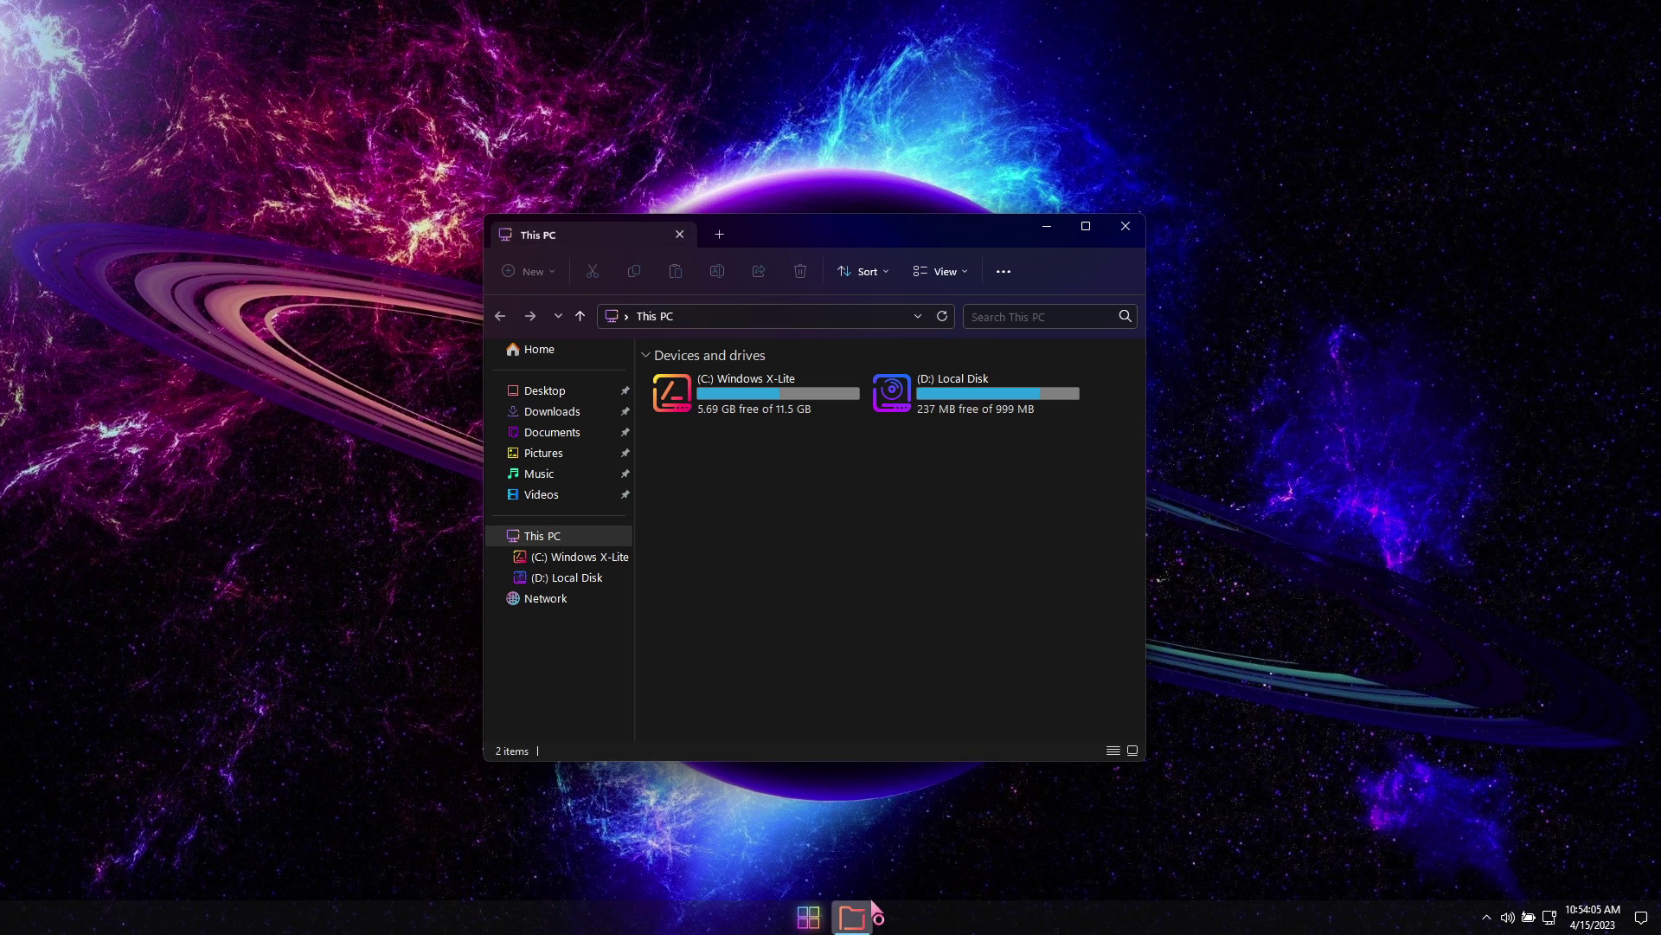
pyautogui.click(1126, 223)
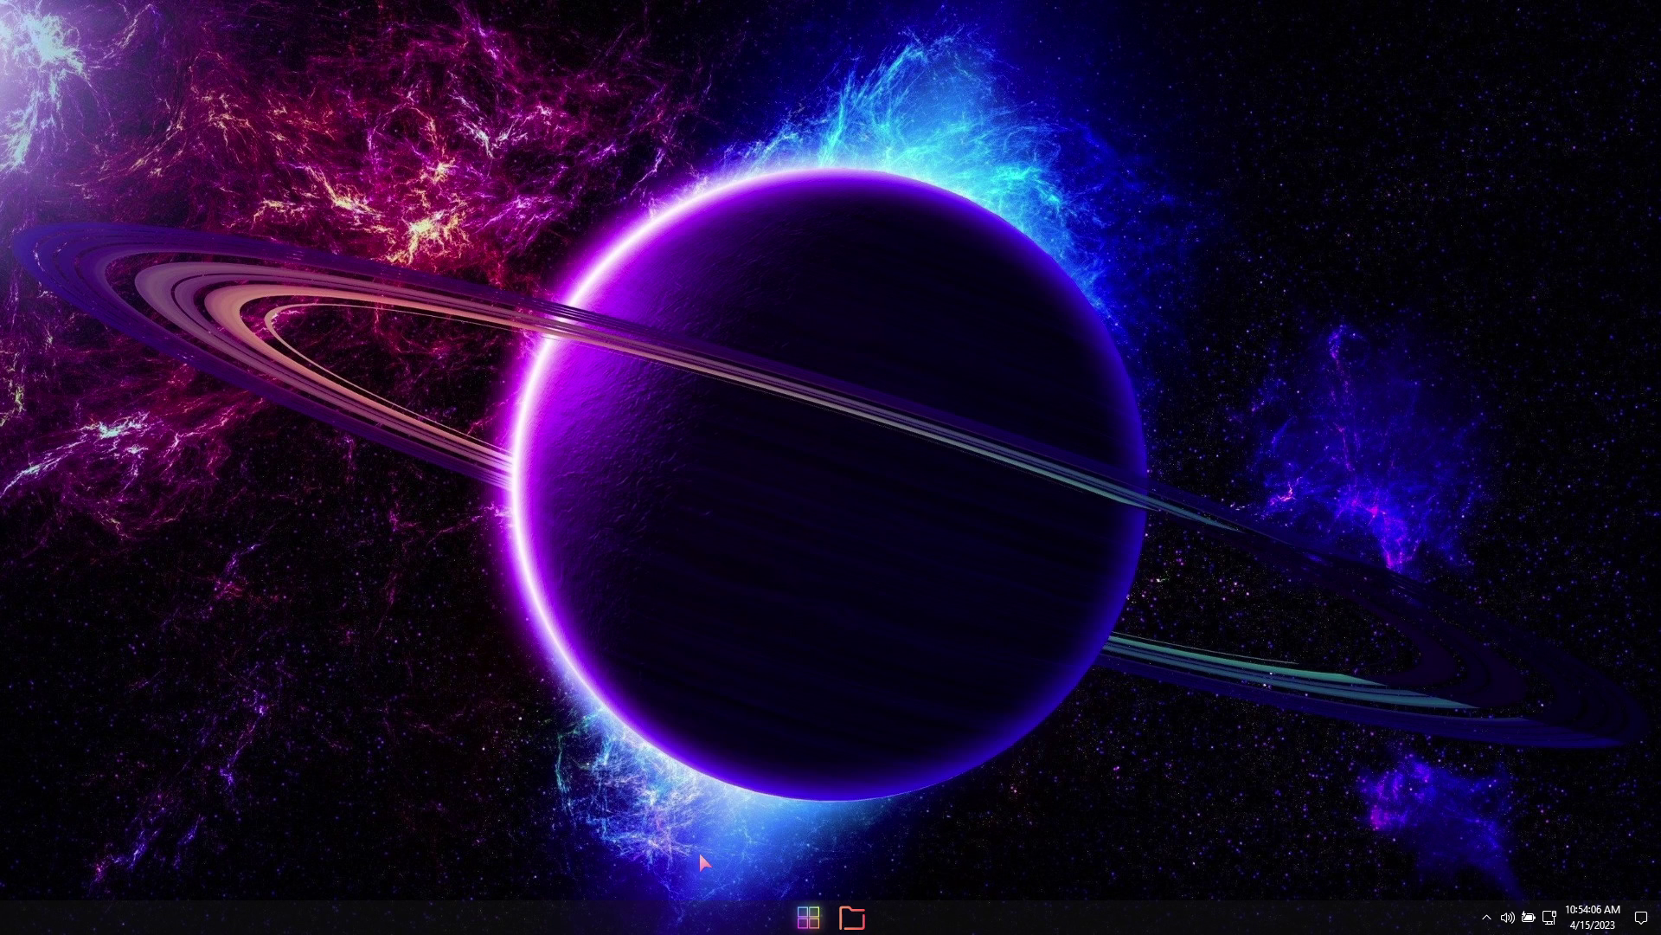
# Enable RocketDock and Clear.exe as startup apps in Task Manager, then close it
pyautogui.rightClick(718, 915)
pyautogui.click(817, 845)
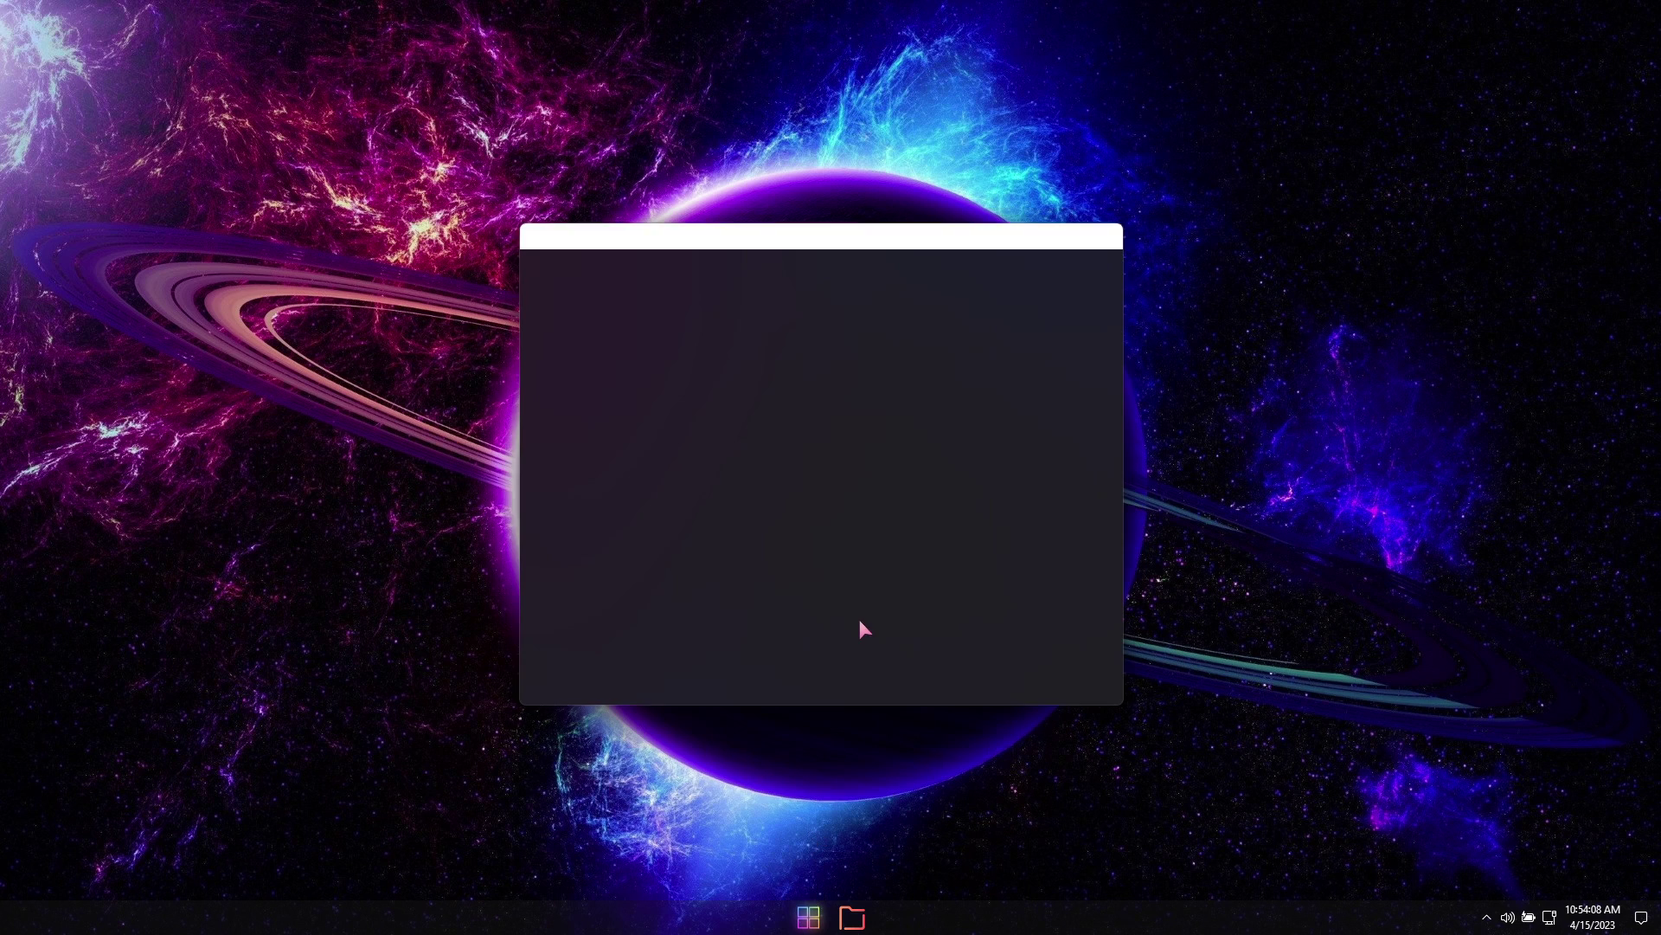
pyautogui.rightClick(644, 412)
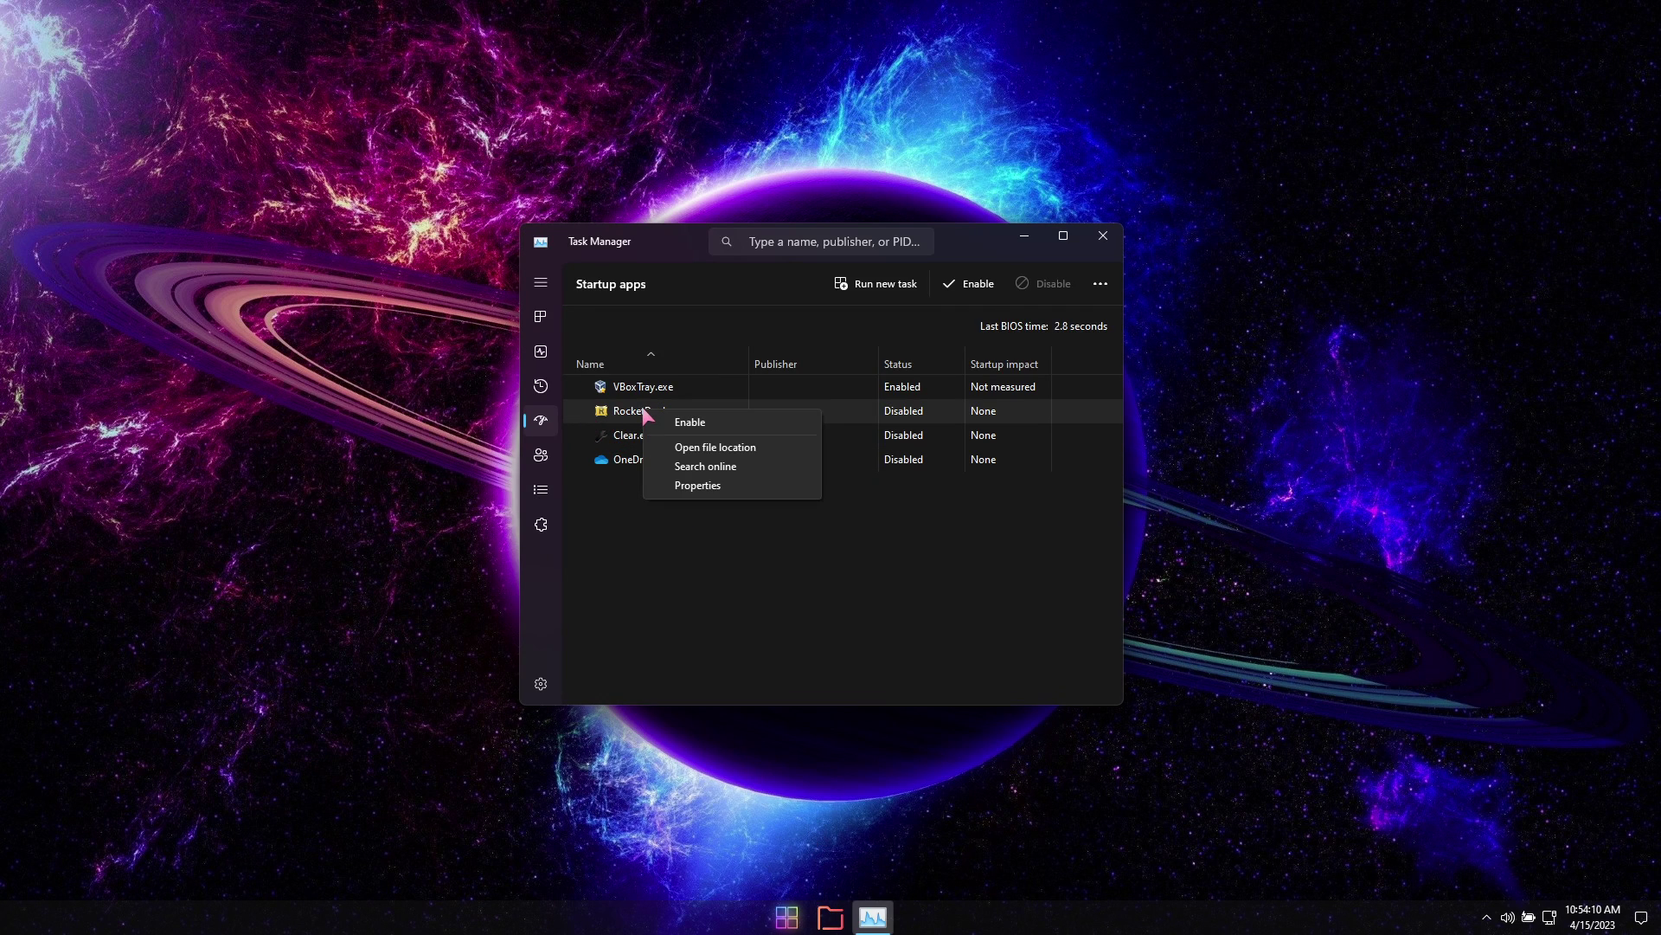
pyautogui.click(689, 424)
pyautogui.rightClick(645, 436)
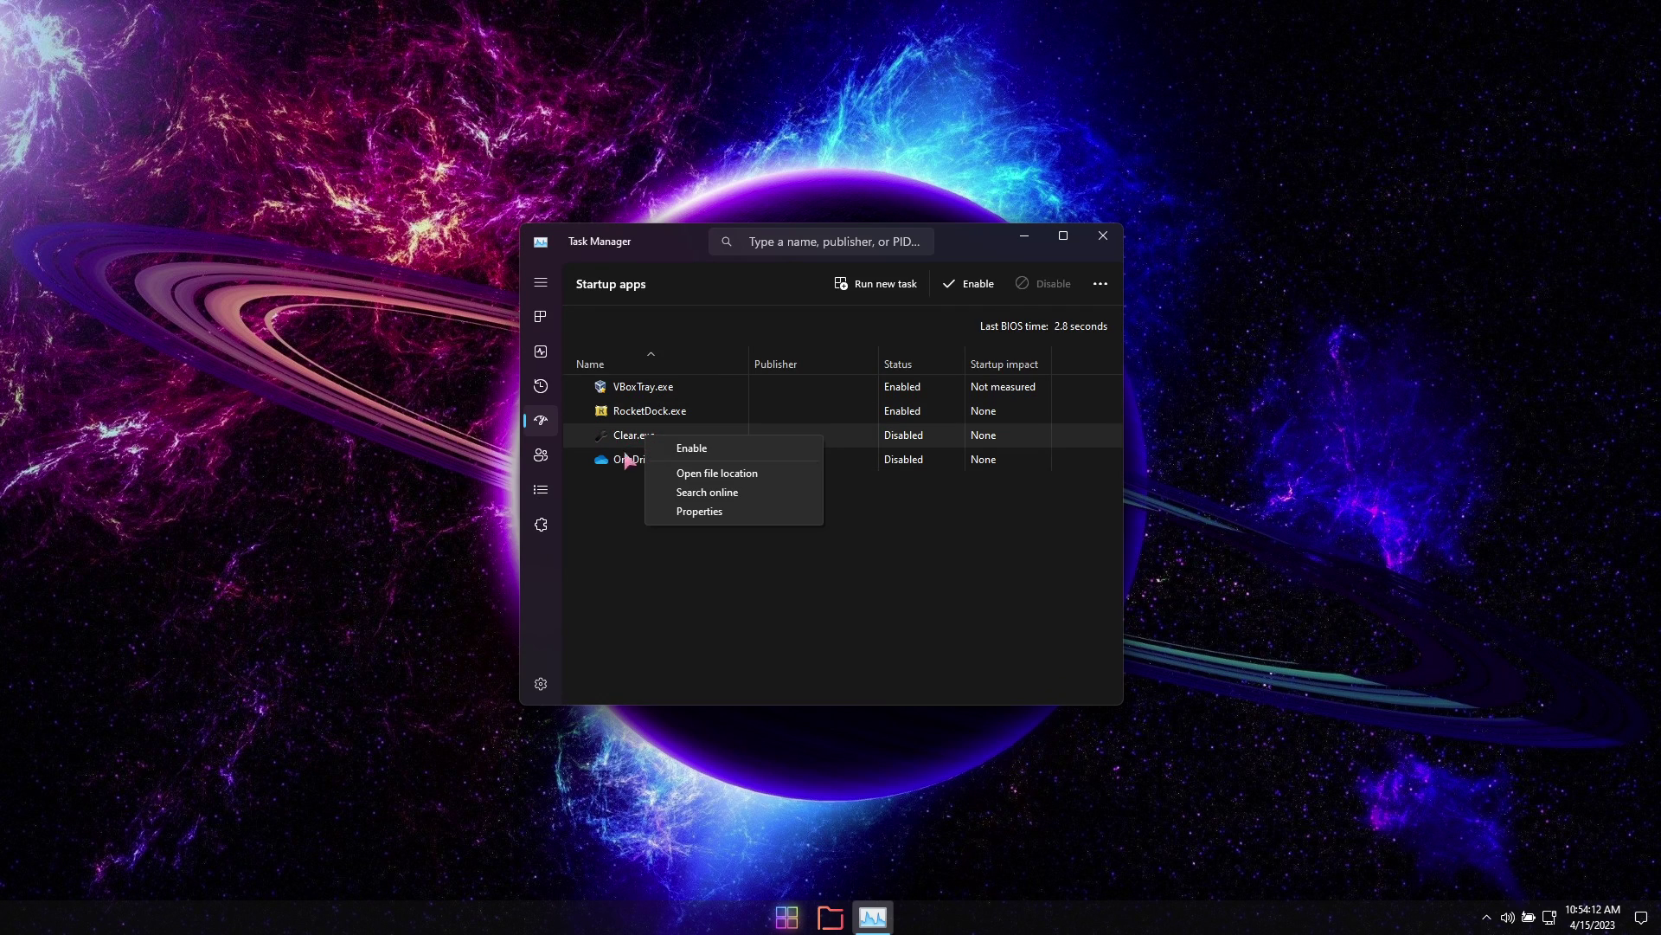
pyautogui.click(690, 450)
pyautogui.click(1102, 236)
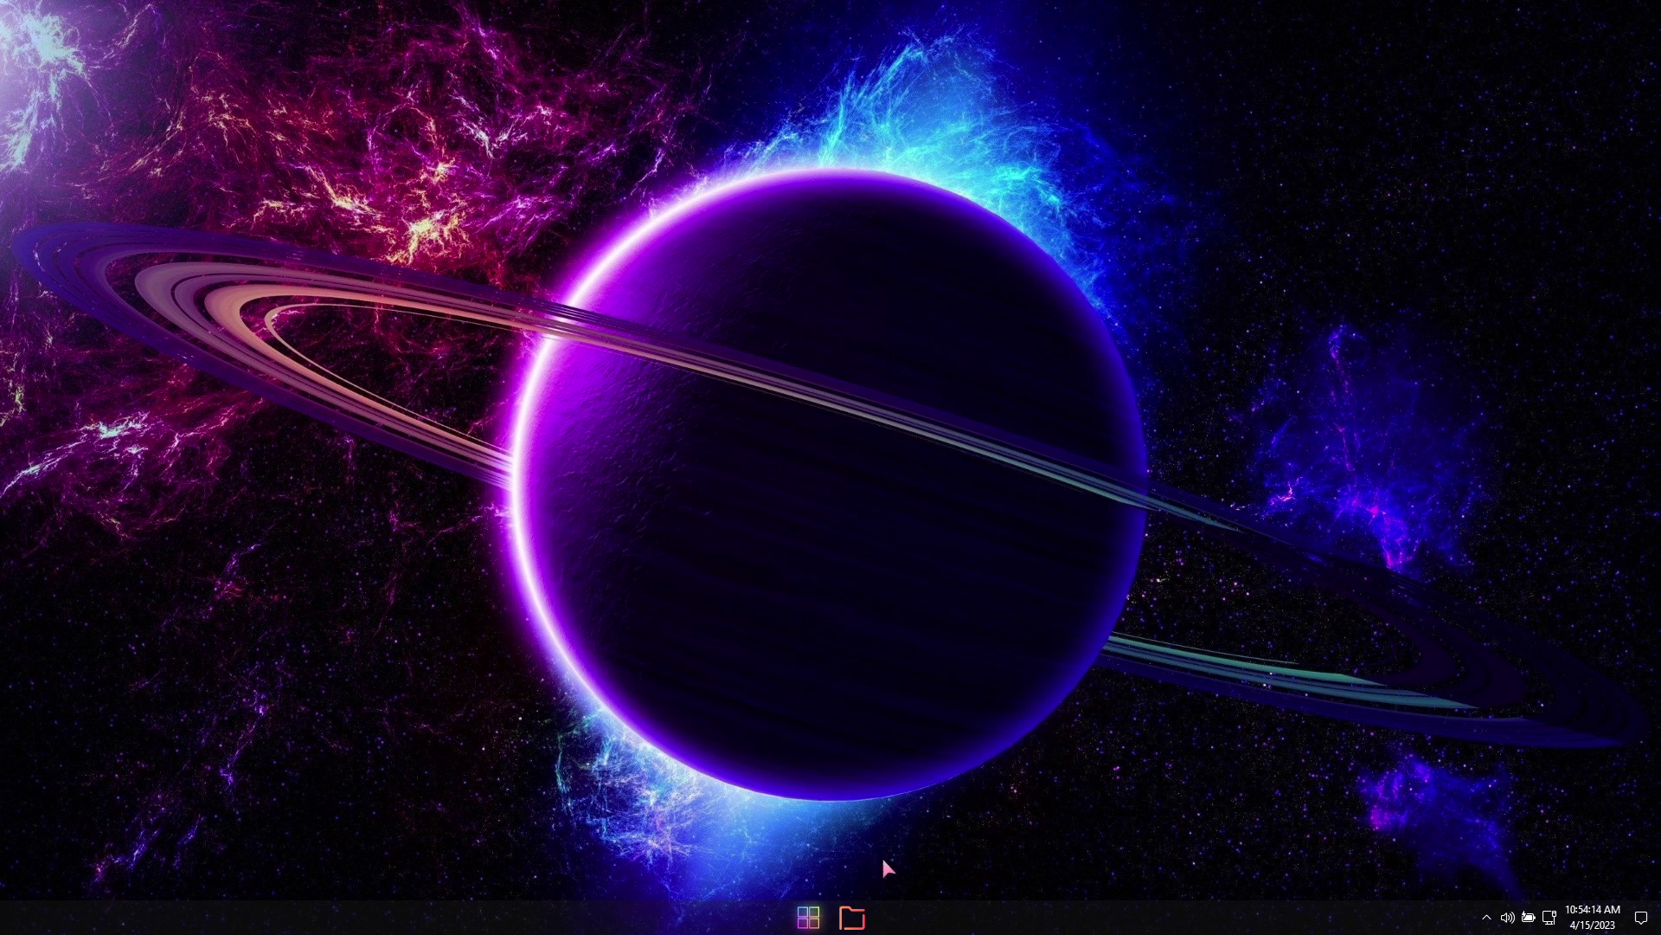
pyautogui.press('super')
# Sign out via Start's power options, sign back in as Admin, and open File Explorer on This PC
pyautogui.click(976, 876)
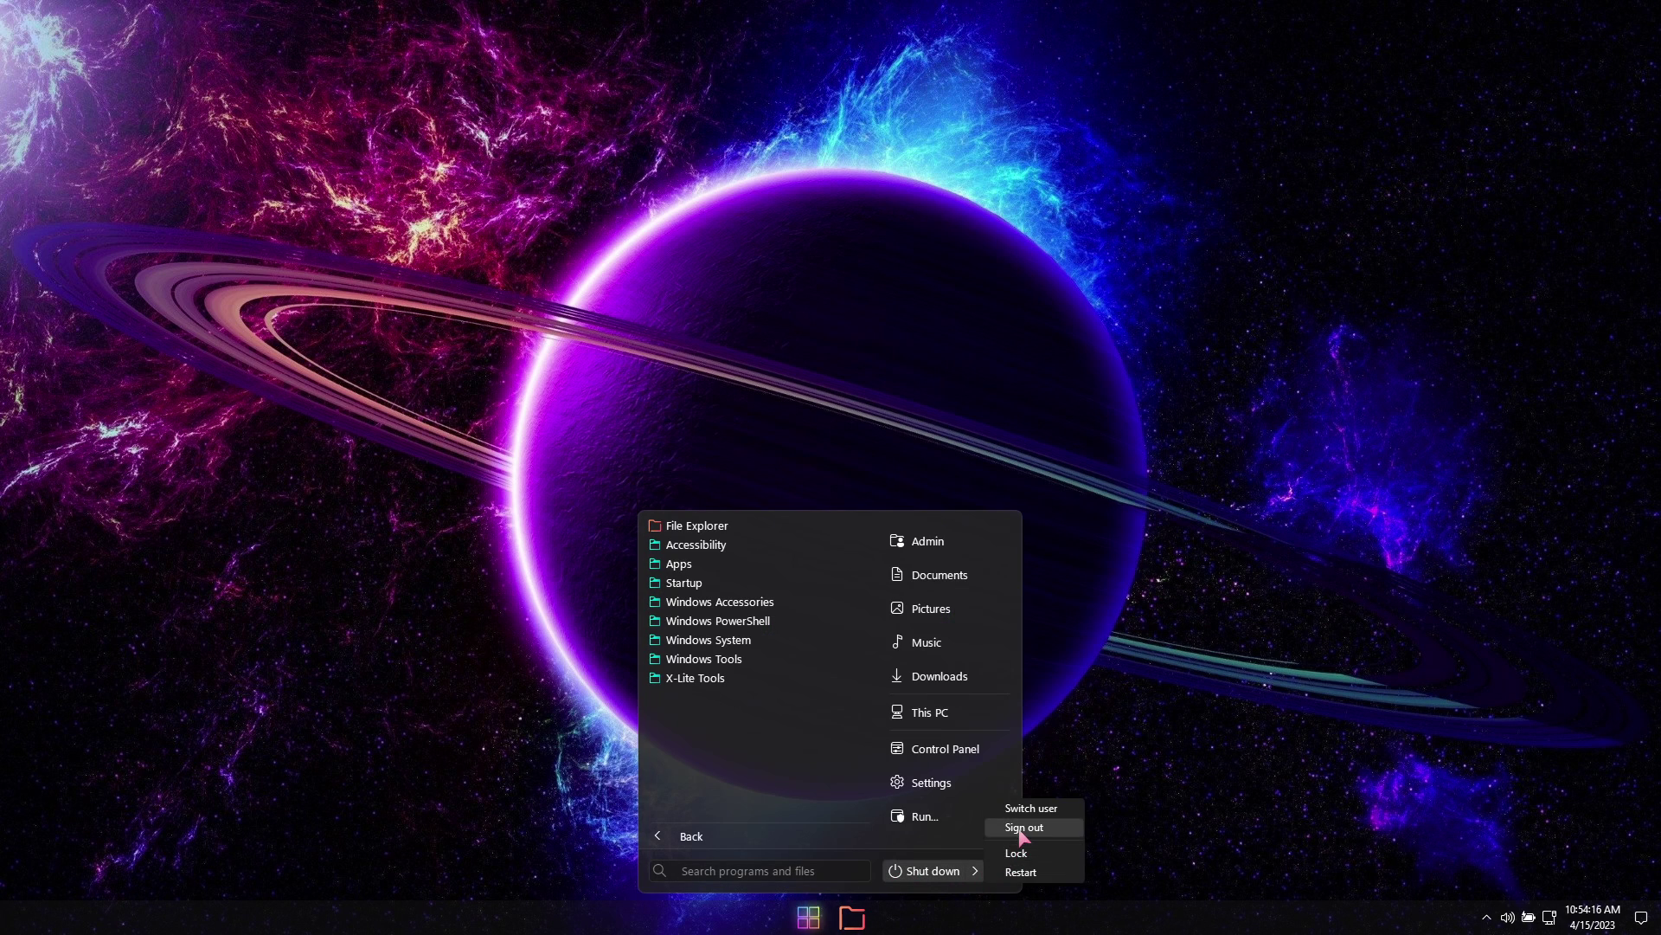
pyautogui.click(1021, 829)
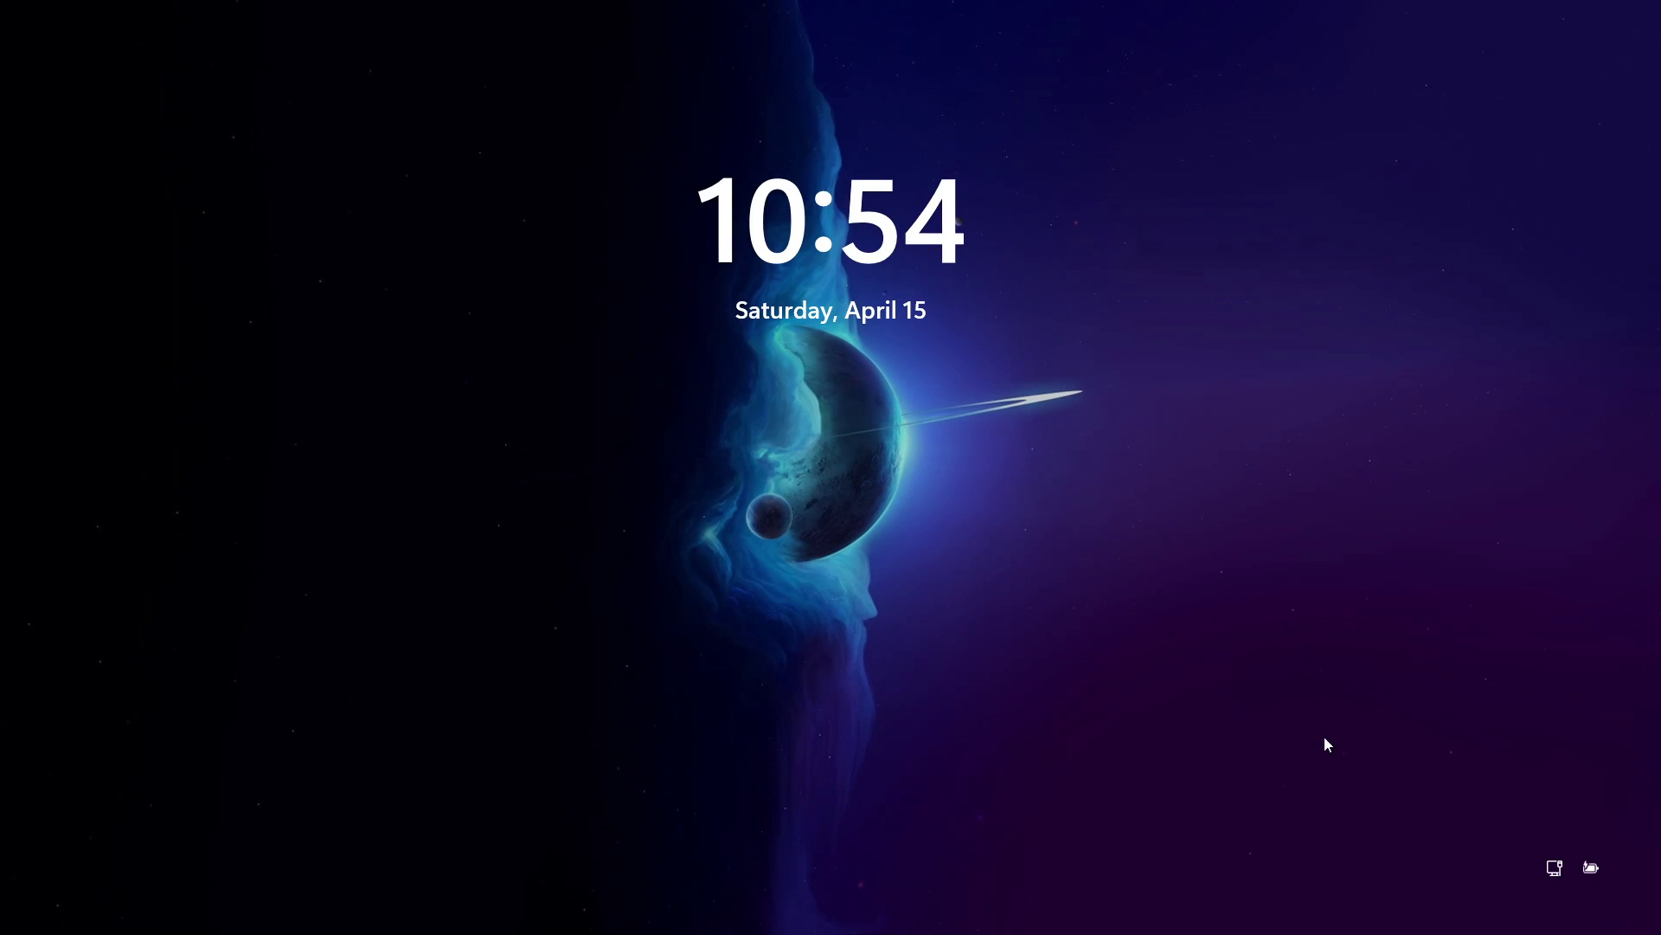
pyautogui.click(941, 297)
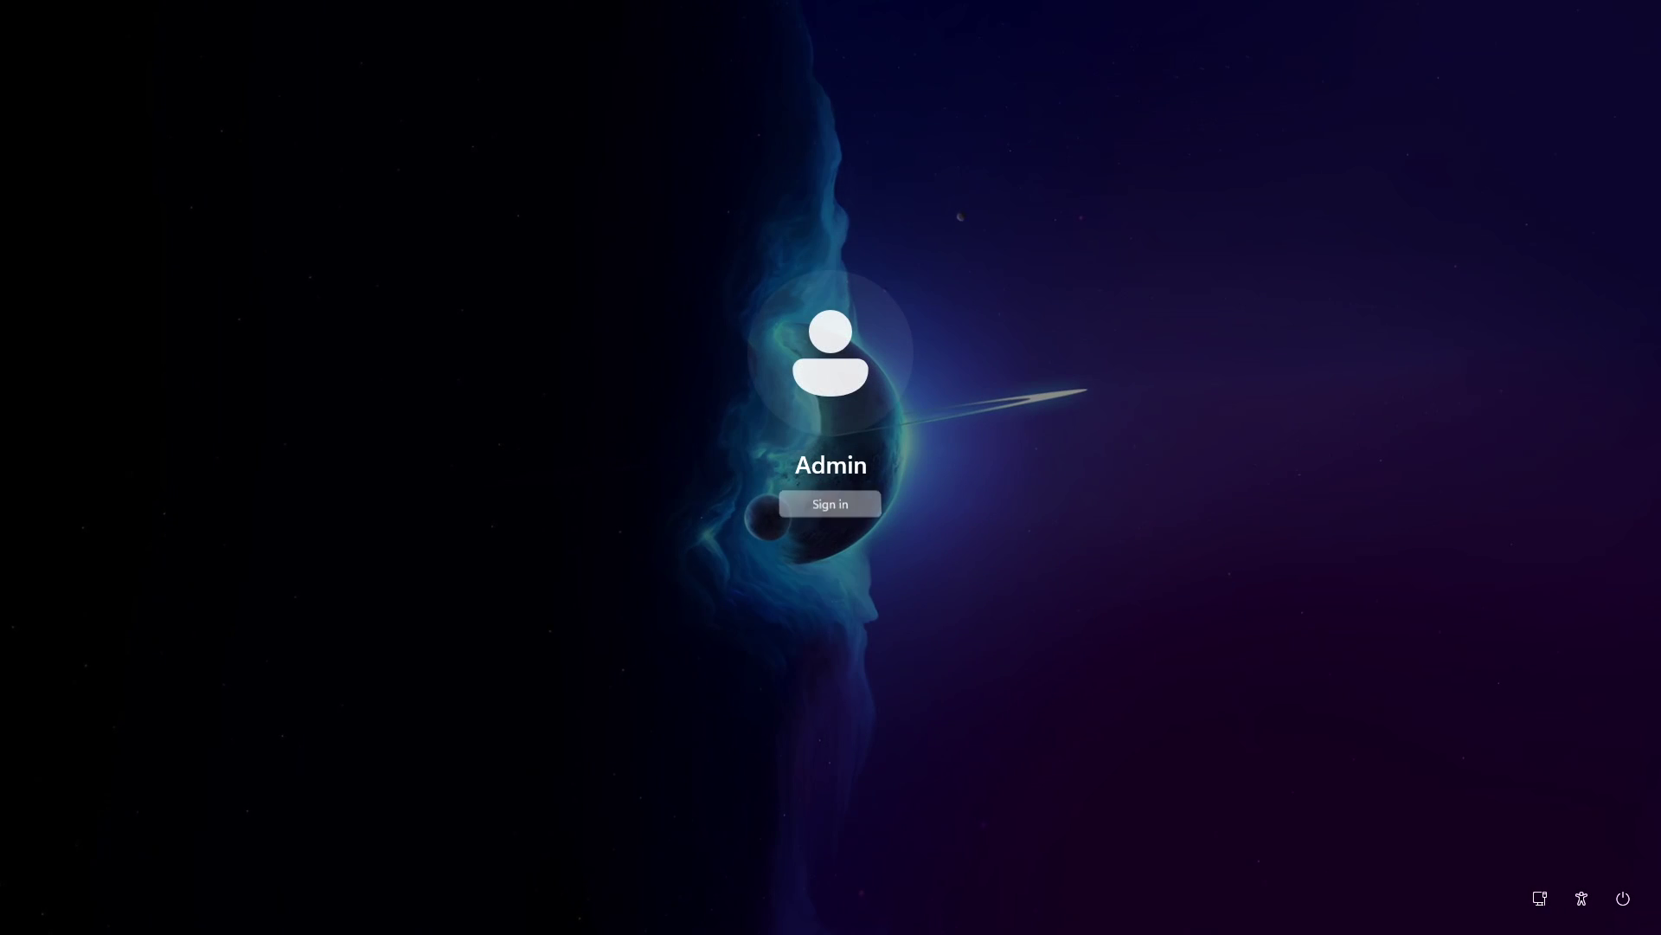
pyautogui.click(831, 504)
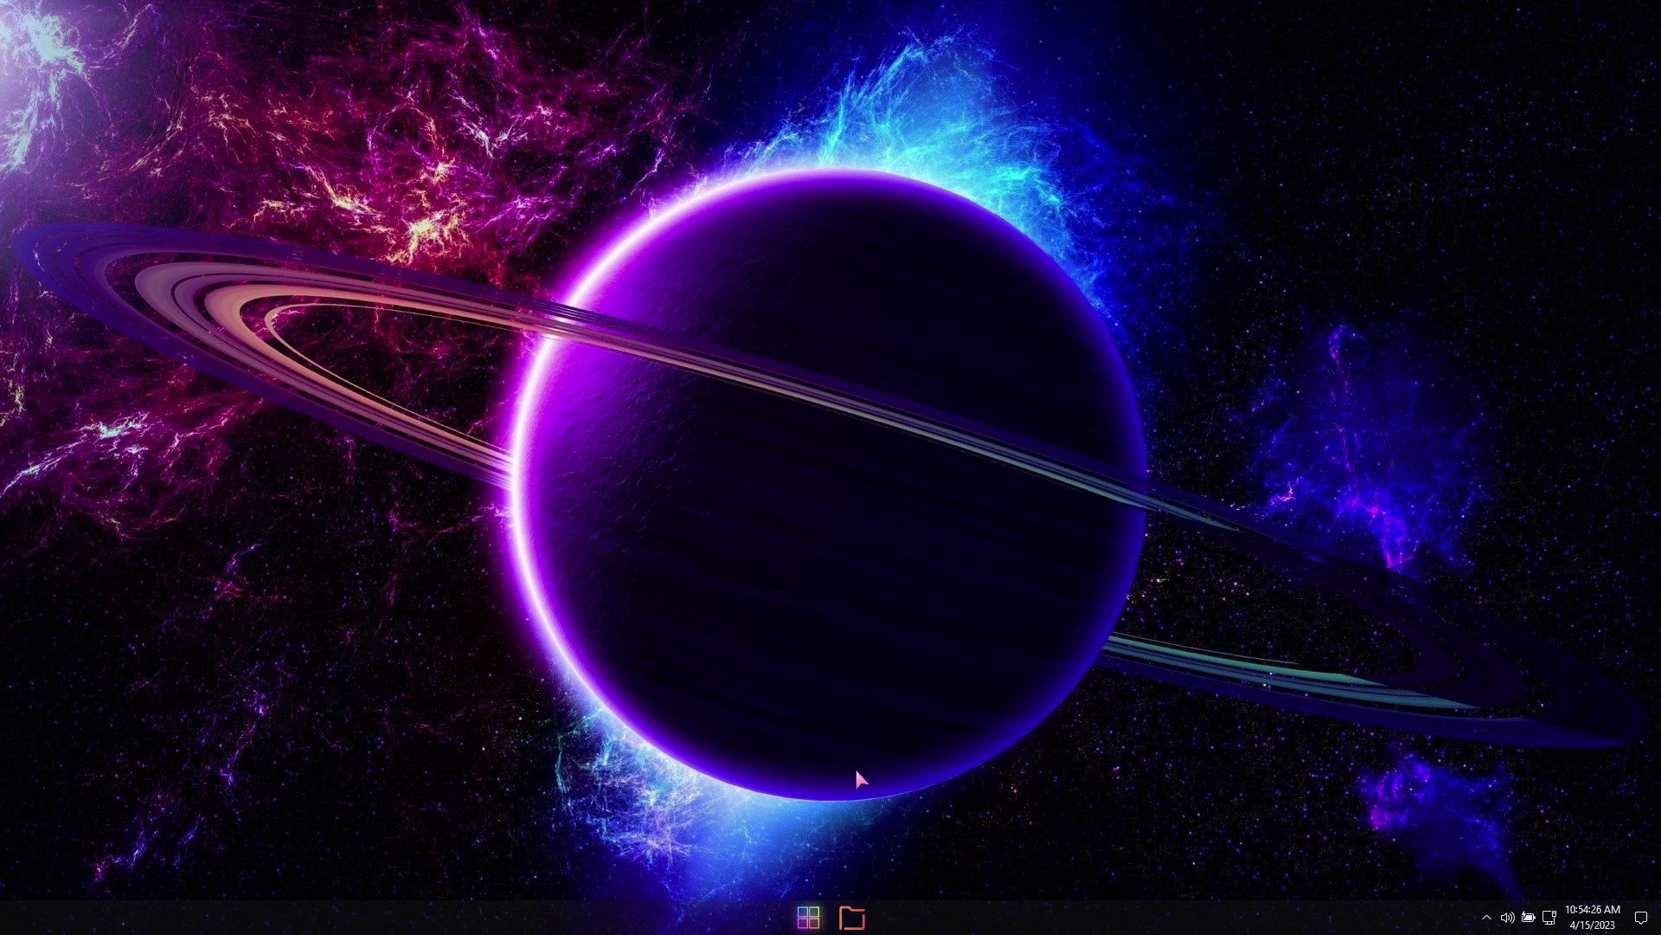
pyautogui.click(854, 917)
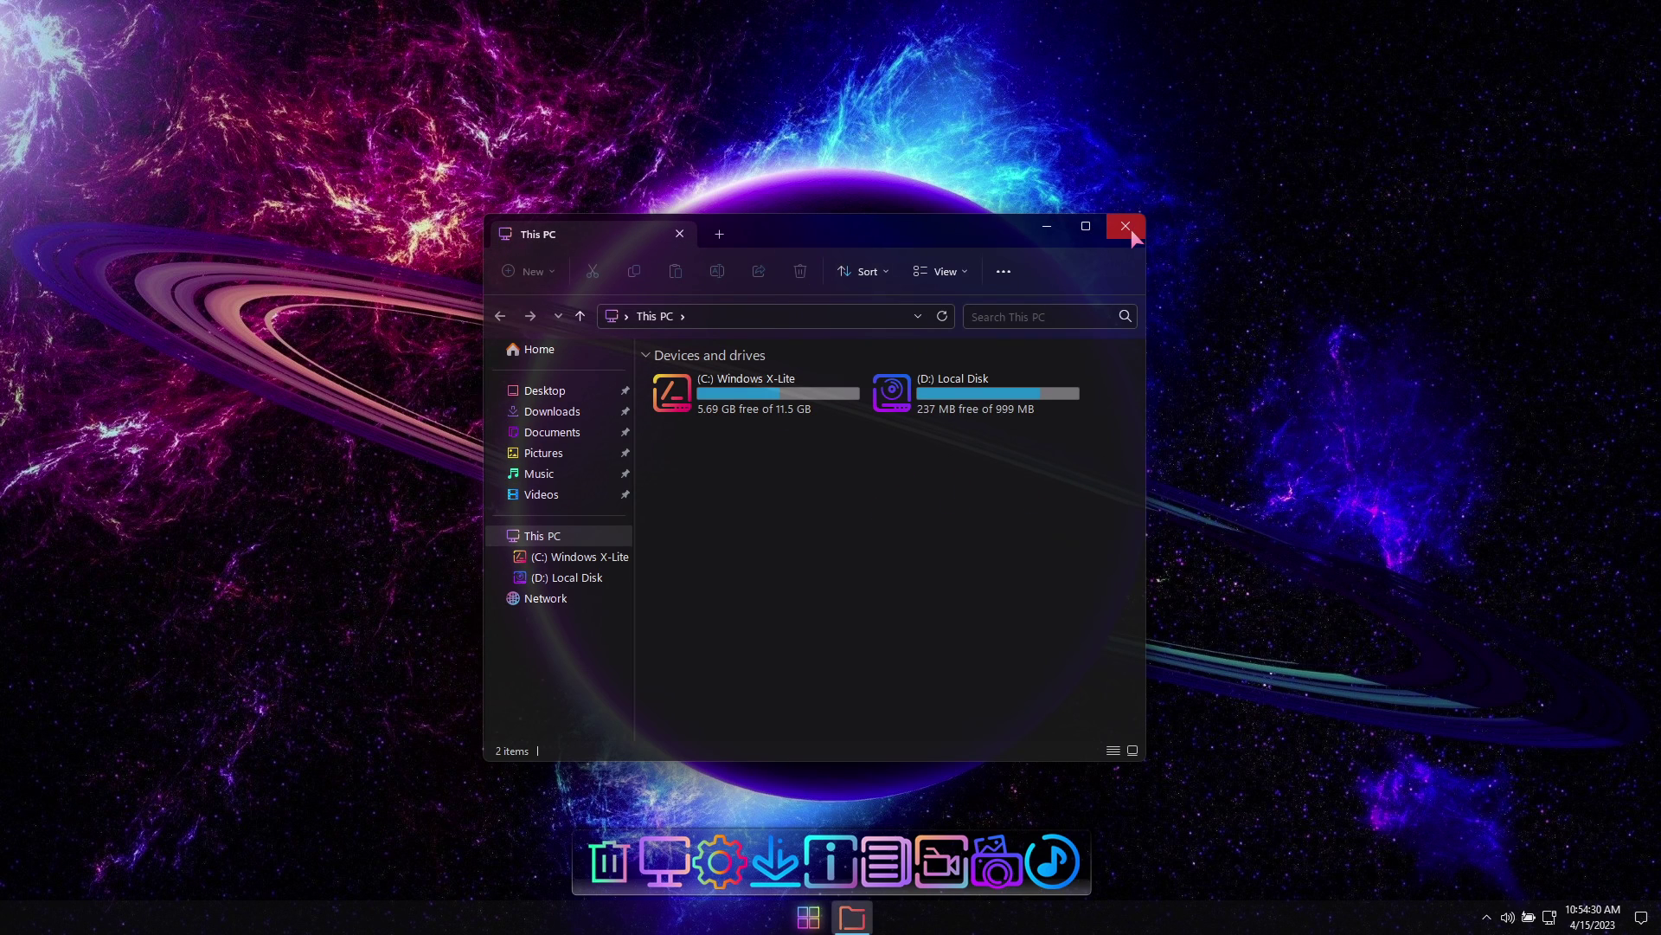
# Close This PC, check Task Manager memory at 0.3 of 2.0 GB (15%), then close it
pyautogui.moveTo(983, 227); pyautogui.dragTo(923, 216)
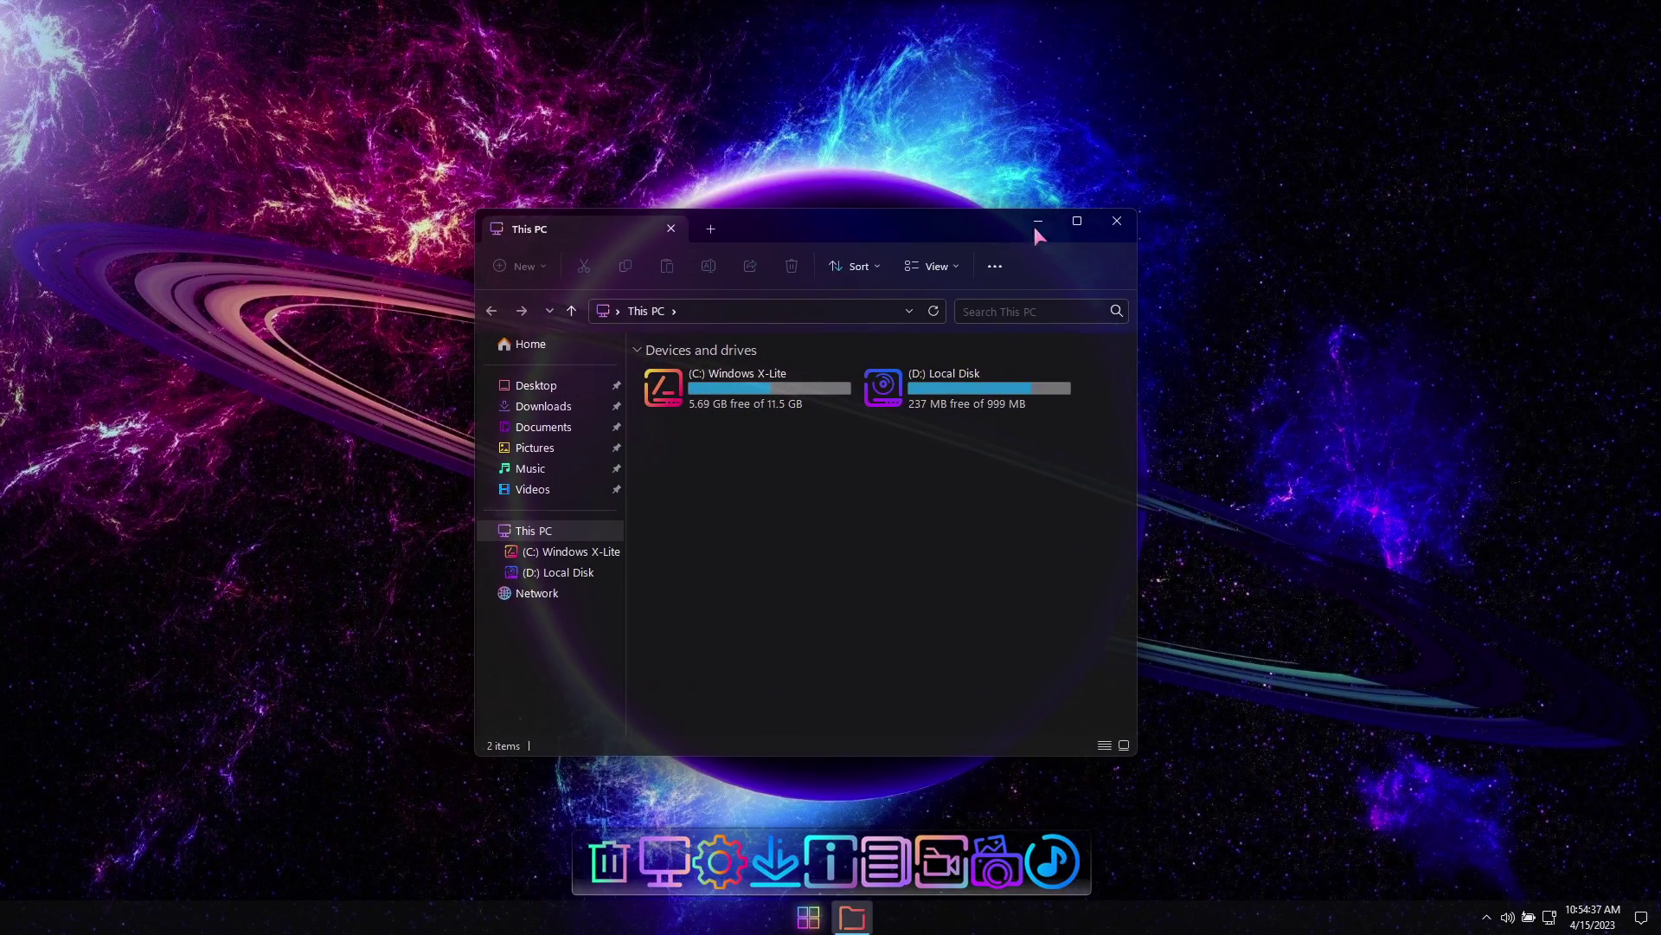
pyautogui.click(1118, 220)
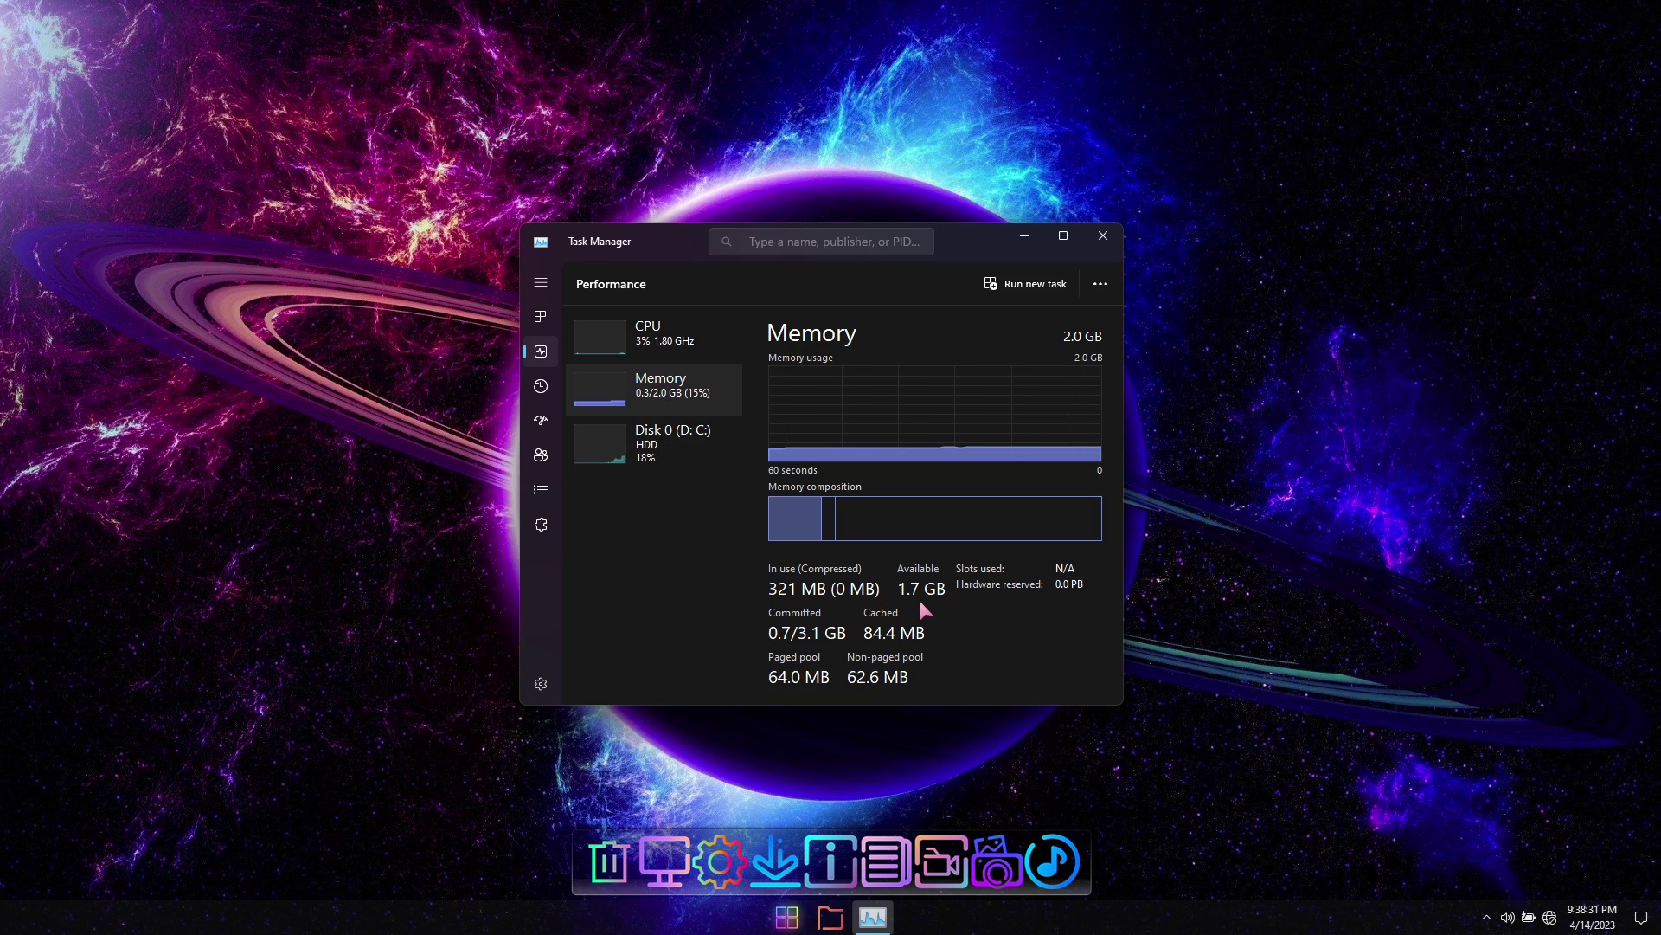
pyautogui.click(1103, 238)
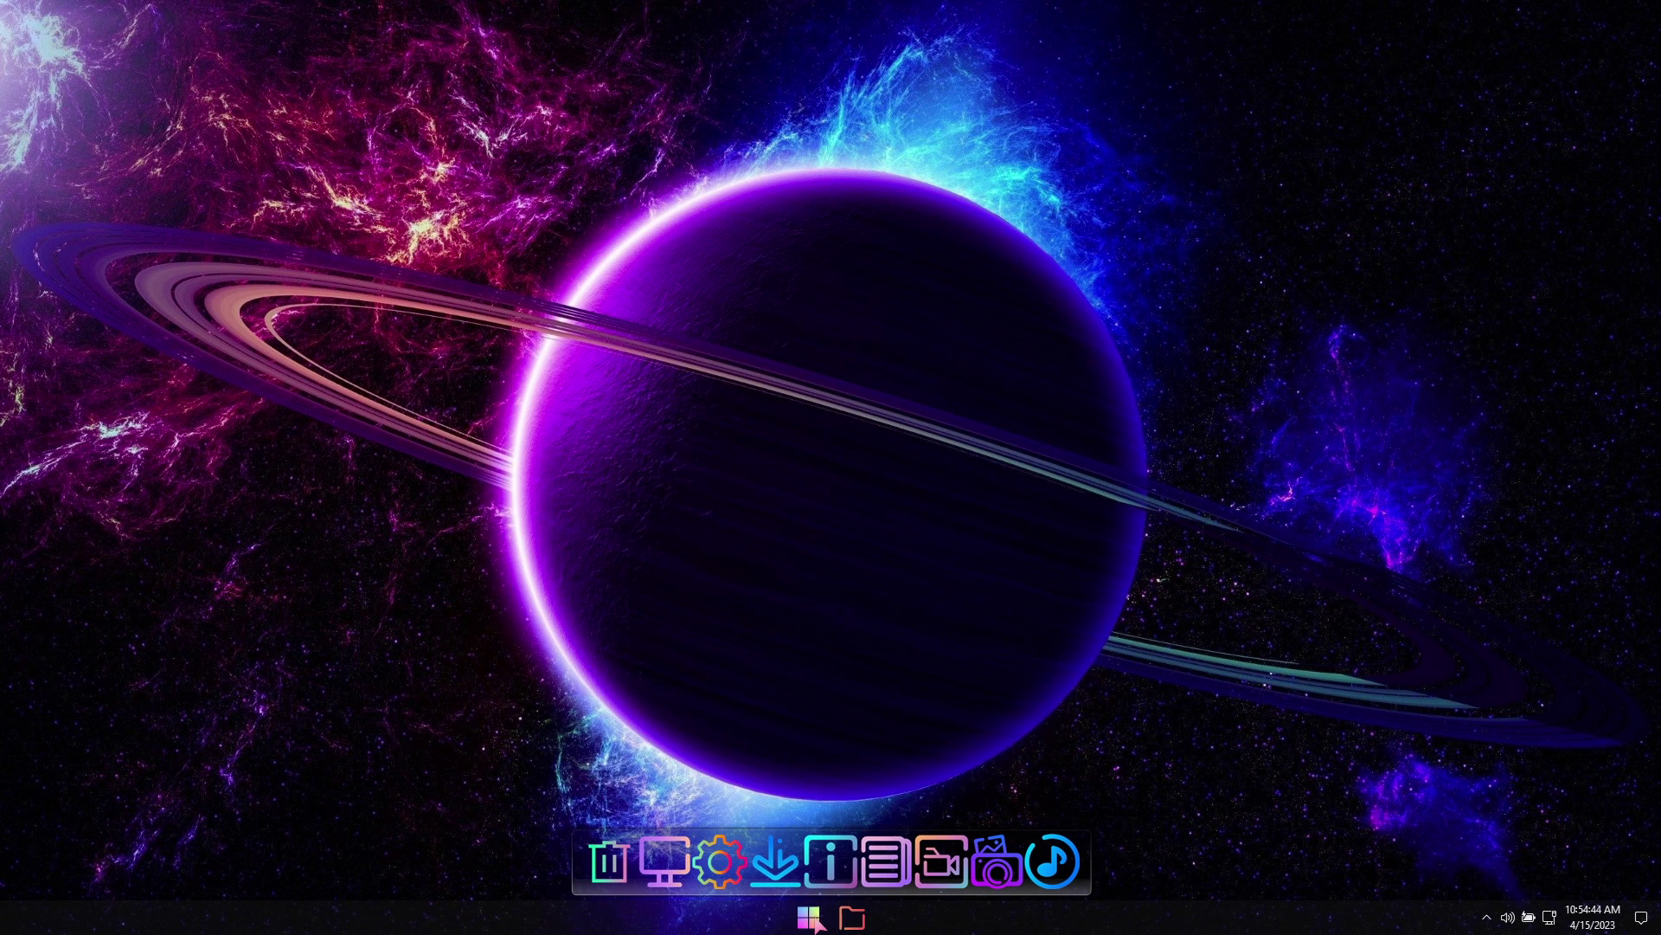
# Expand and collapse the Apps folder in the Start menu, then dismiss the menu
pyautogui.click(808, 917)
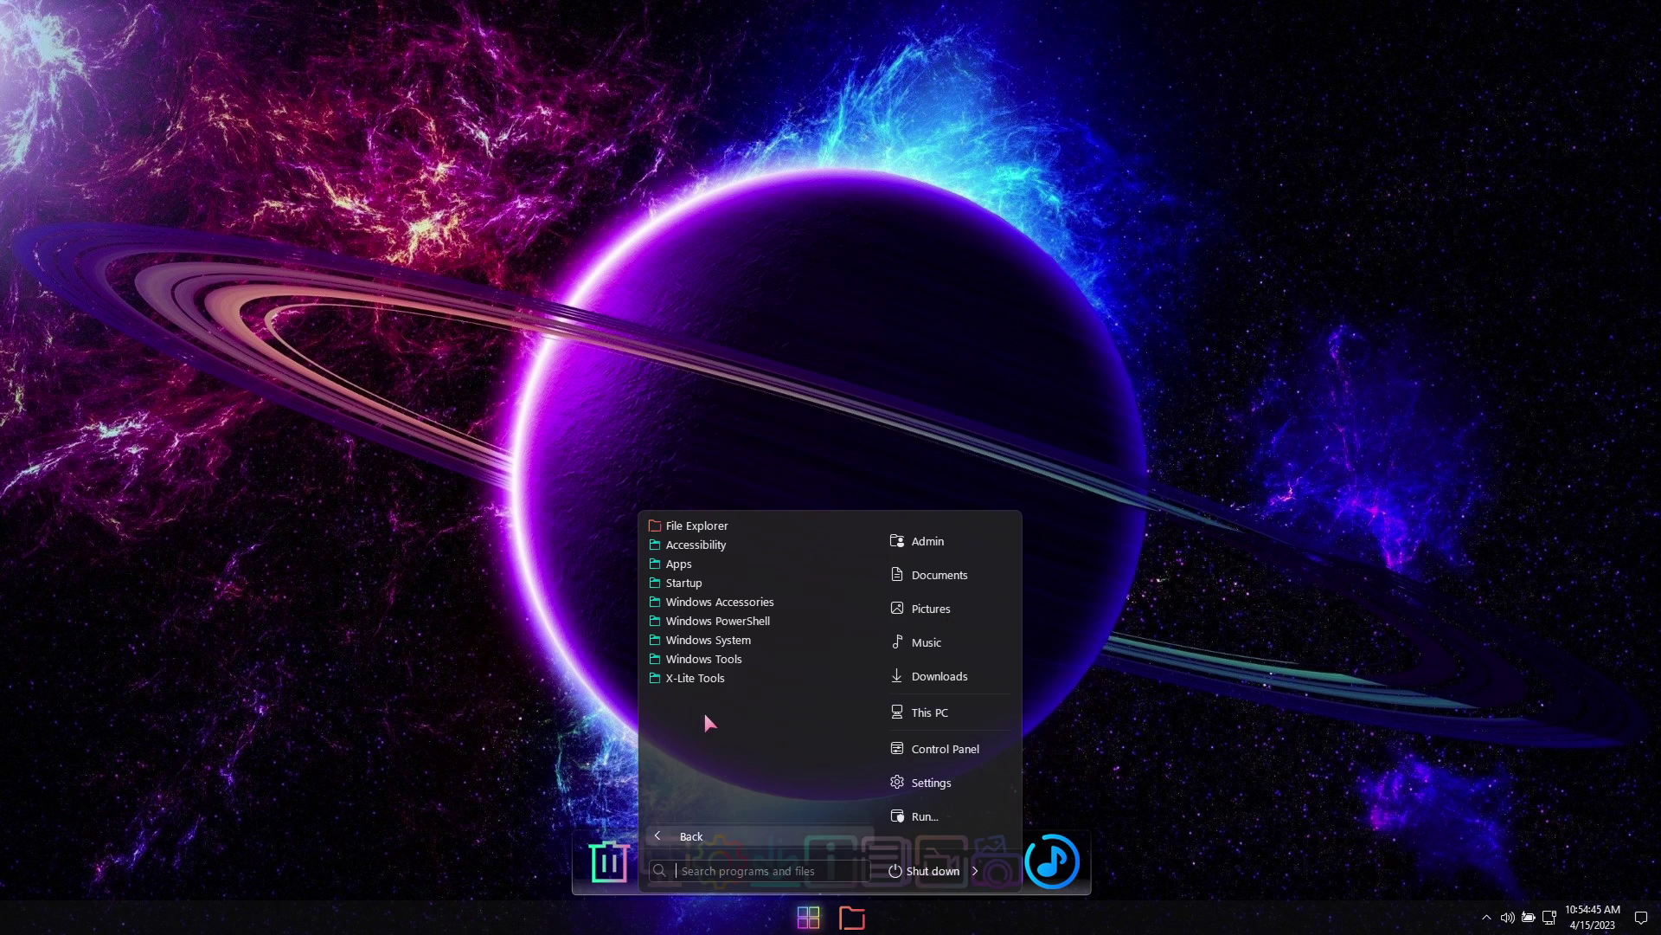
pyautogui.click(685, 567)
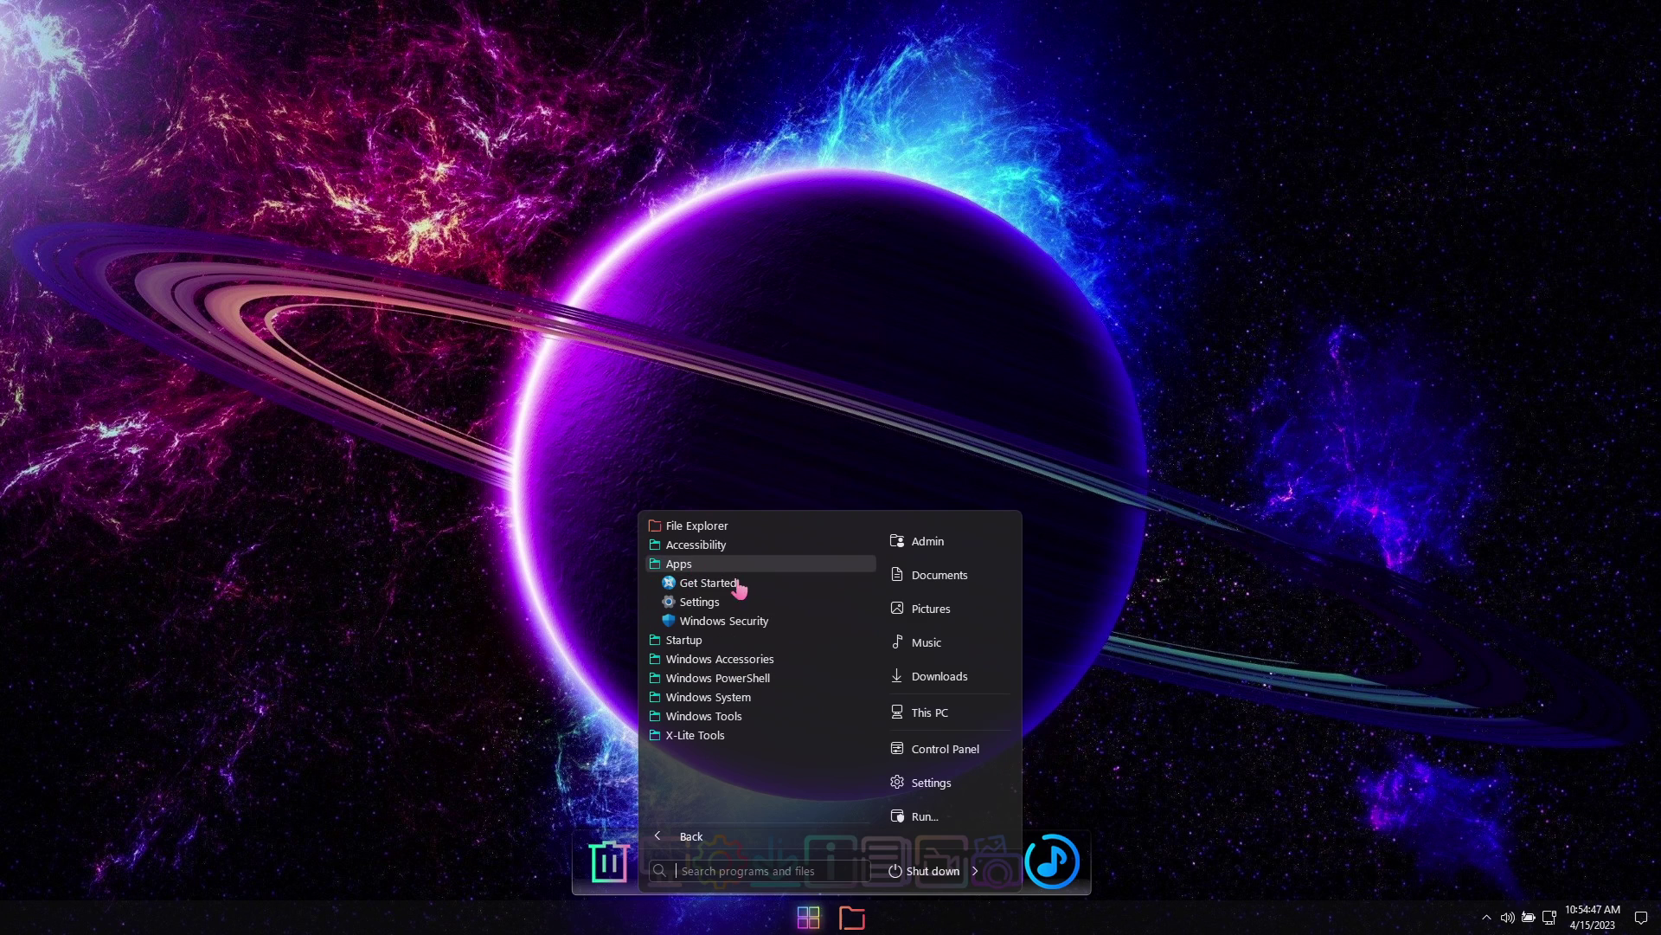
pyautogui.click(687, 568)
pyautogui.click(917, 372)
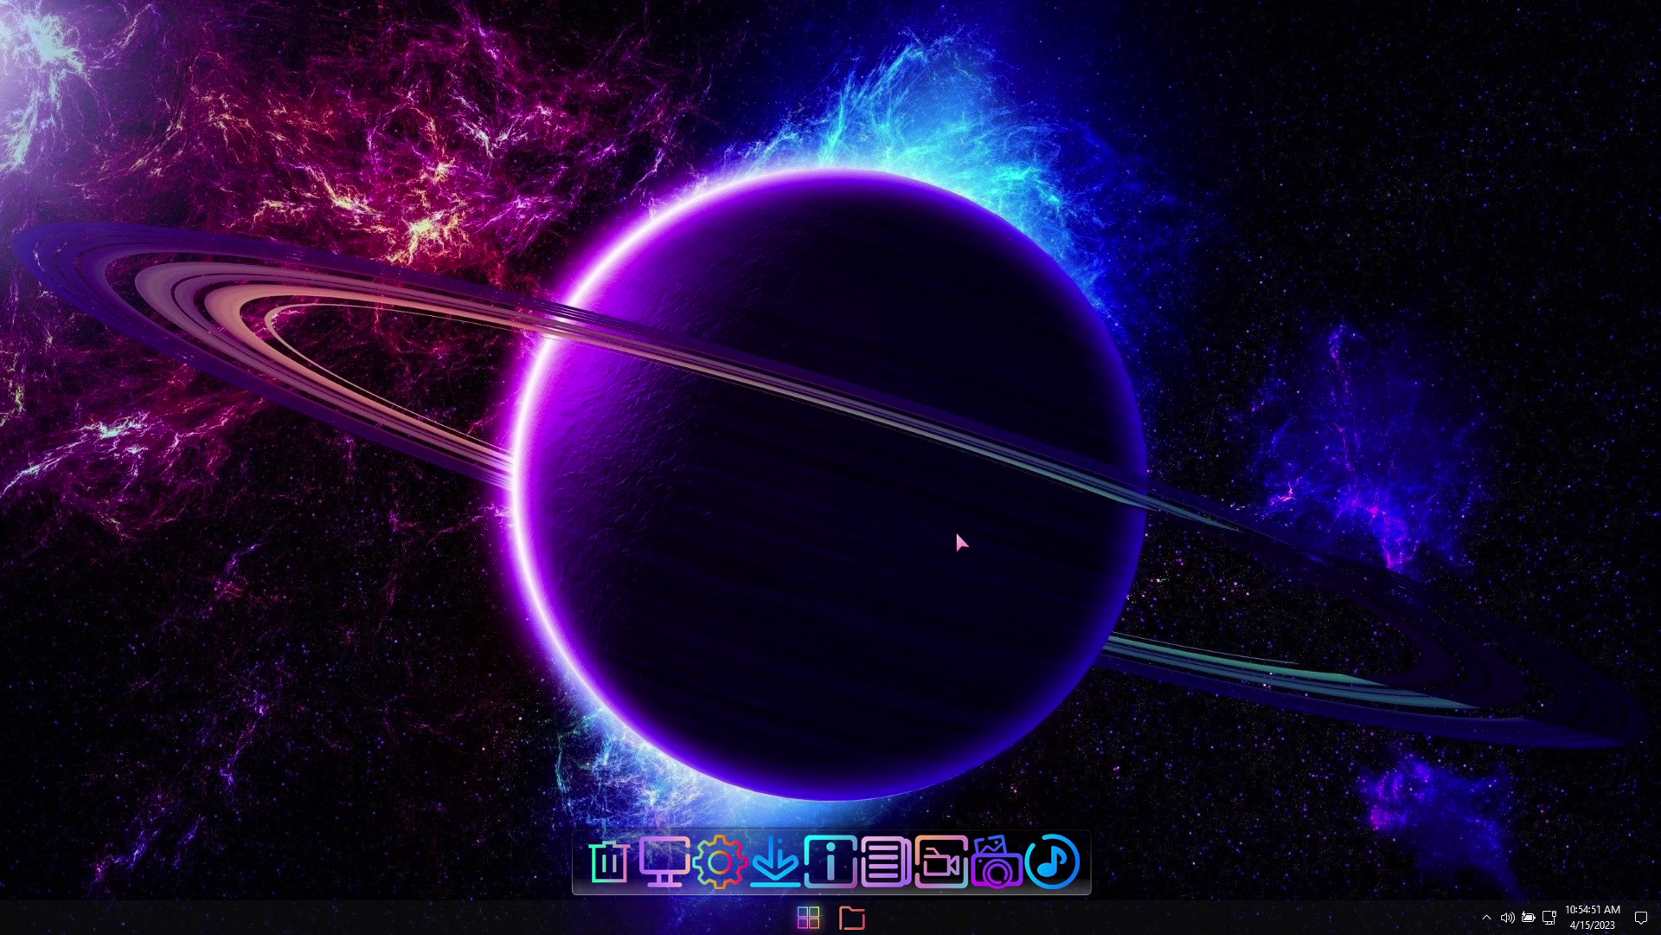
# Launch Microsoft_Store.msix from Optional > Microsoft Store Installer, close Explorer, and begin installing
pyautogui.click(836, 809)
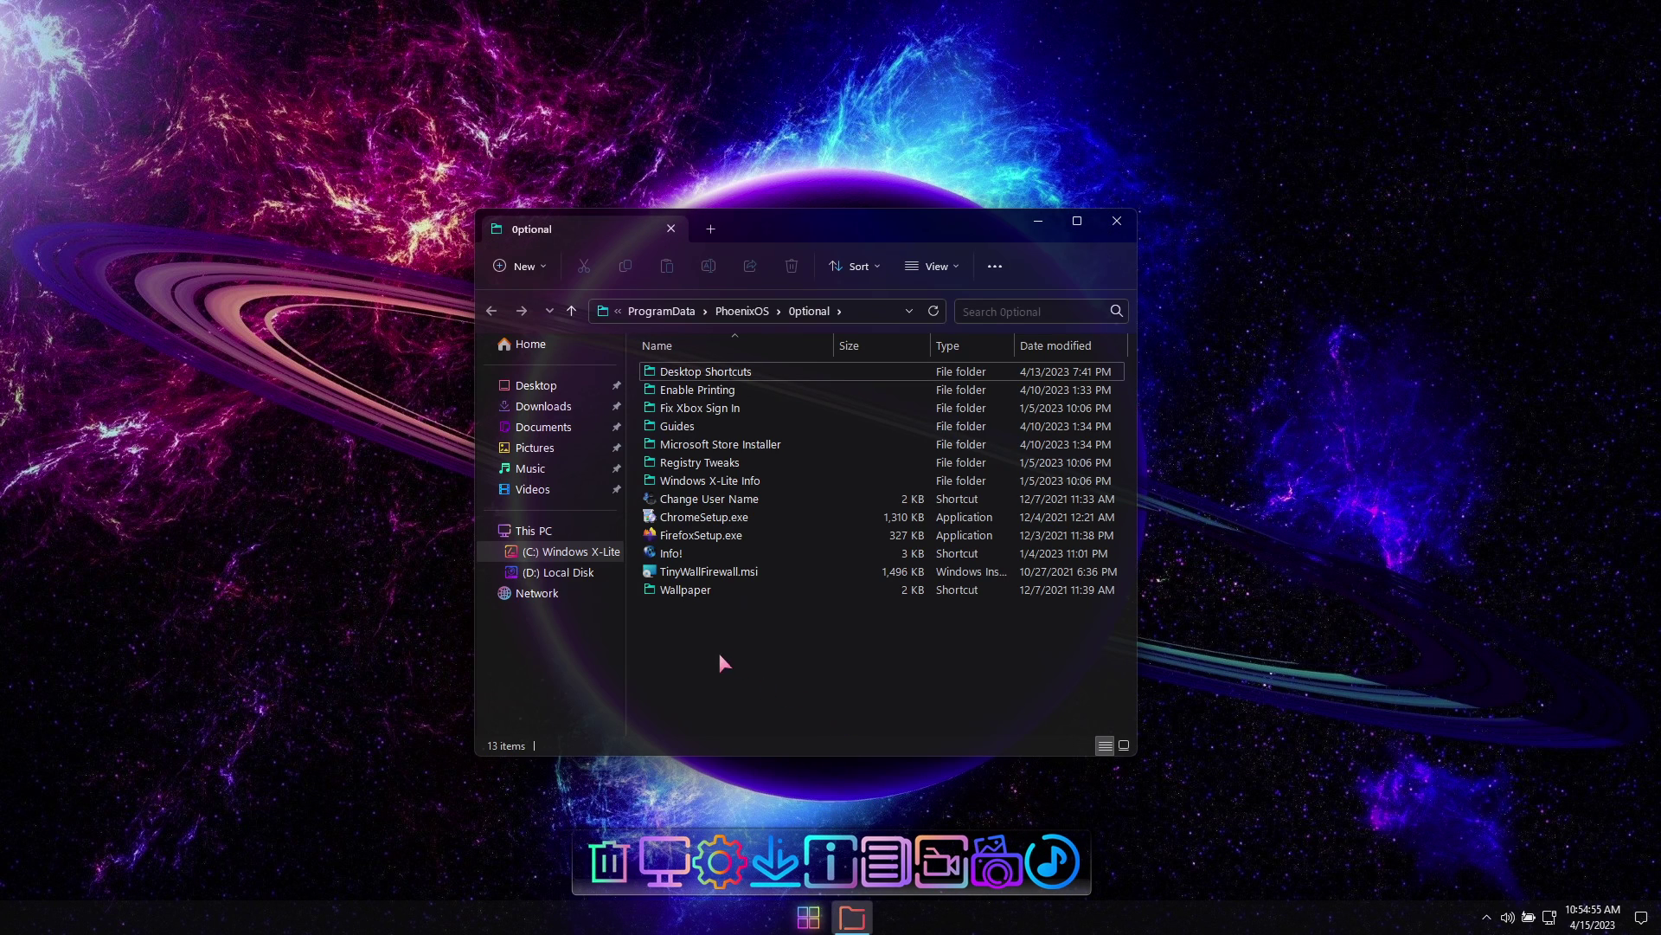
pyautogui.click(695, 448)
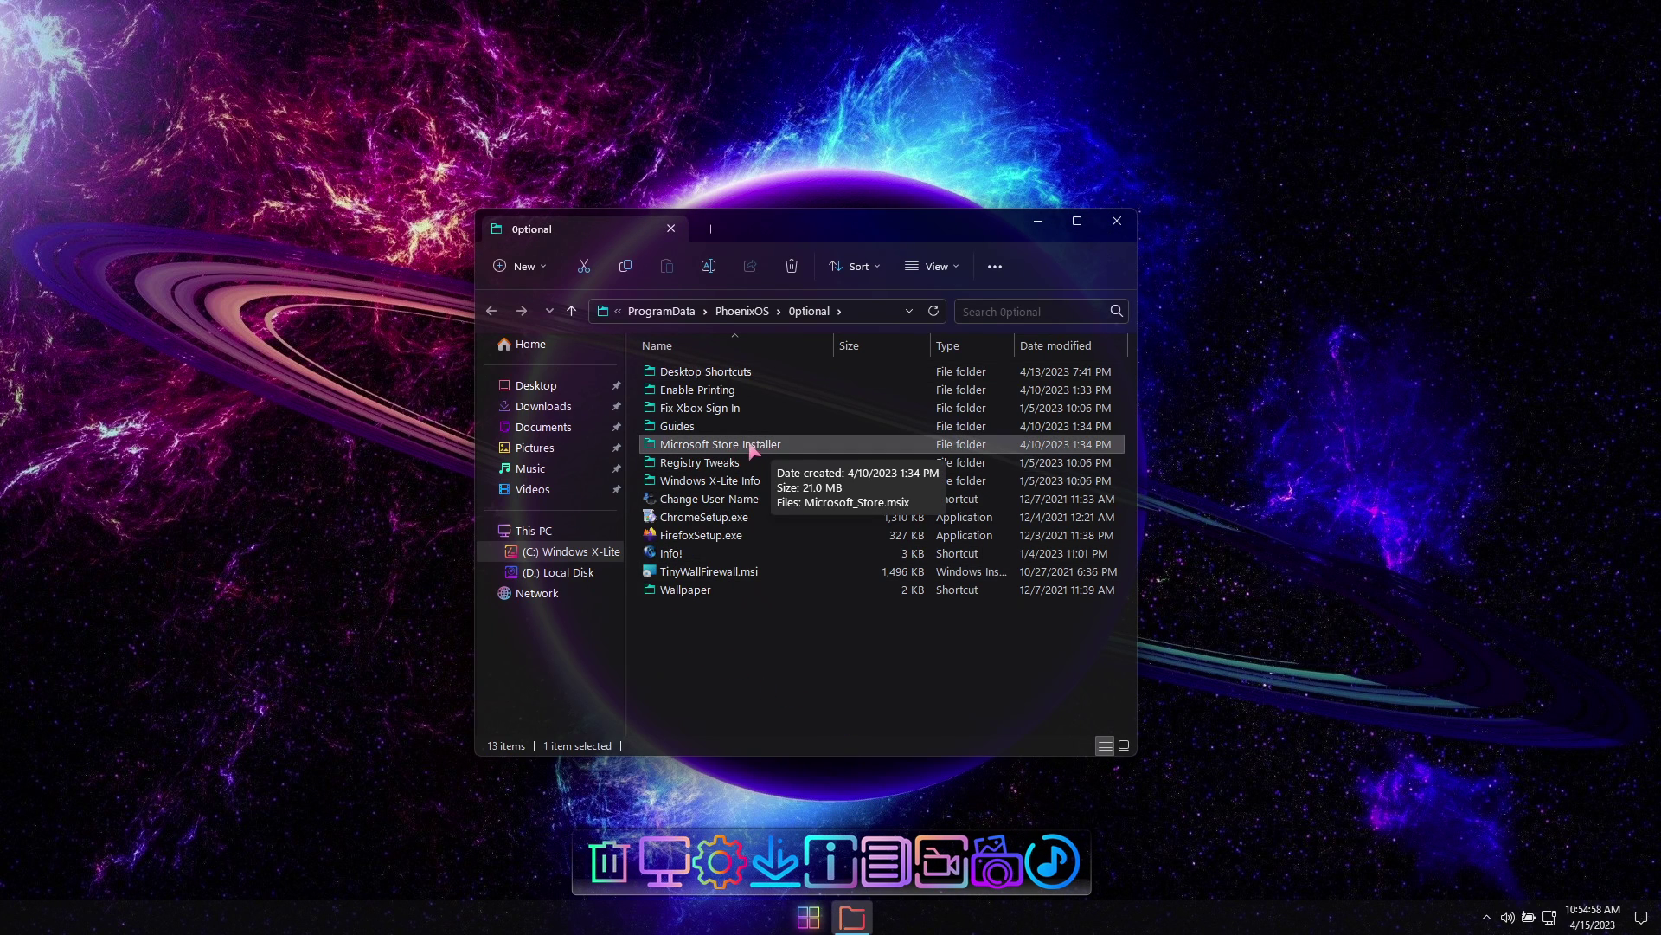
pyautogui.doubleClick(716, 446)
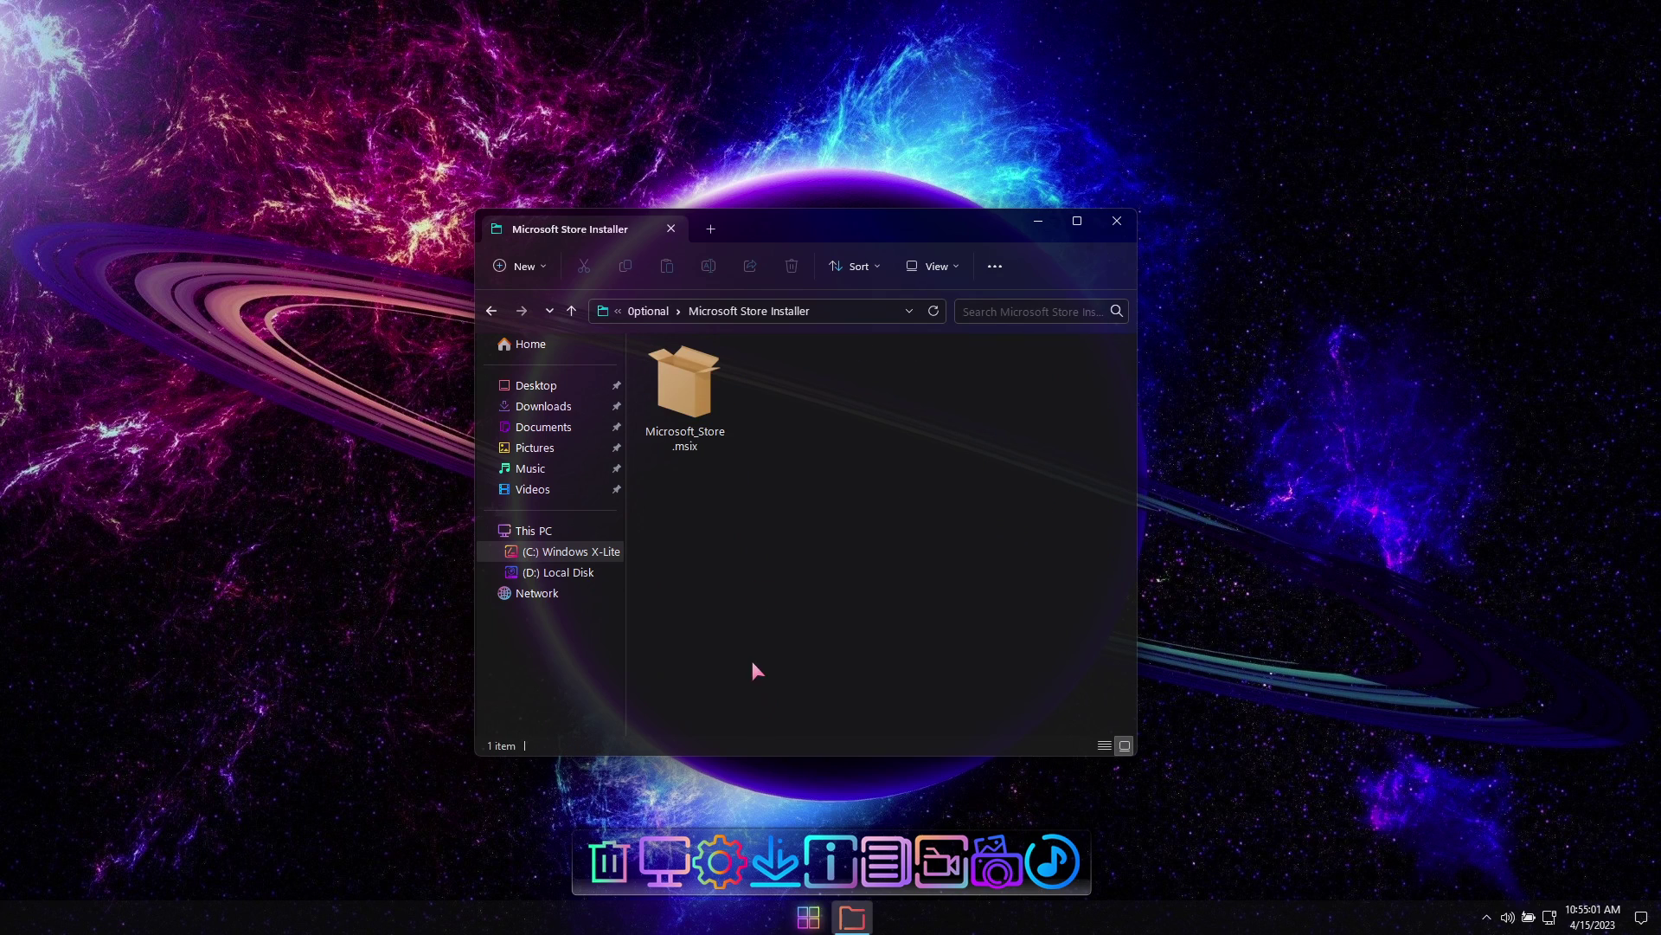
pyautogui.click(702, 423)
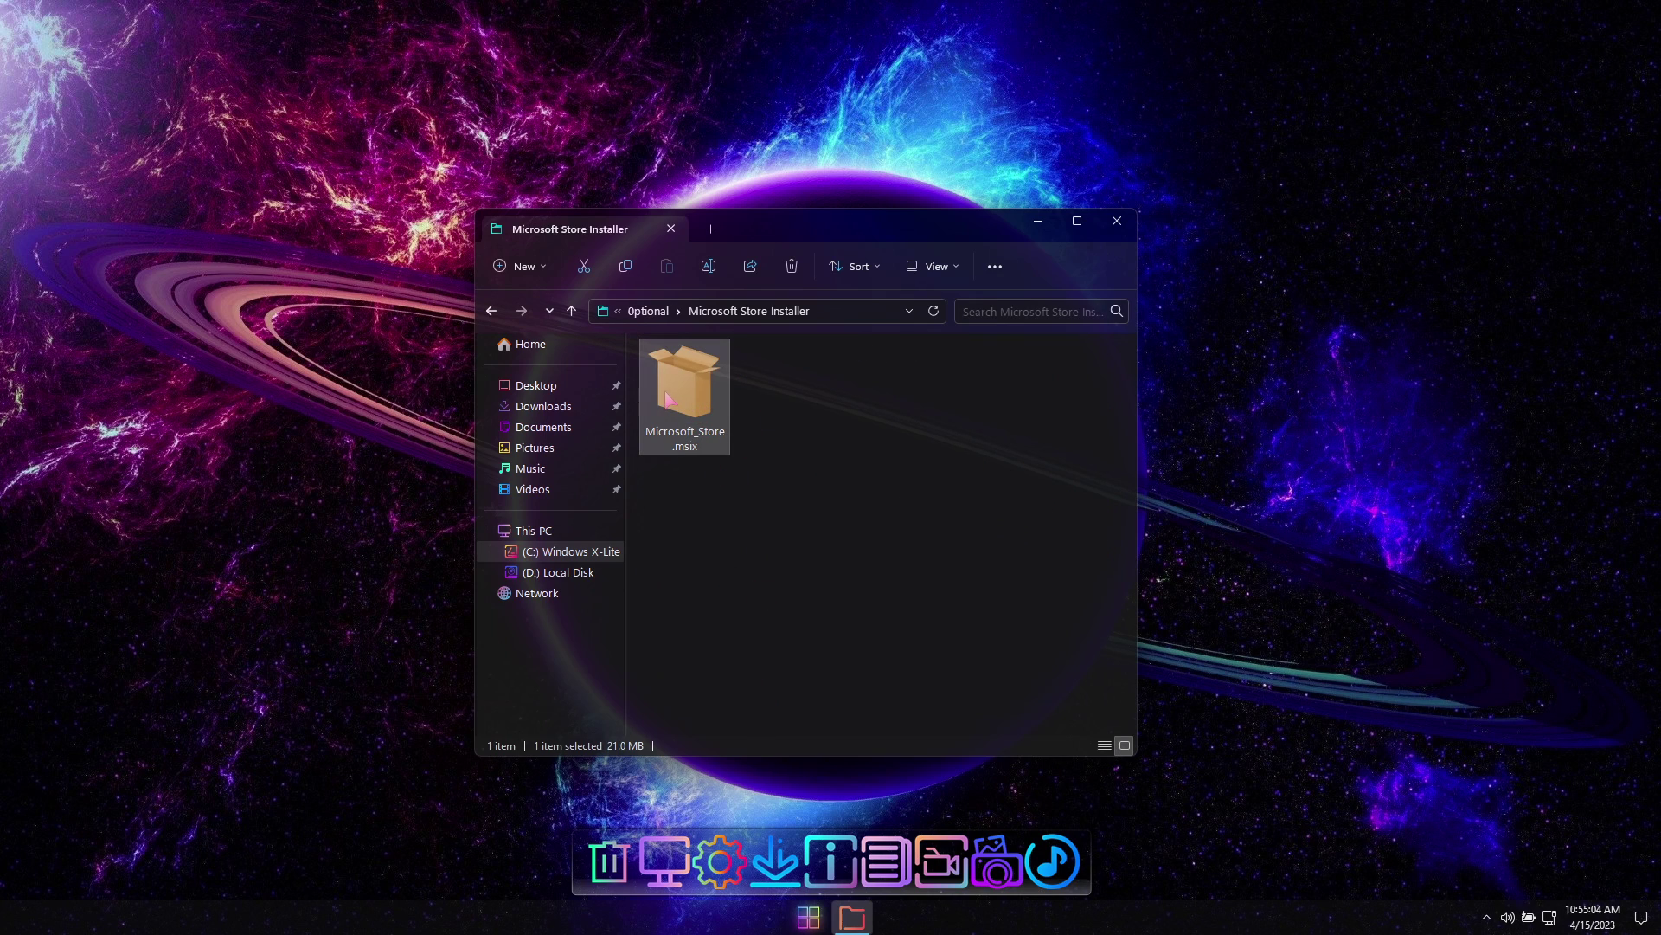
pyautogui.doubleClick(681, 401)
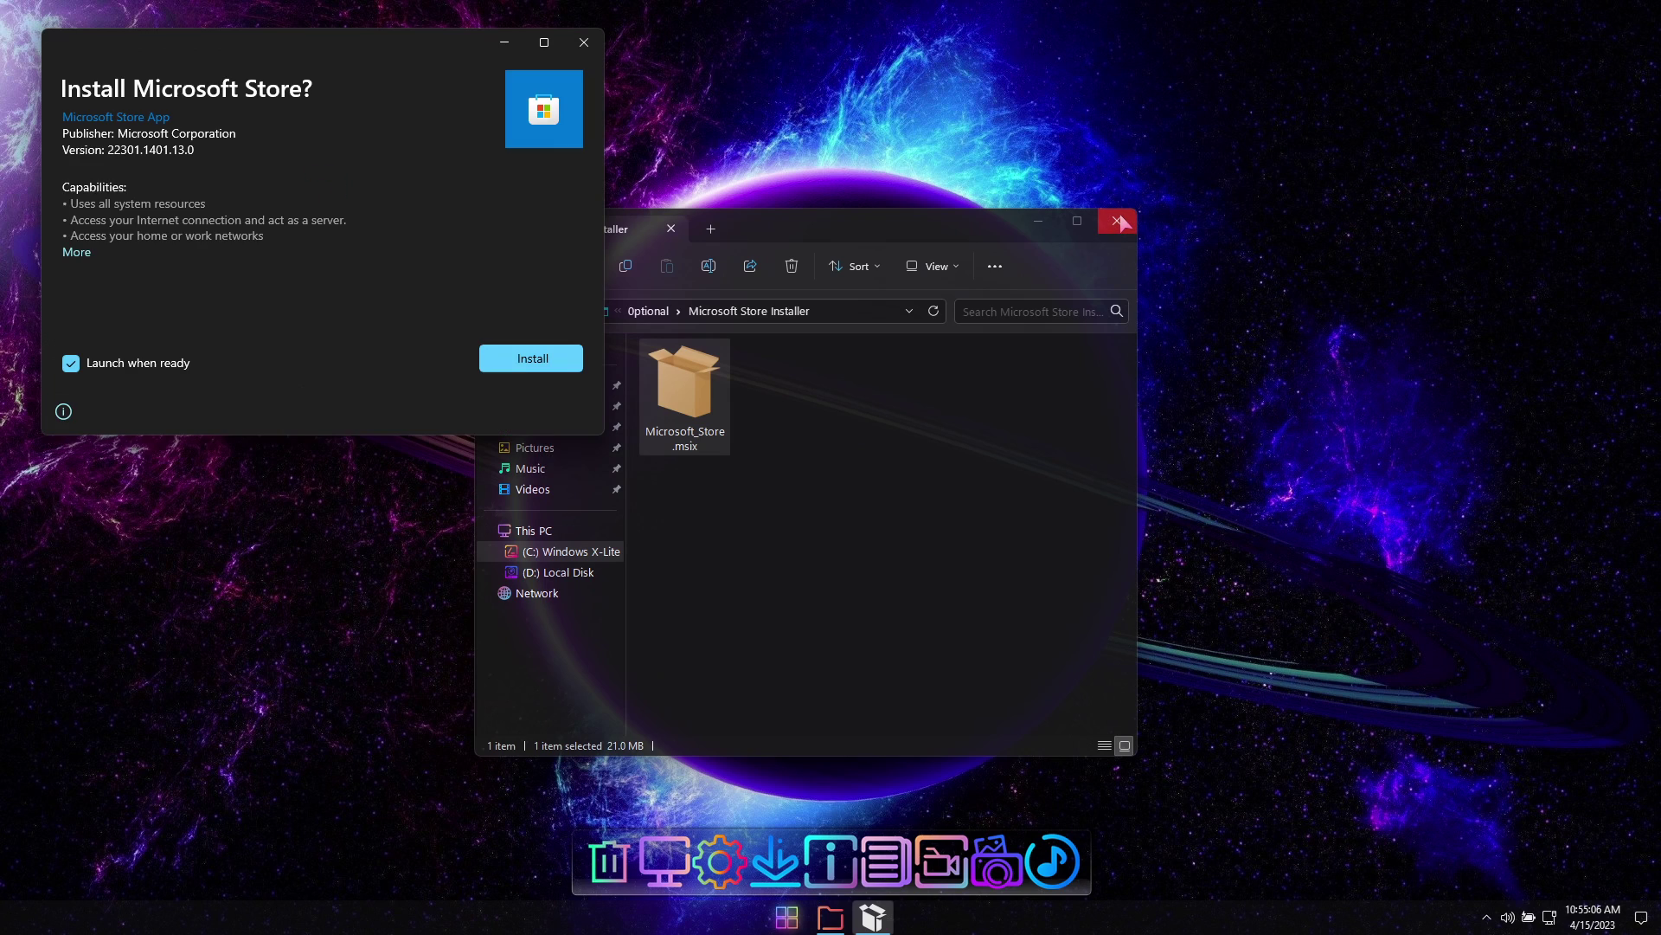
pyautogui.click(1118, 222)
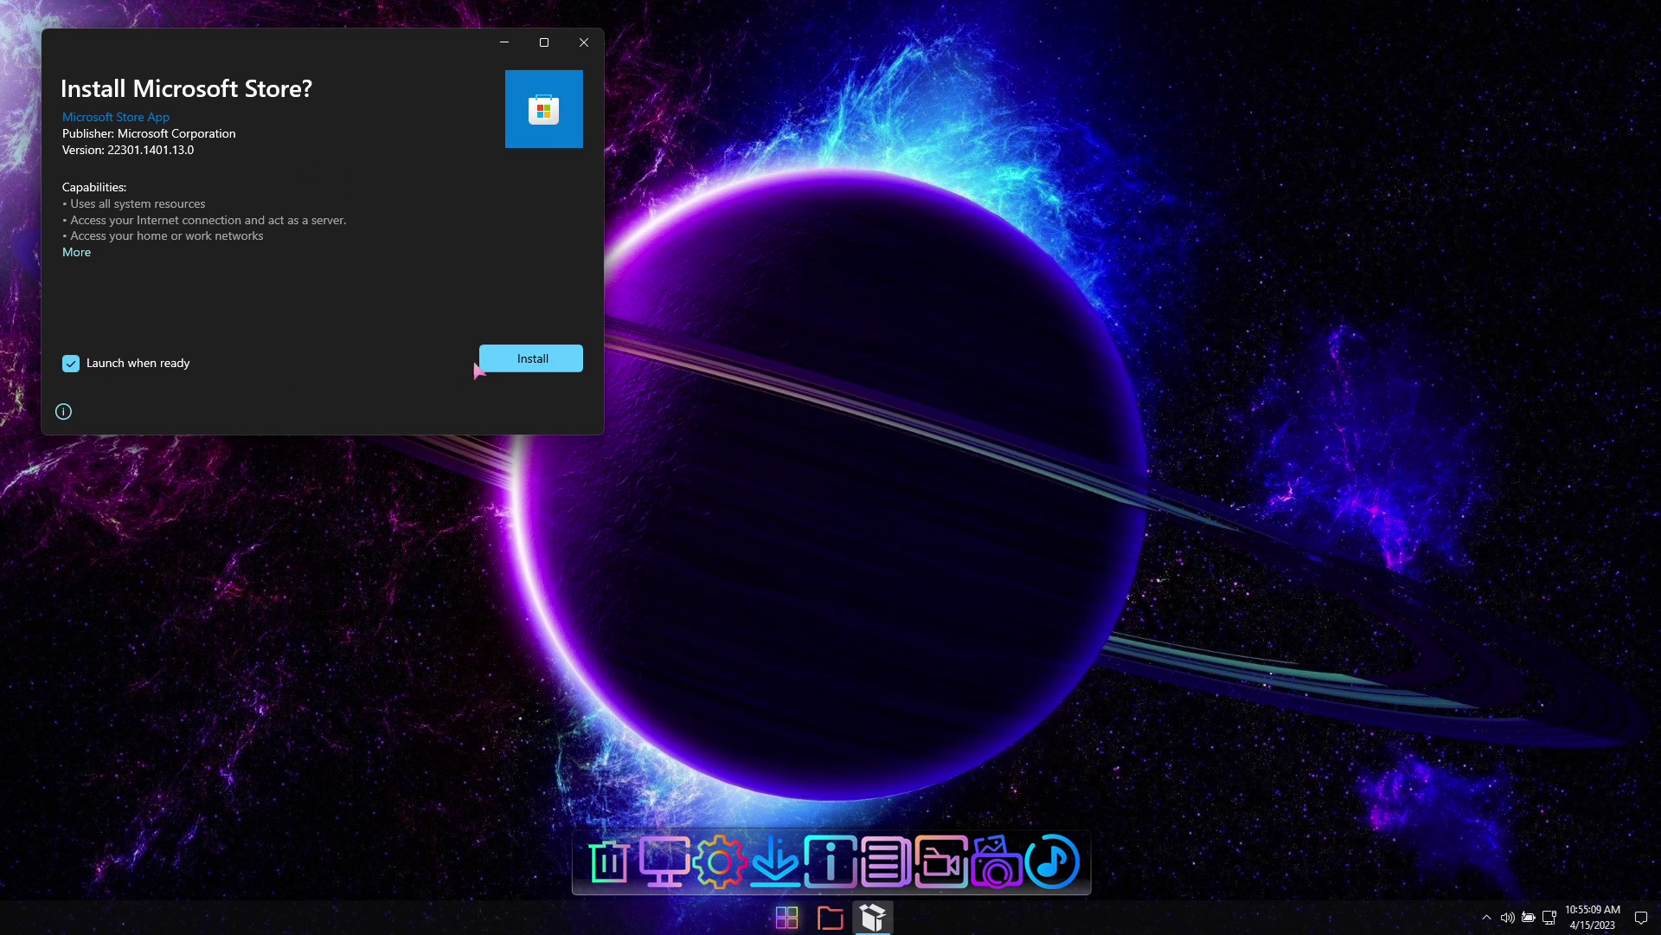
pyautogui.click(510, 363)
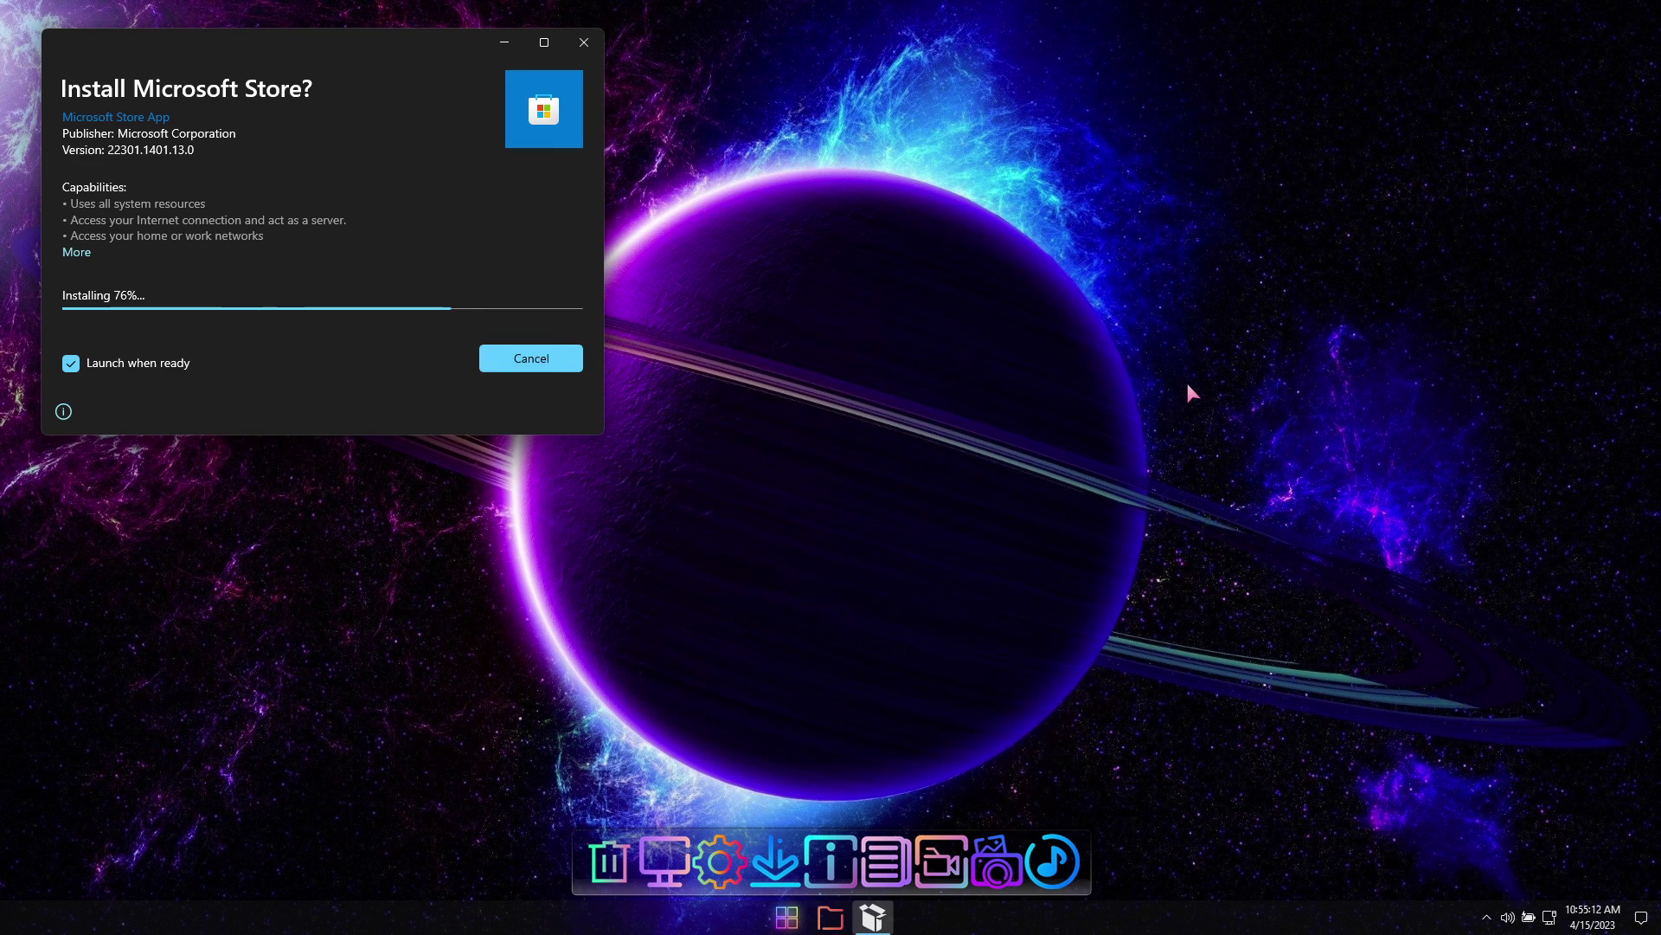